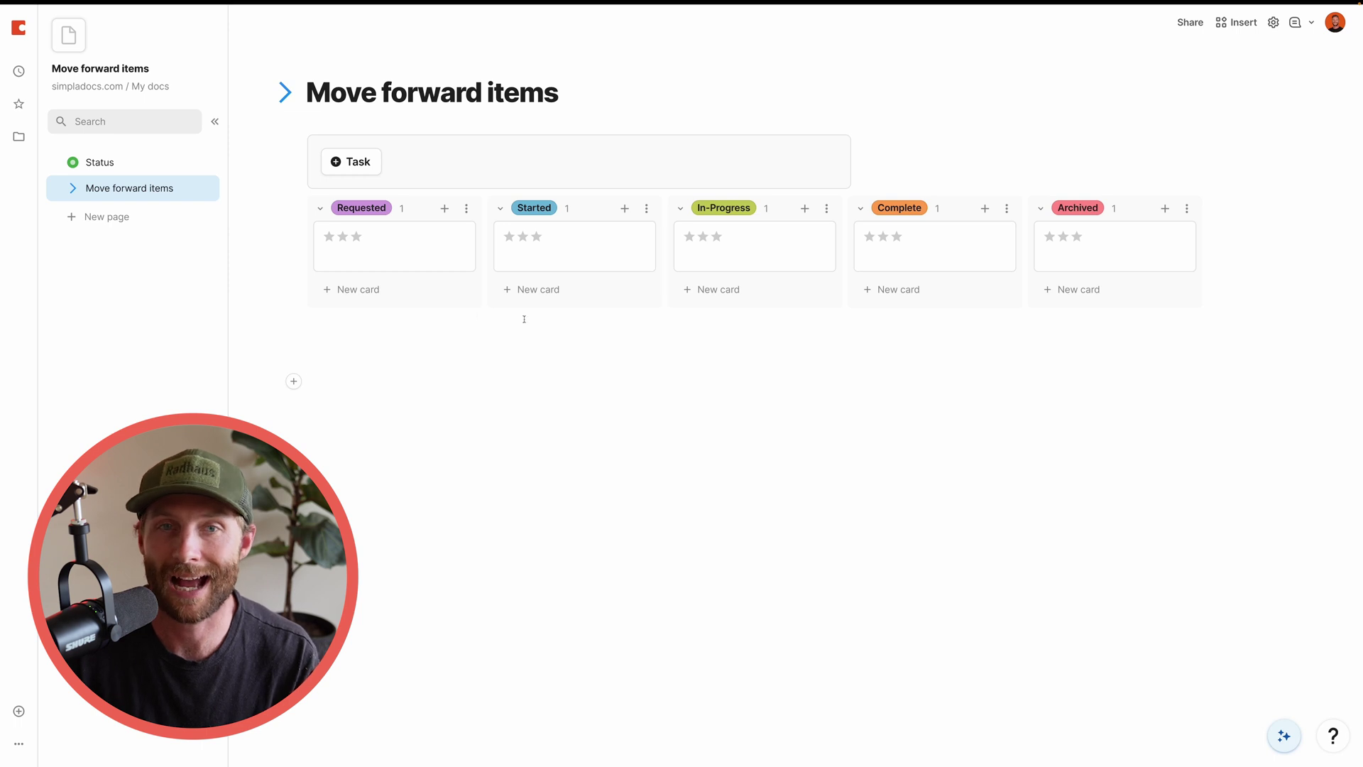
Step: Switch the DB Requests board to a Table view and remove its Status grouping
drag(441, 250, 530, 274)
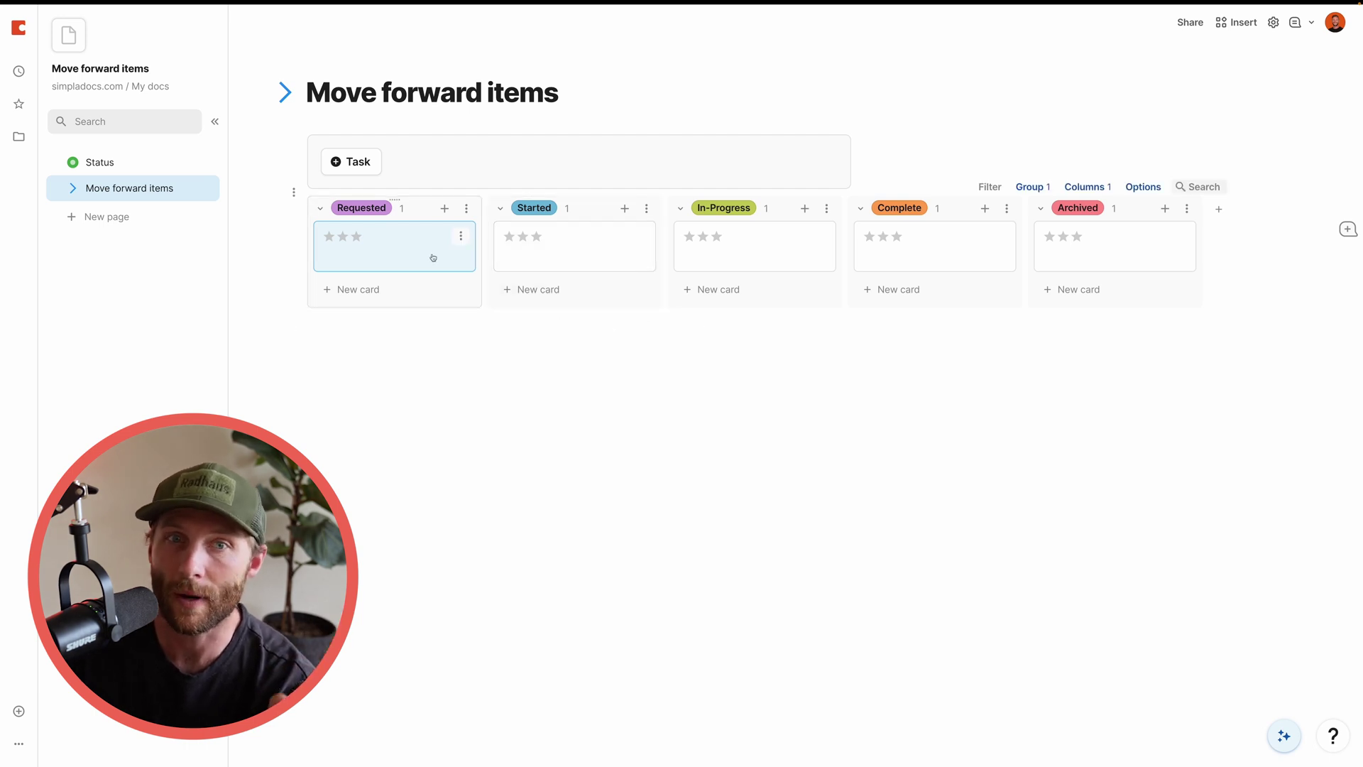
drag(428, 257, 382, 217)
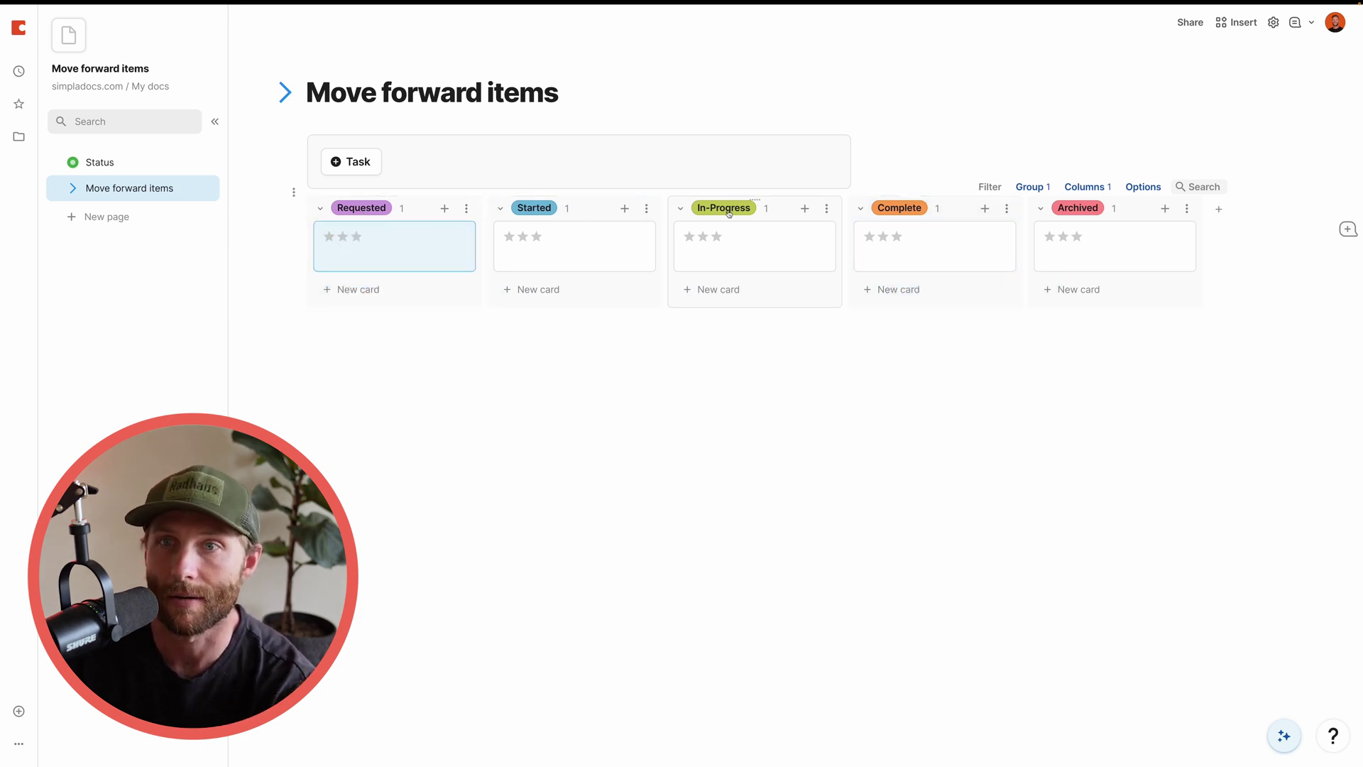
click(1142, 188)
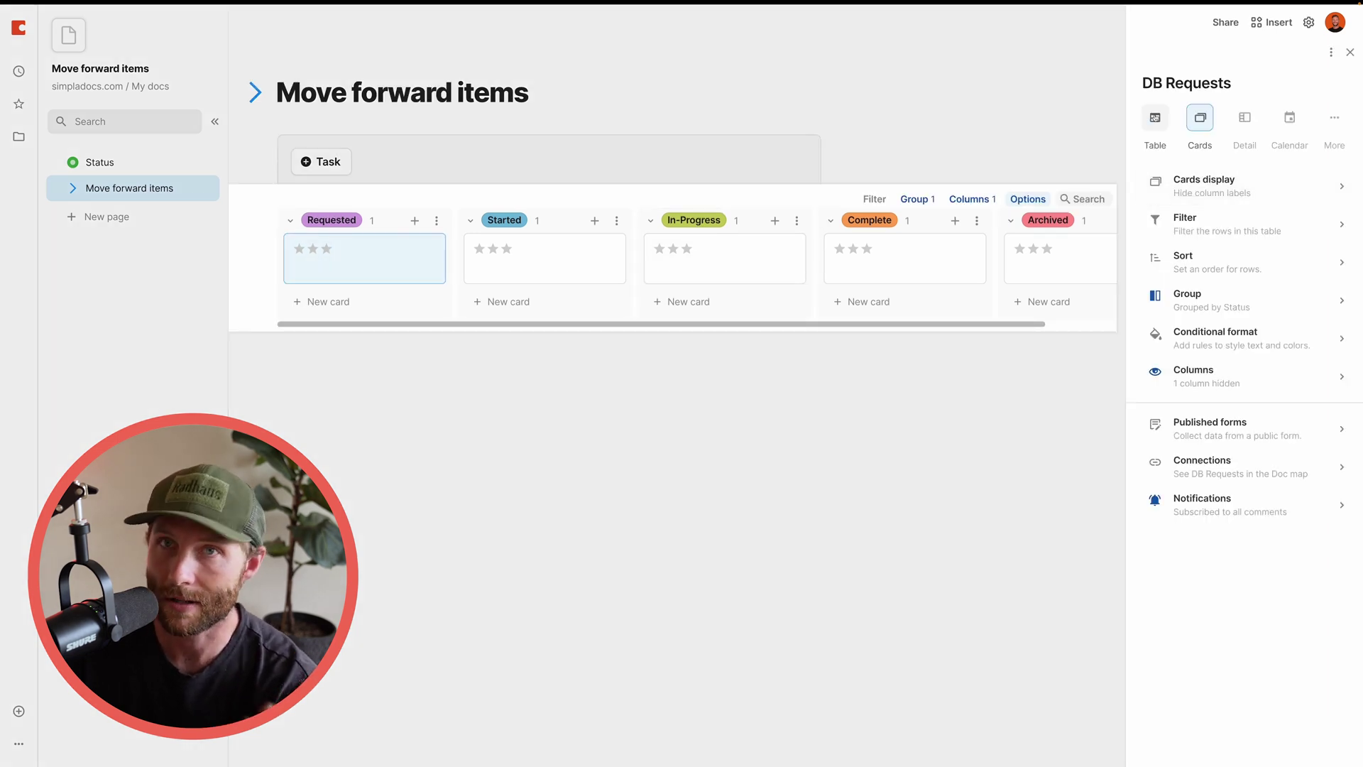
click(1155, 118)
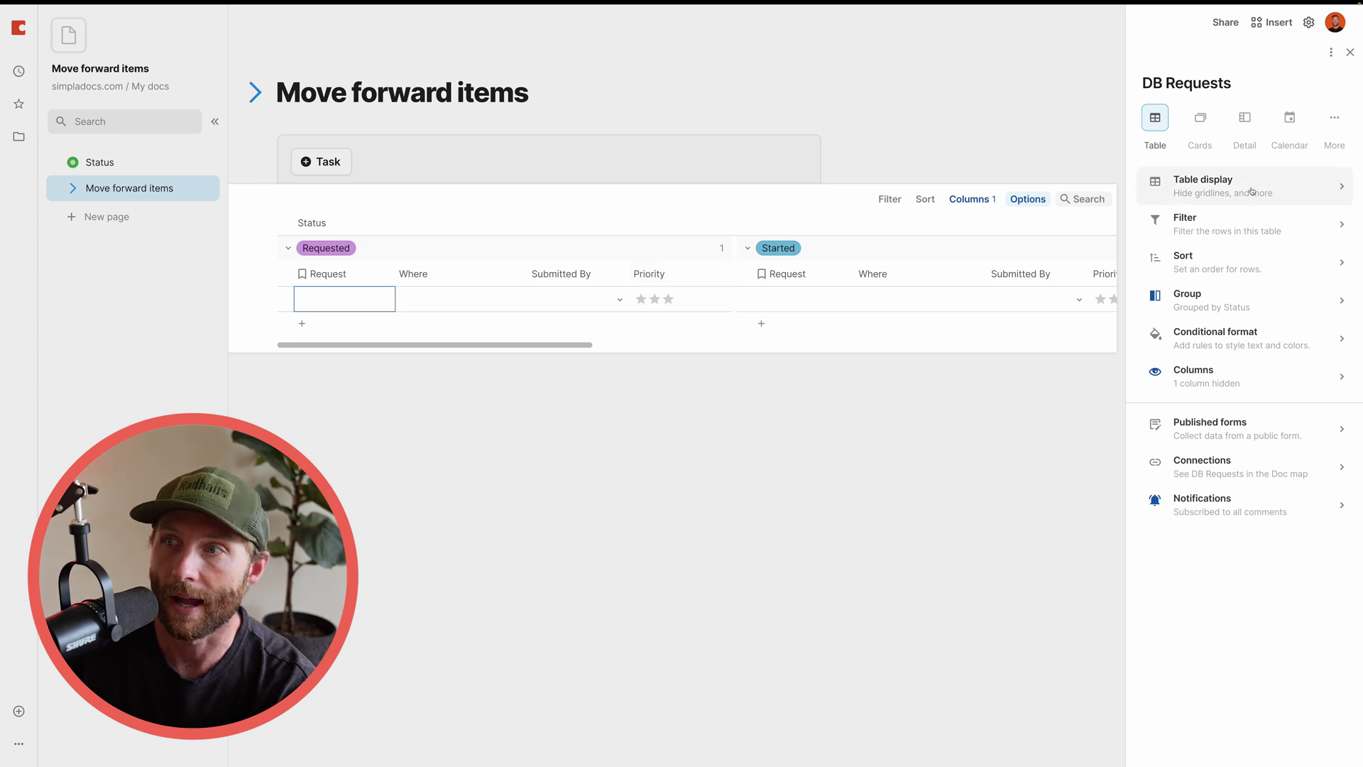
click(1254, 299)
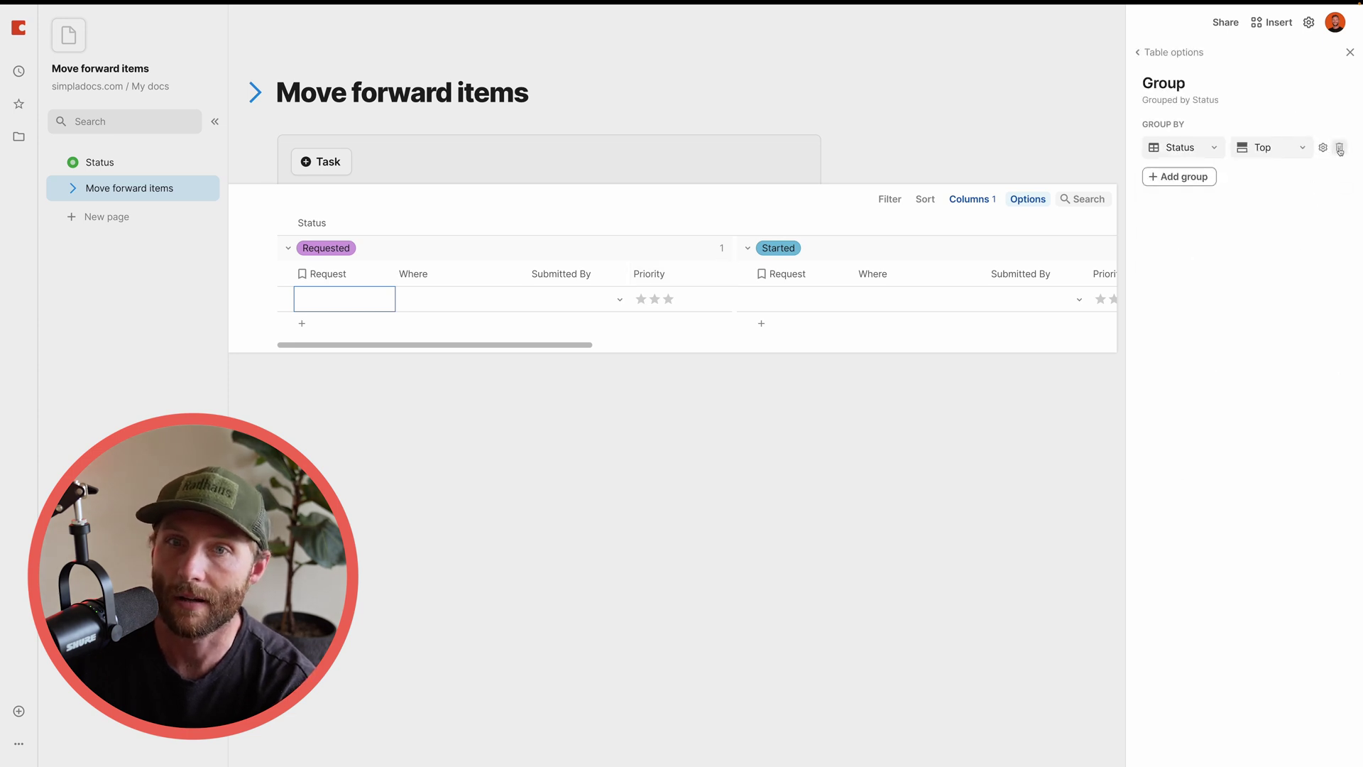
click(1340, 148)
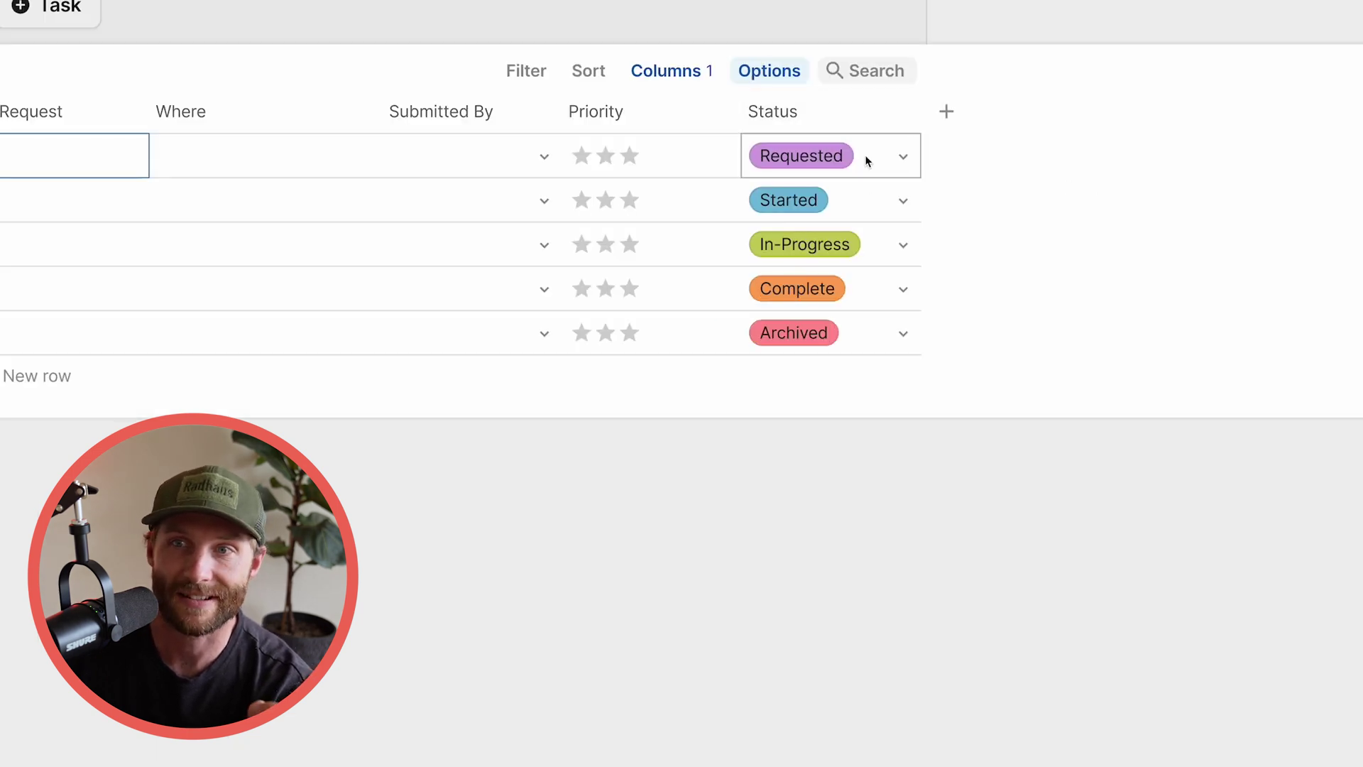
Step: Review the five Status values, Requested through Archived, in the plain table
drag(864, 158, 866, 327)
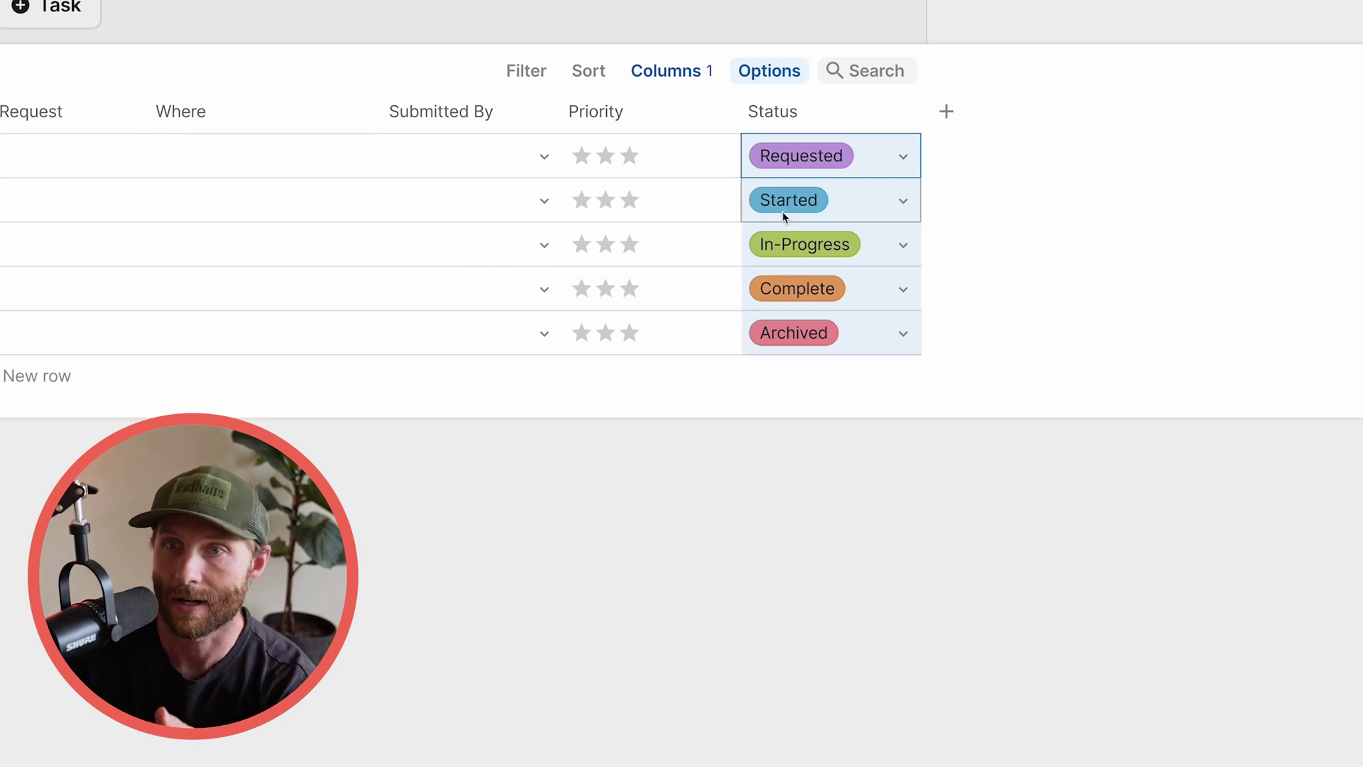
click(861, 164)
click(869, 163)
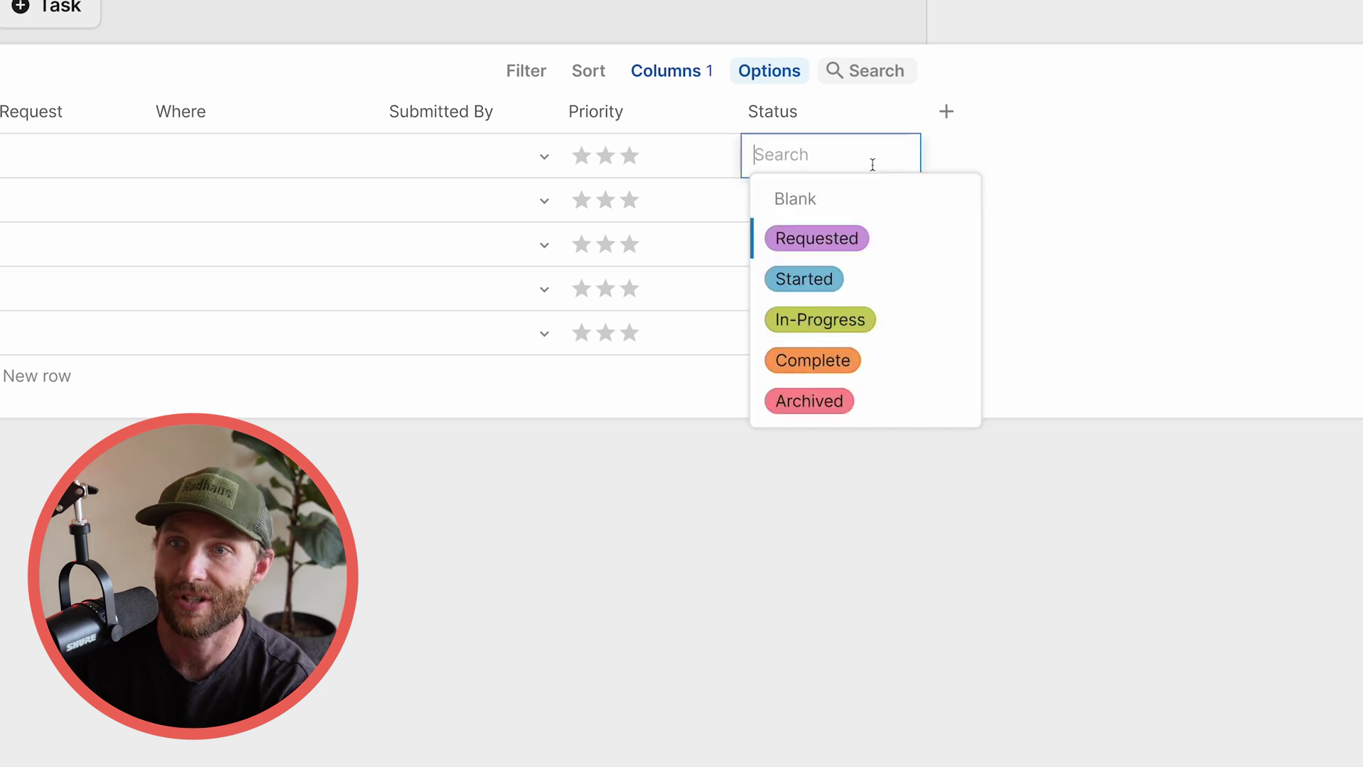
click(690, 245)
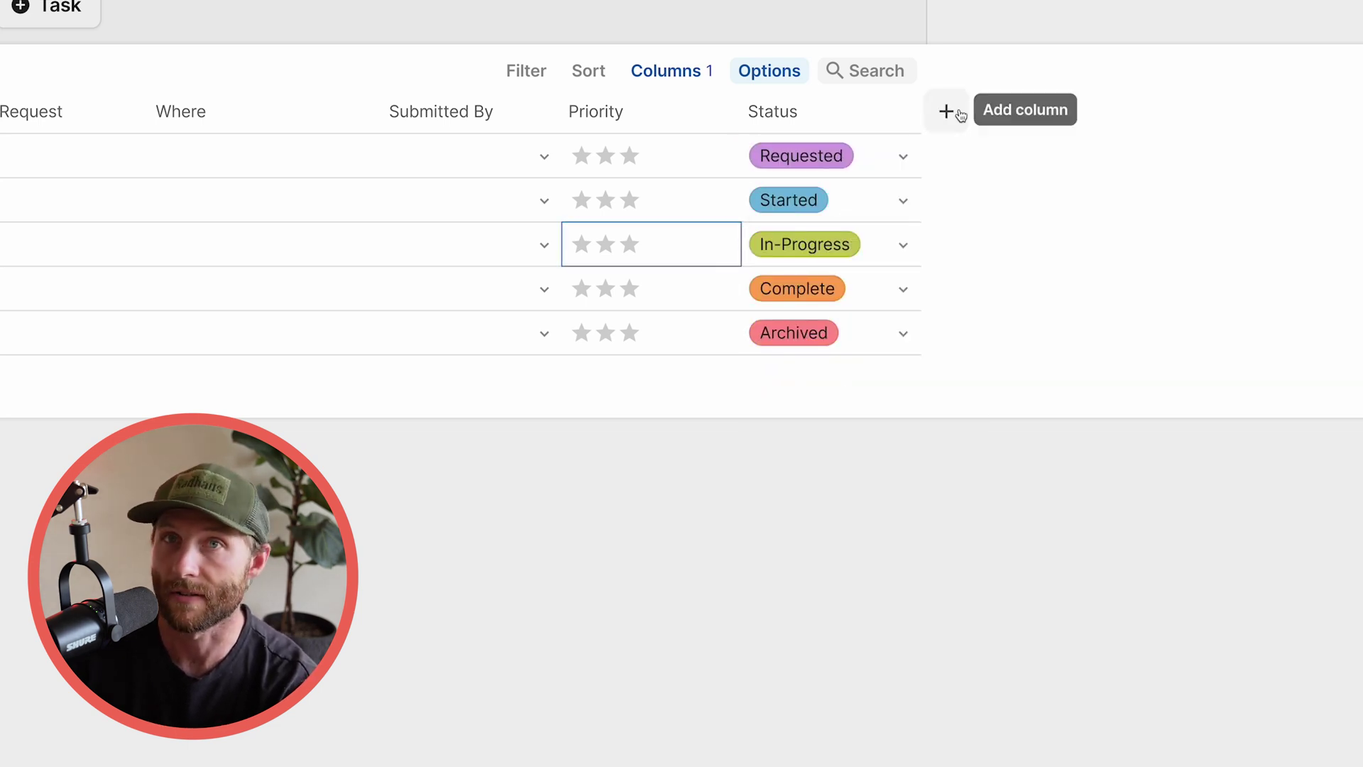
drag(864, 155, 852, 359)
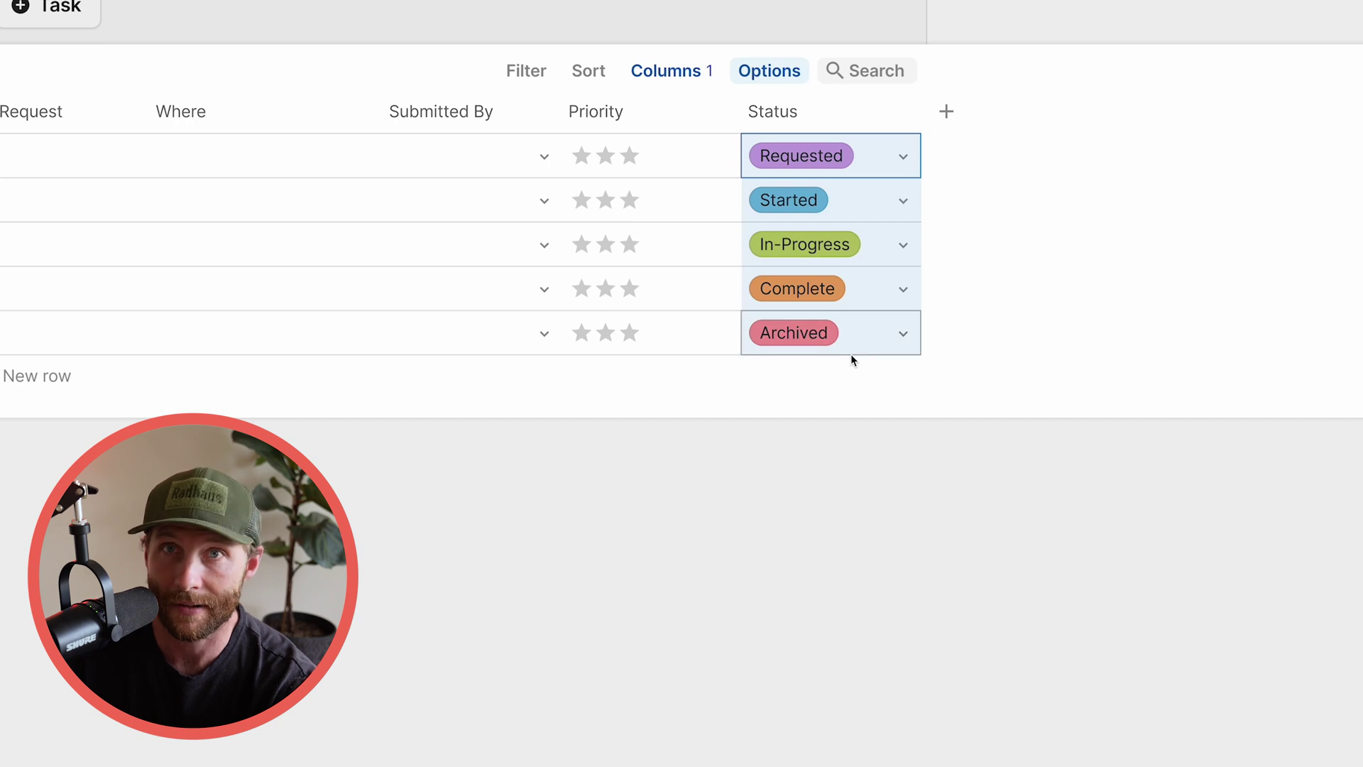
Step: Add a column, renaming the original to Status Edit and the new one to Status
click(946, 111)
key(Escape)
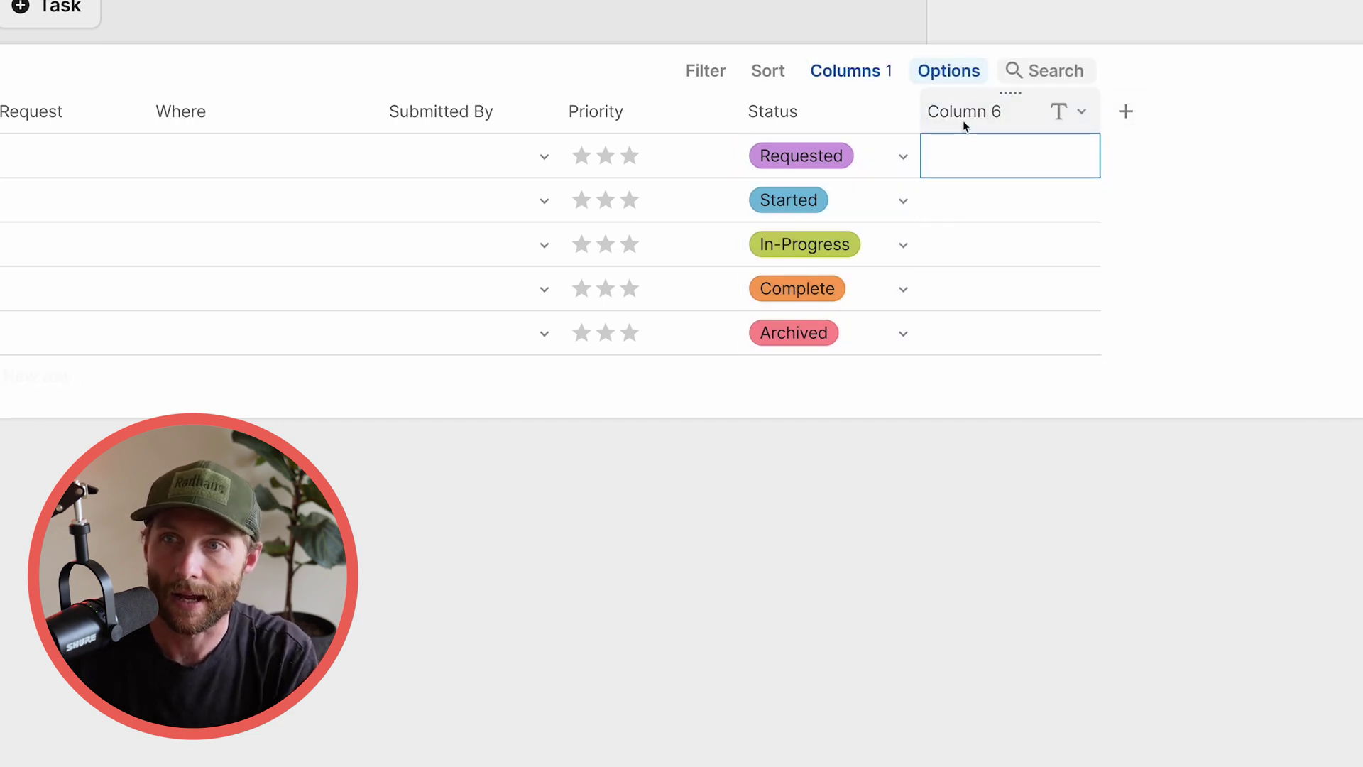
click(843, 114)
text(St)
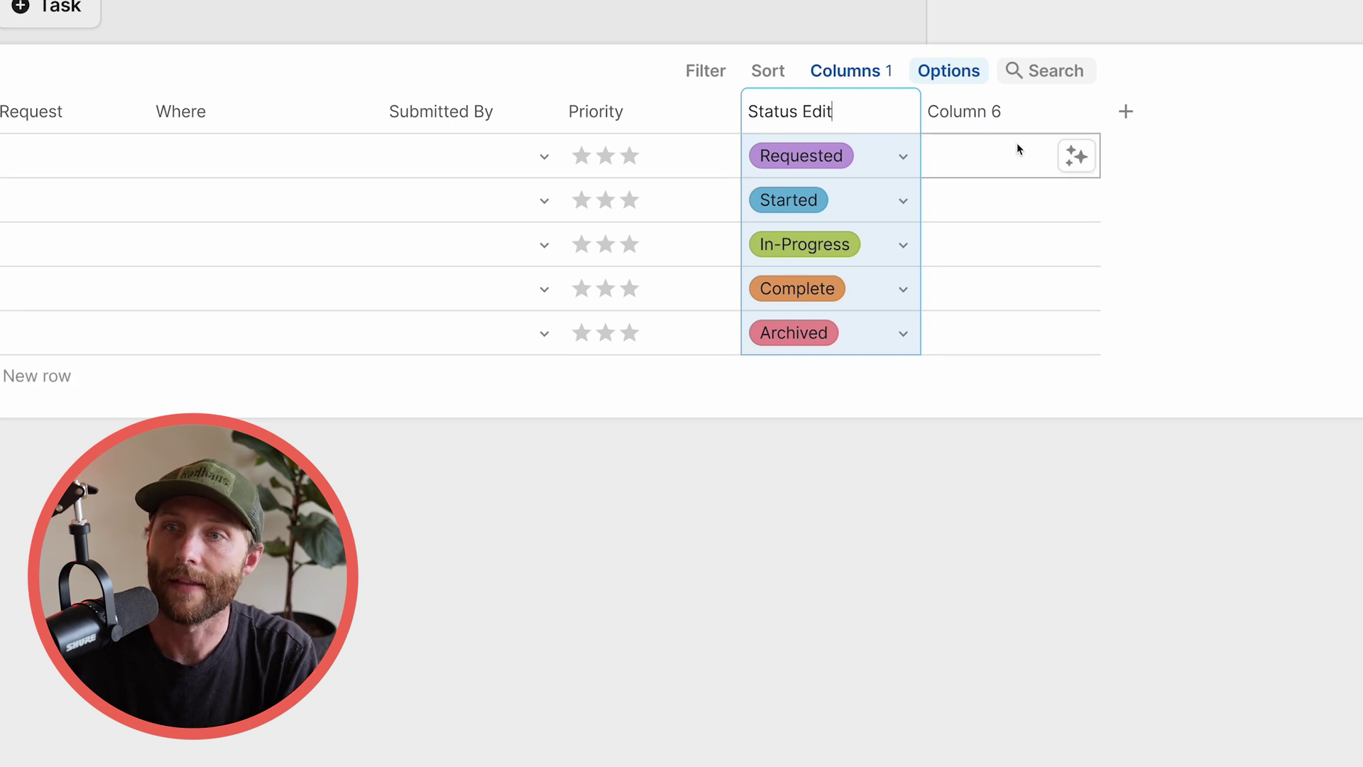
click(983, 110)
text(Status)
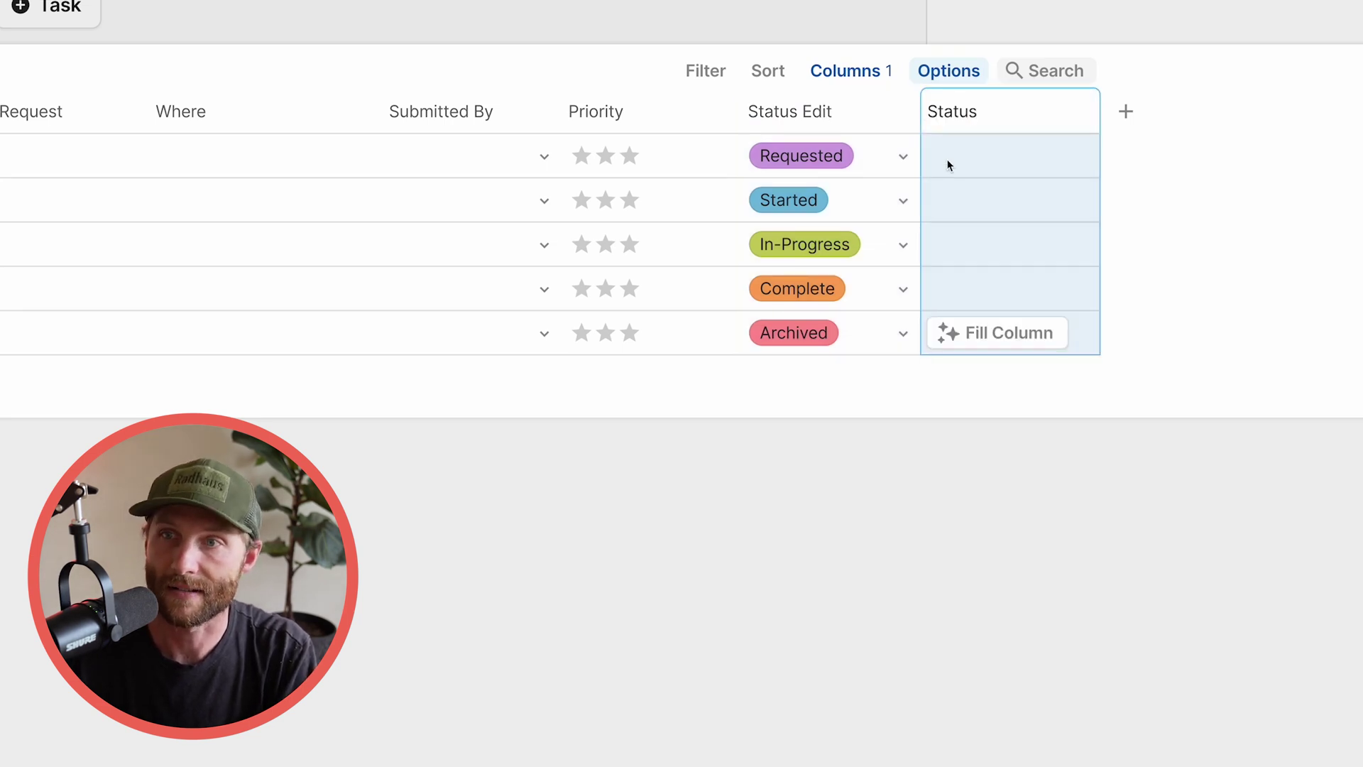
click(948, 165)
click(945, 115)
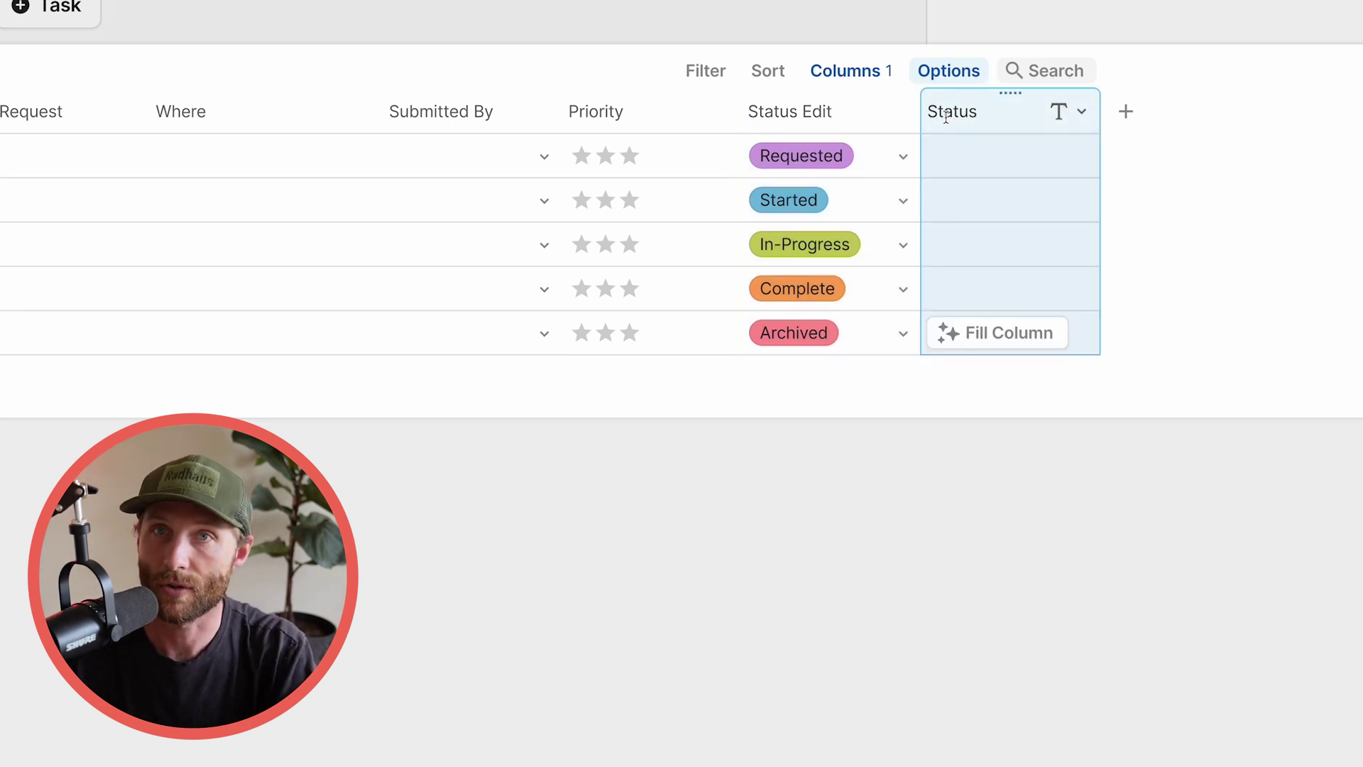
click(945, 116)
key(BackSpace)
key(BackSpace)
key(BackSpace)
key(BackSpace)
key(BackSpace)
key(BackSpace)
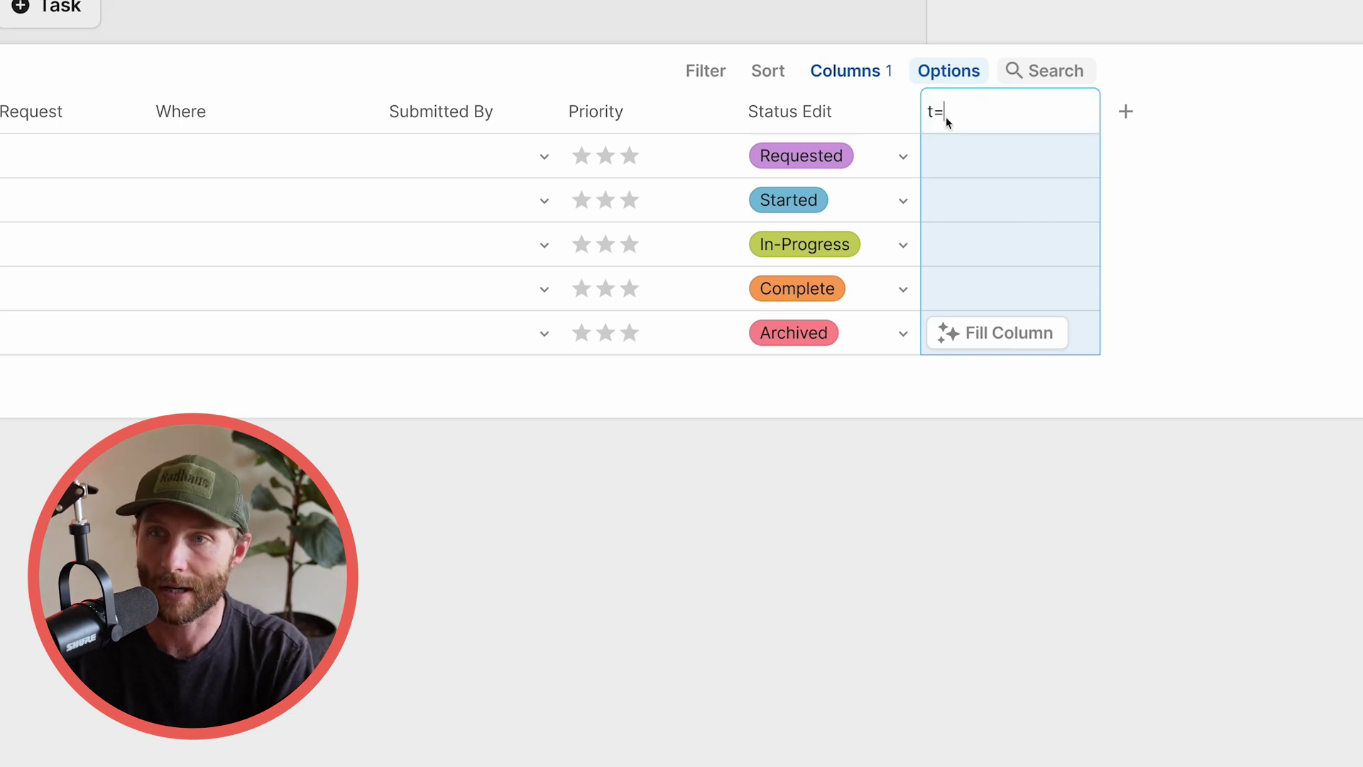
key(Return)
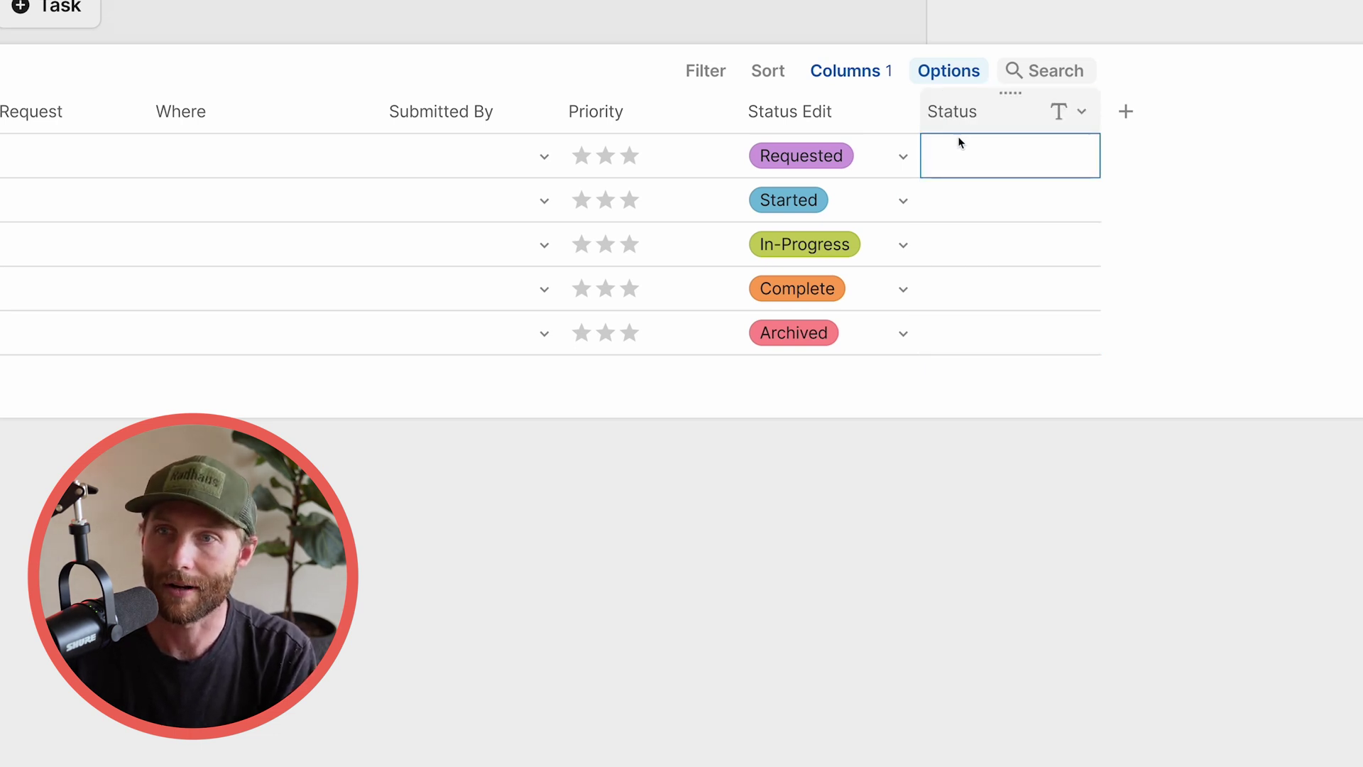
Step: Give the new Status column the formula Status Edit
click(959, 114)
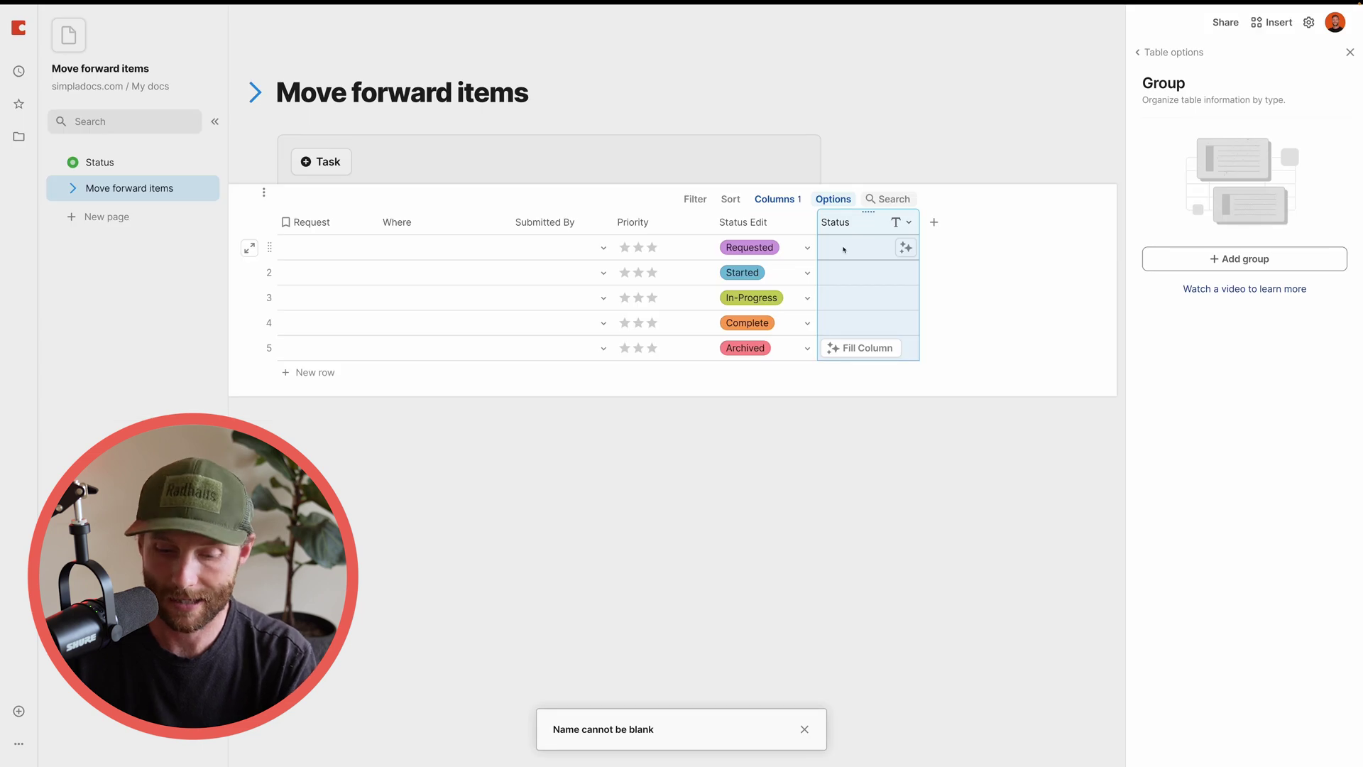
key(equal)
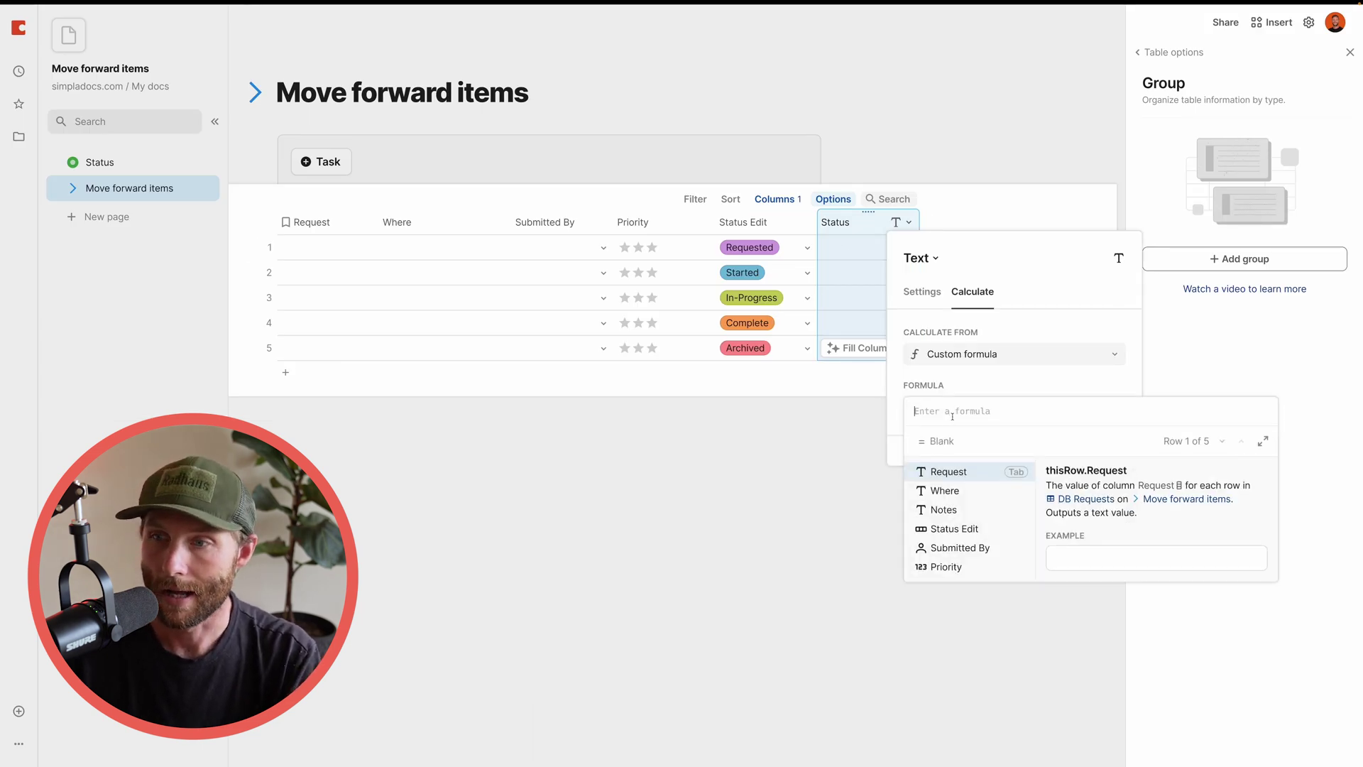
text(status Edit)
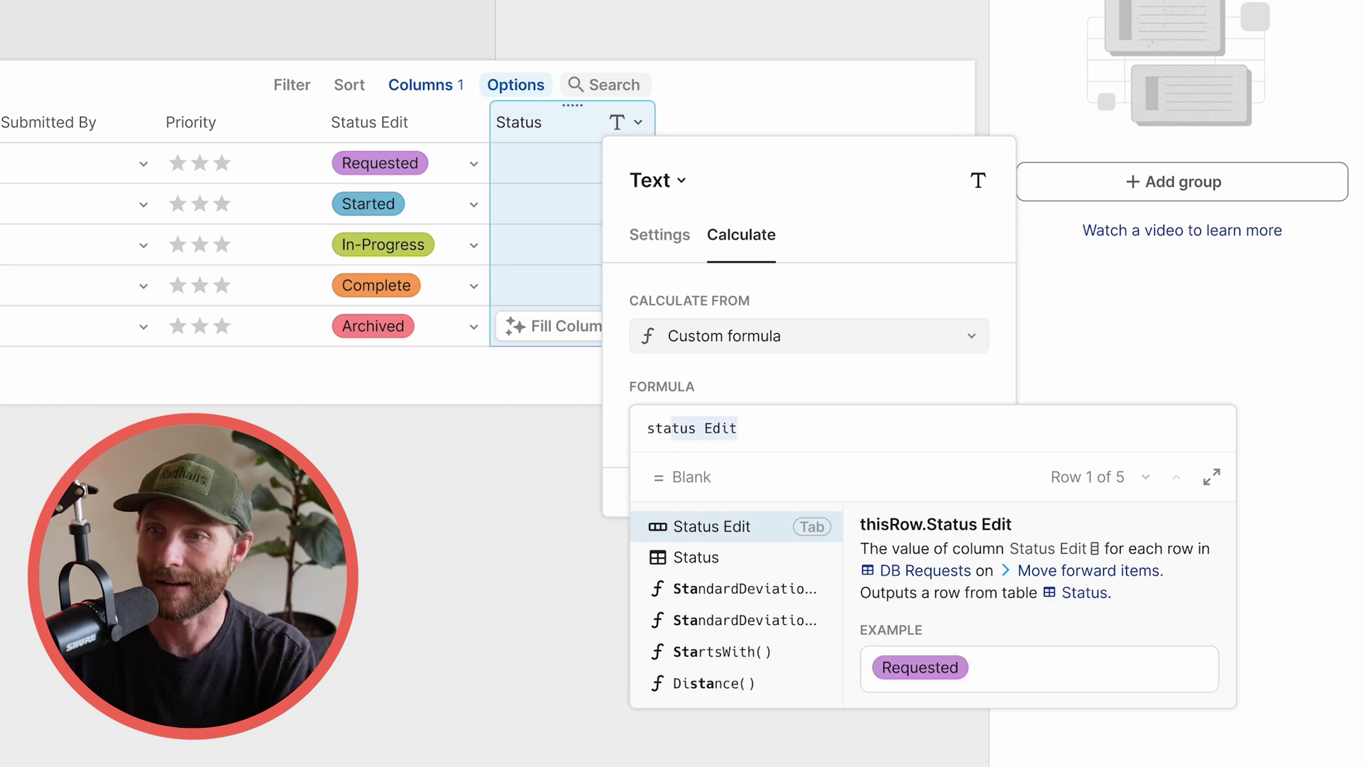
key(Tab)
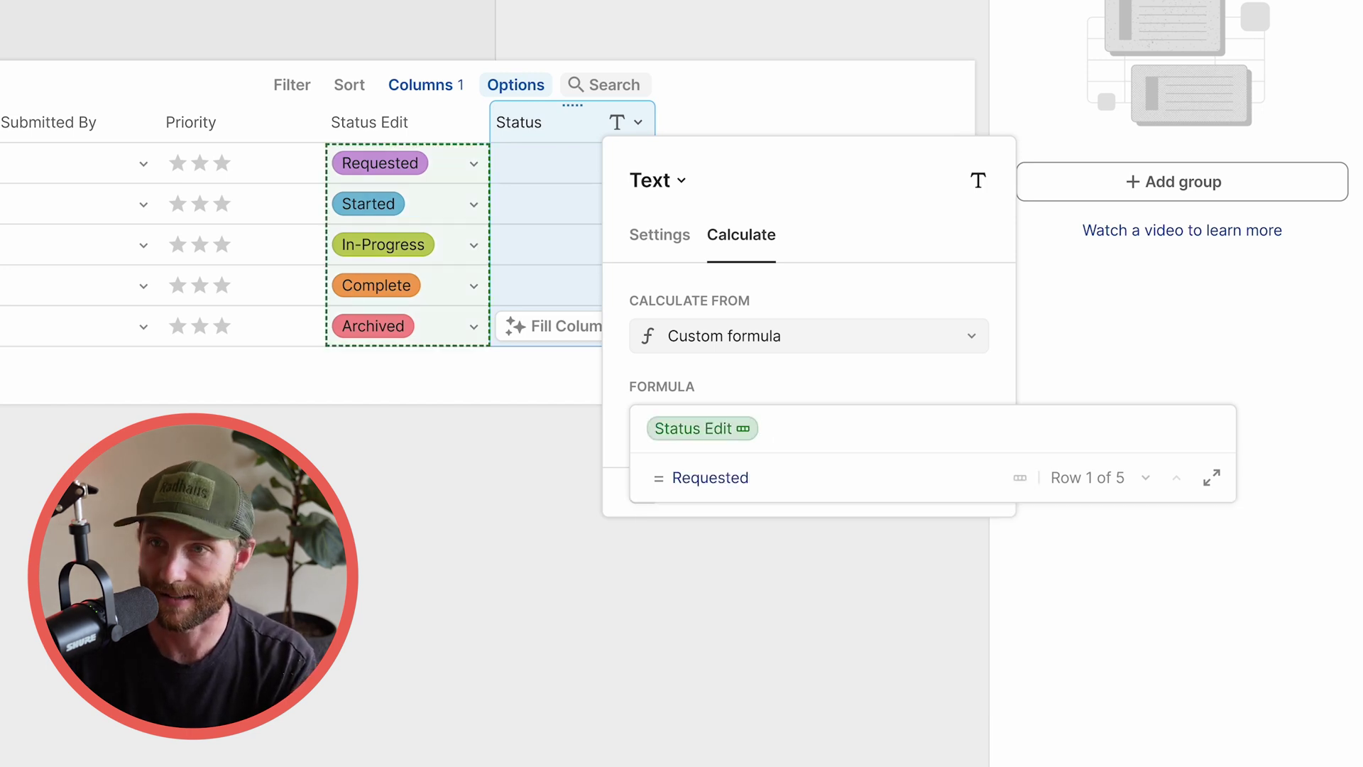
key(Return)
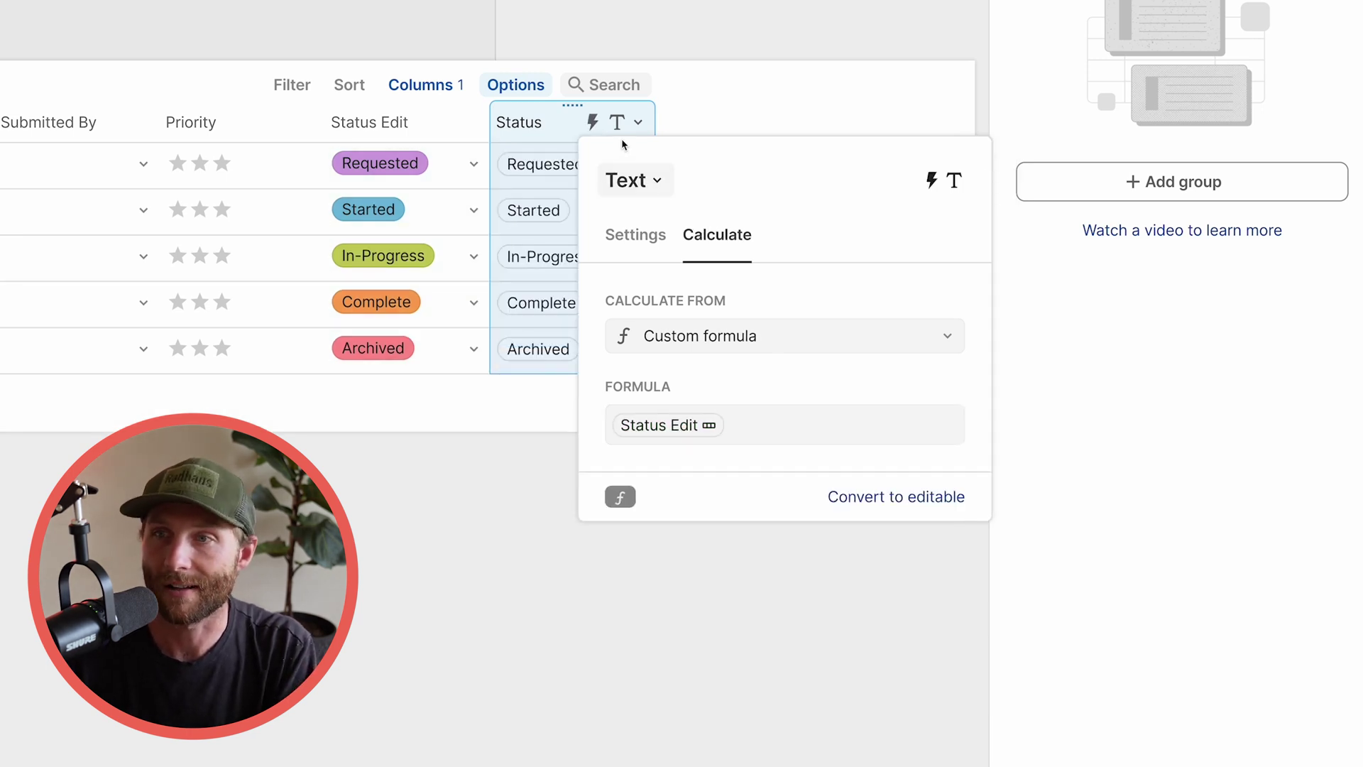
Step: Change the Status column type to a Relation to the Status table
click(618, 127)
mouse_move(702, 154)
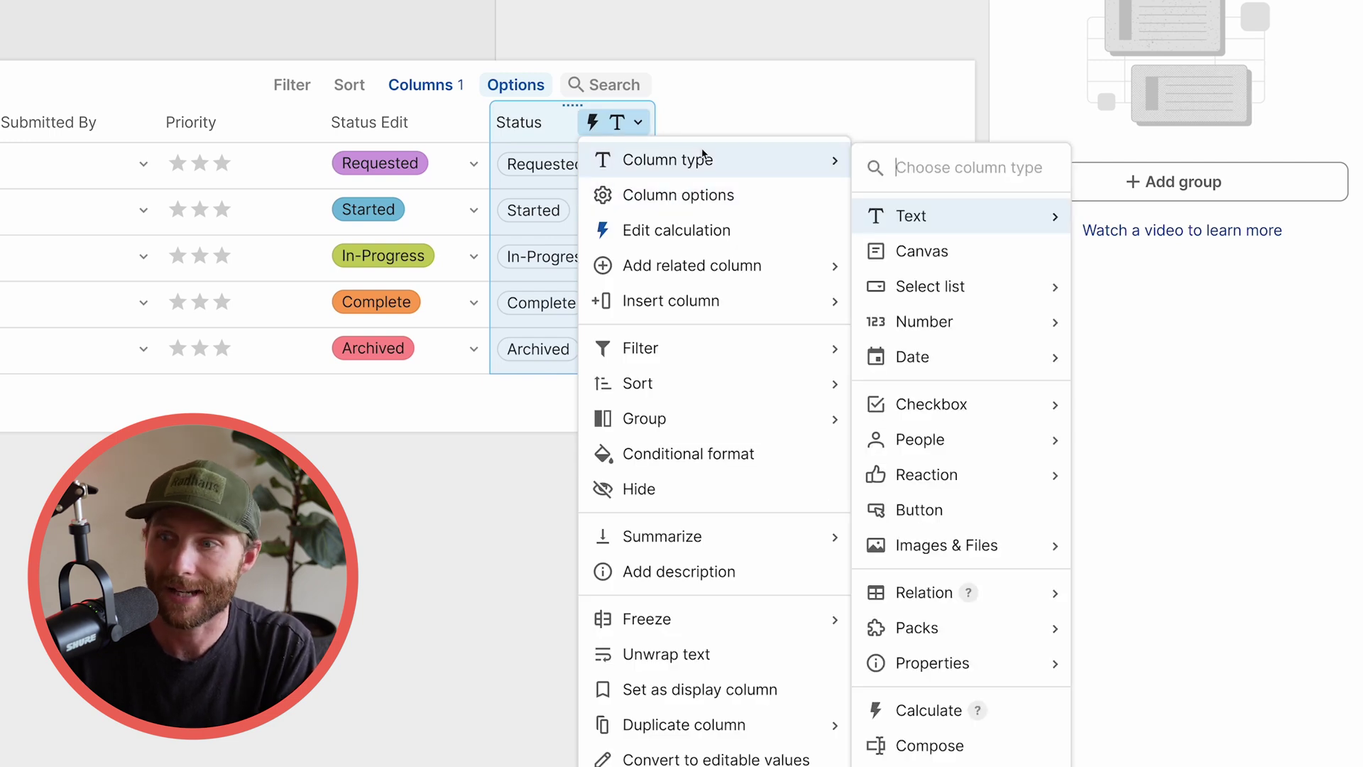
mouse_move(1051, 595)
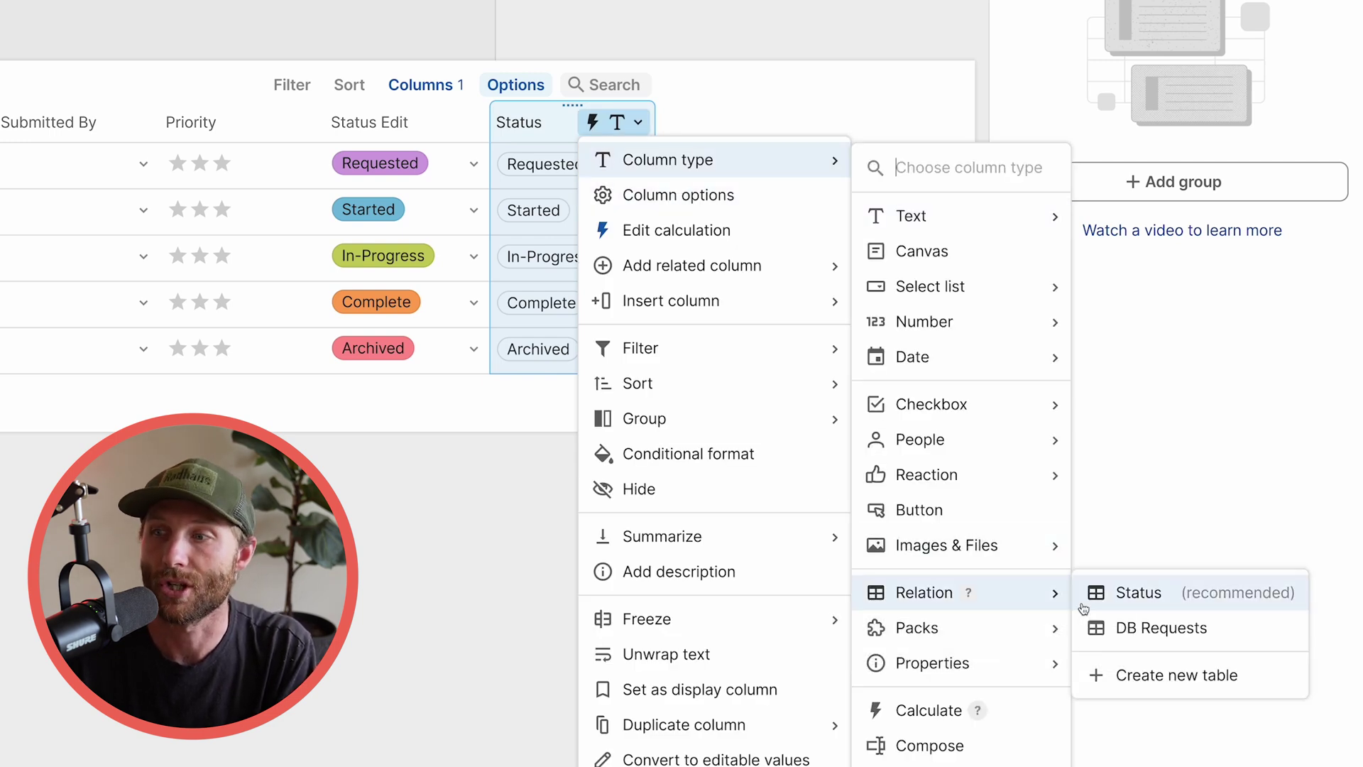
click(1125, 607)
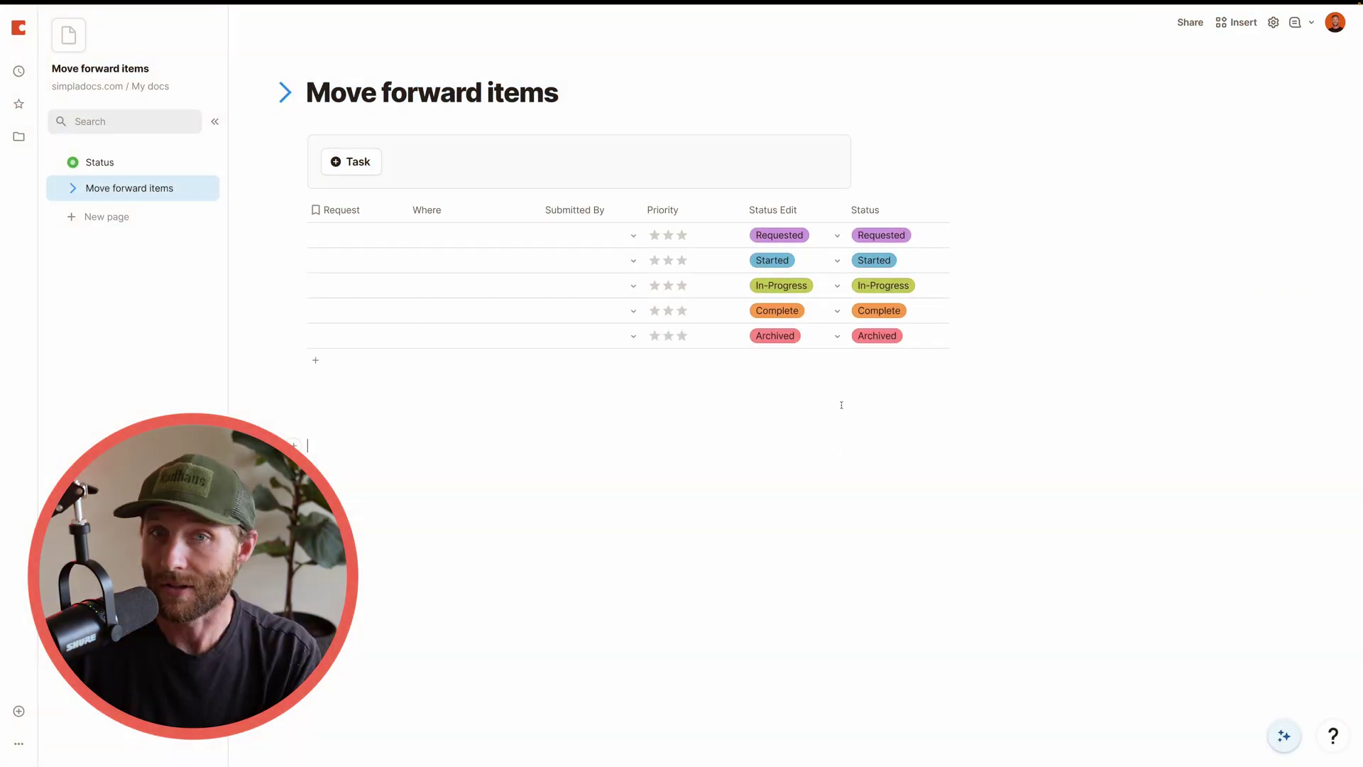
Step: Fill the Request cells with Do, Other stuff, 2, 3 and 4
click(357, 242)
click(370, 242)
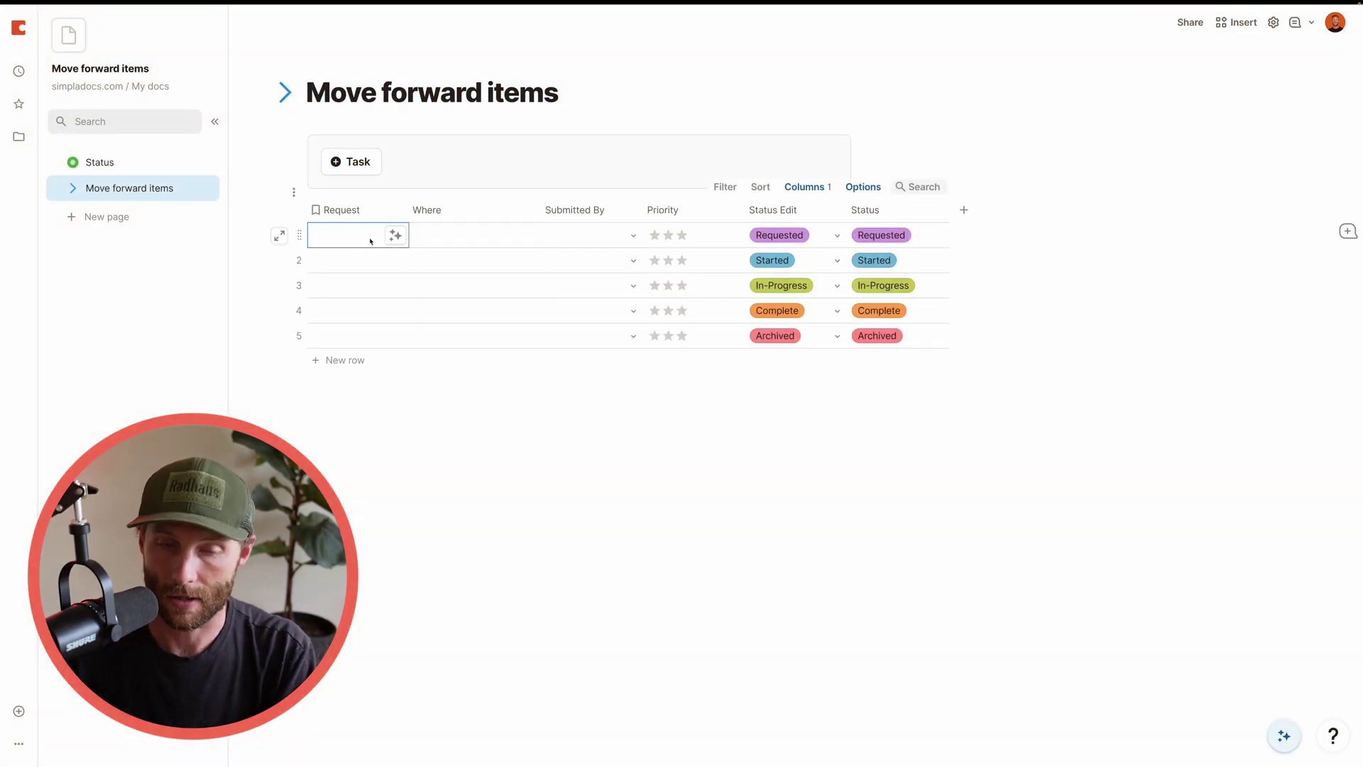
text(Do the thing)
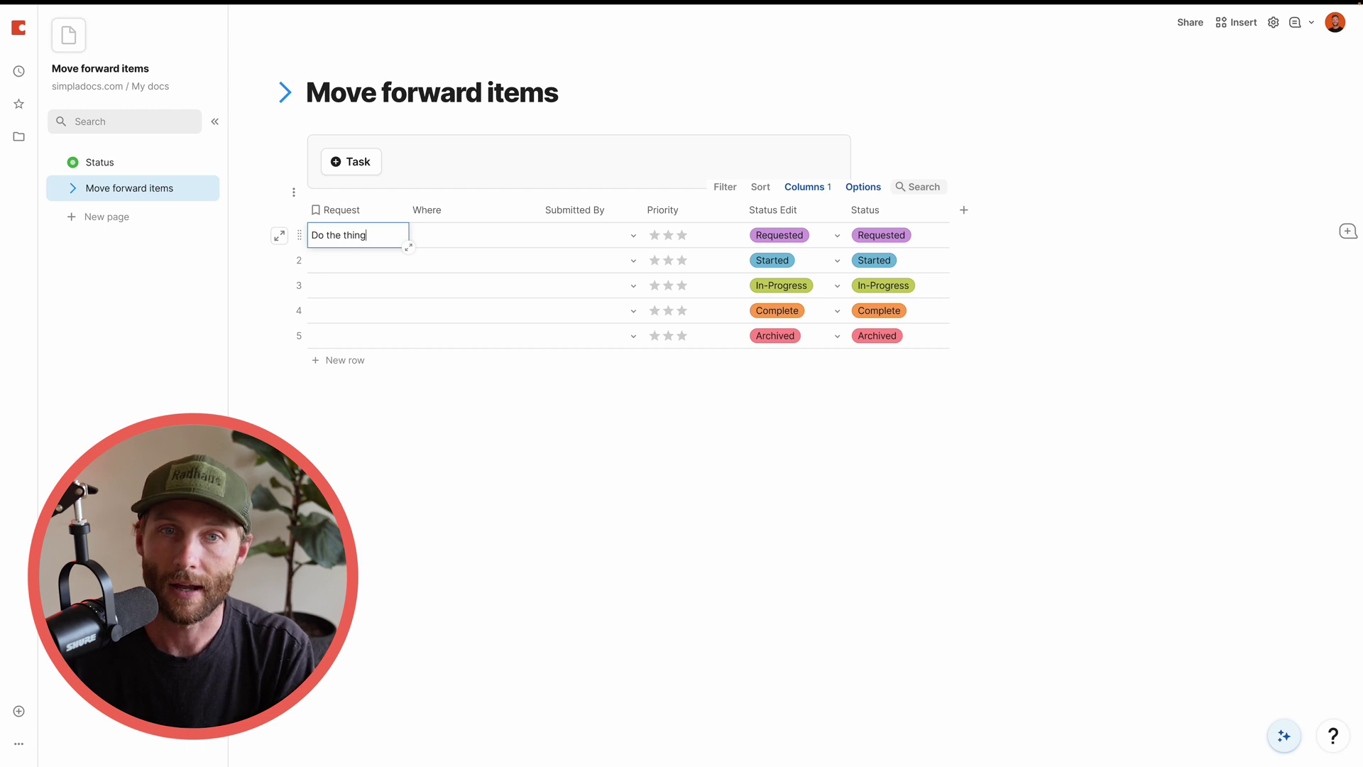
key(Return)
text(Other stuff)
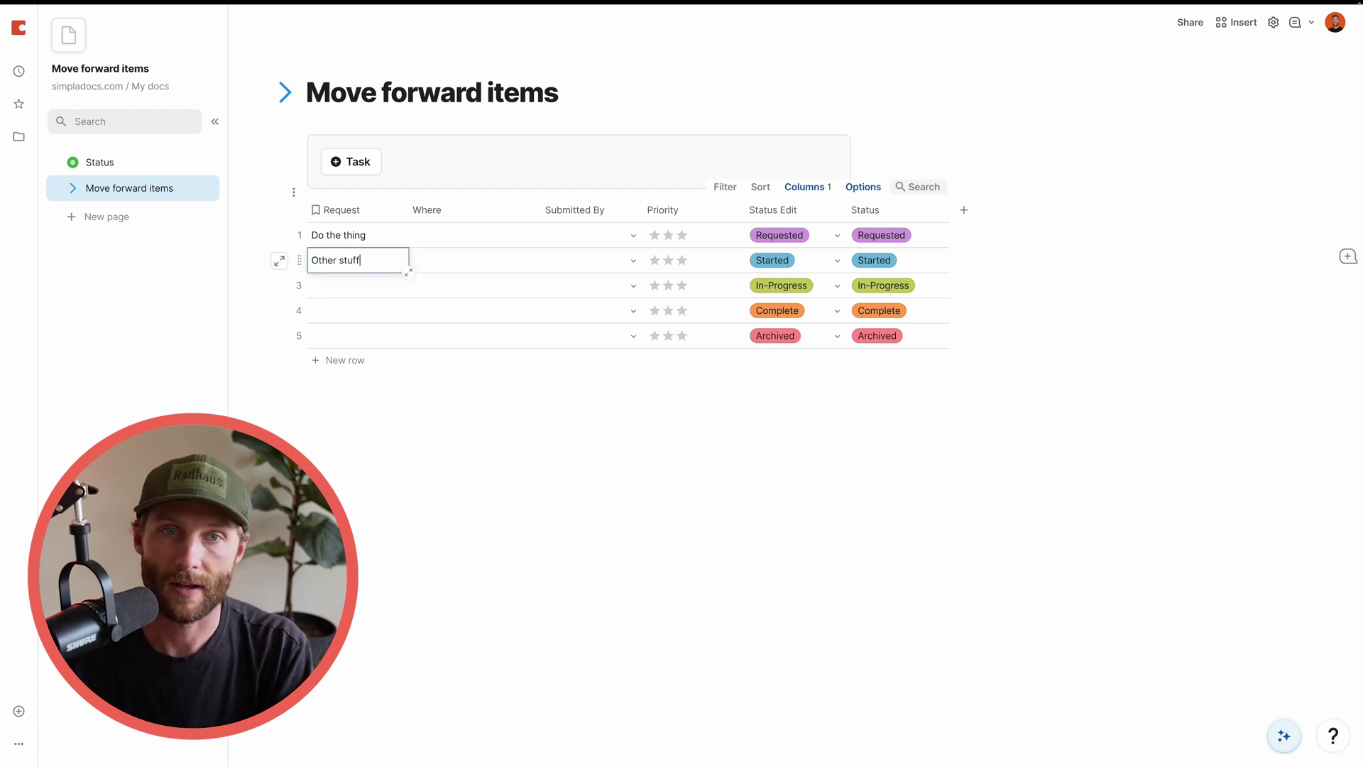
key(Return)
text(2)
key(Return)
text(3)
key(Return)
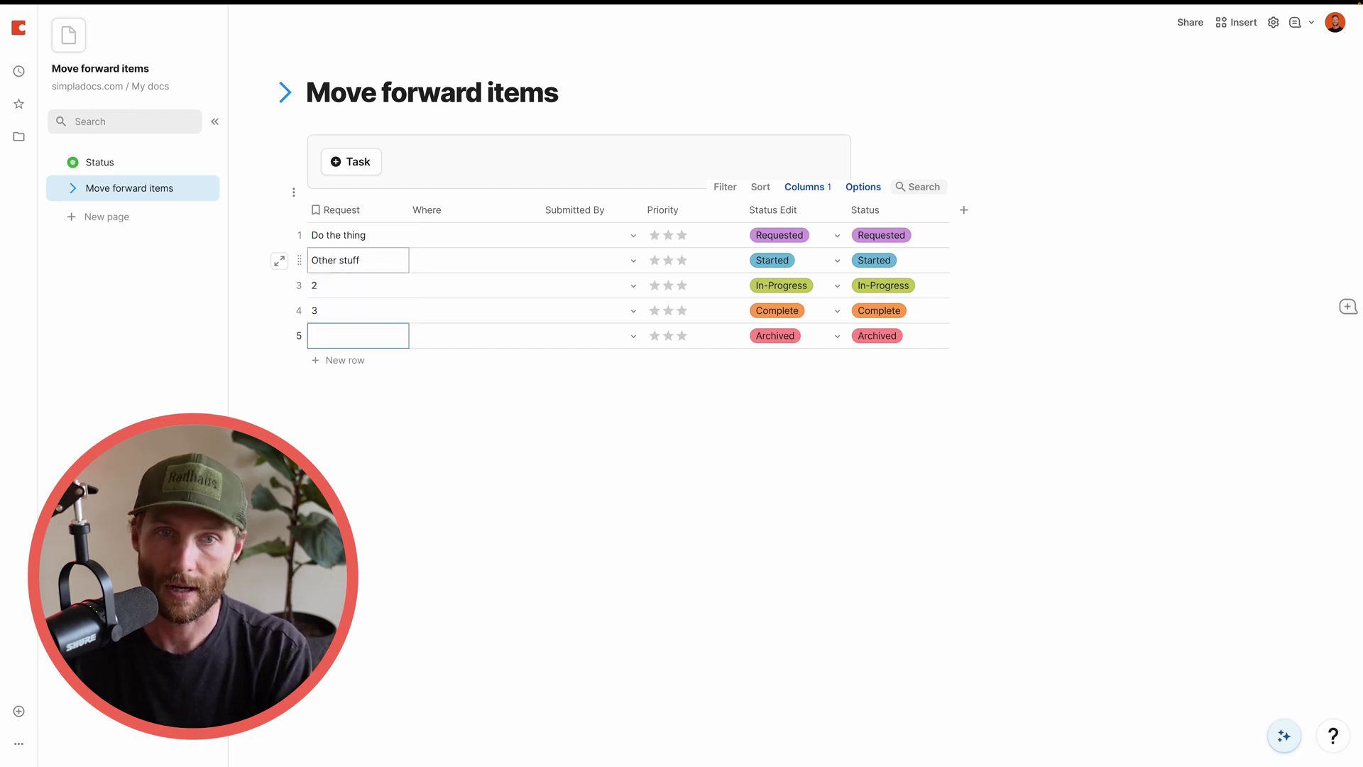
text(4)
click(524, 259)
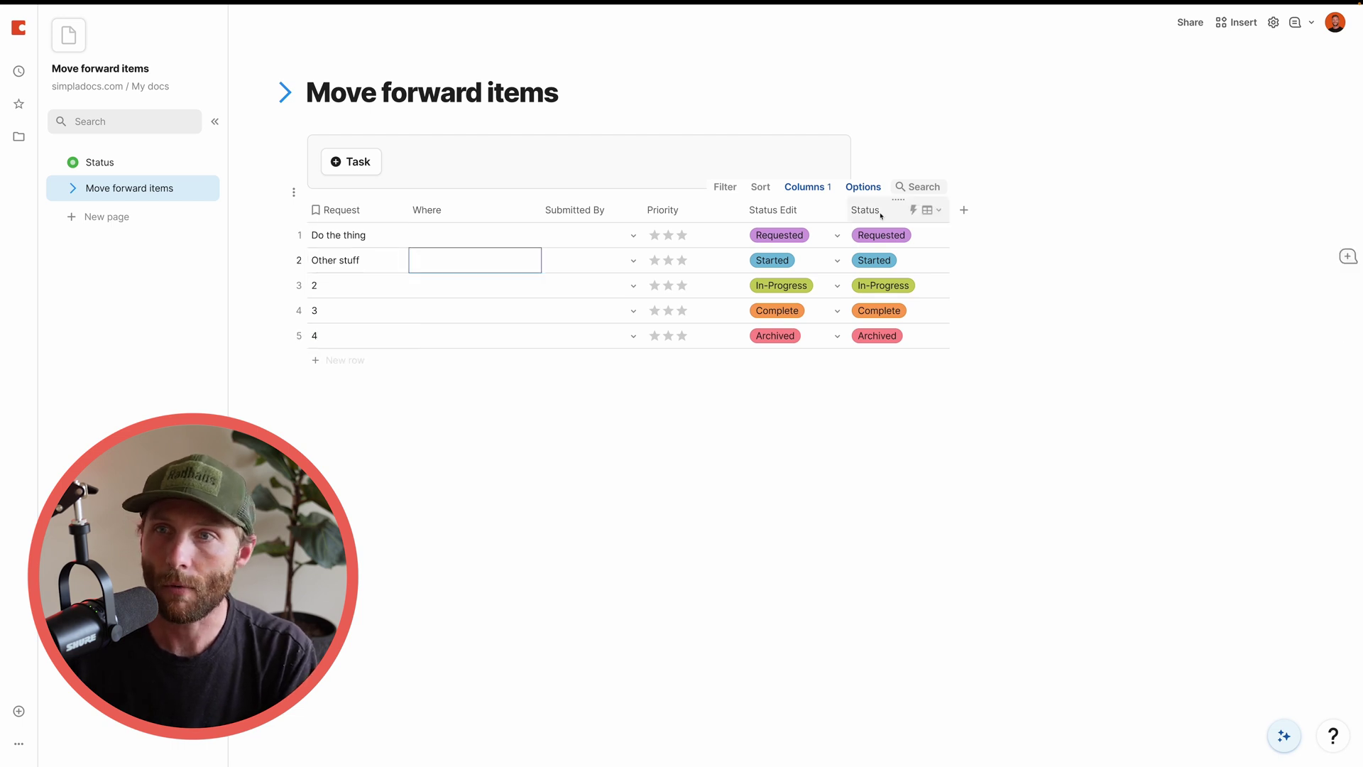
Step: Show the data as a board grouped by Status and hide Status Edit from the cards
click(871, 189)
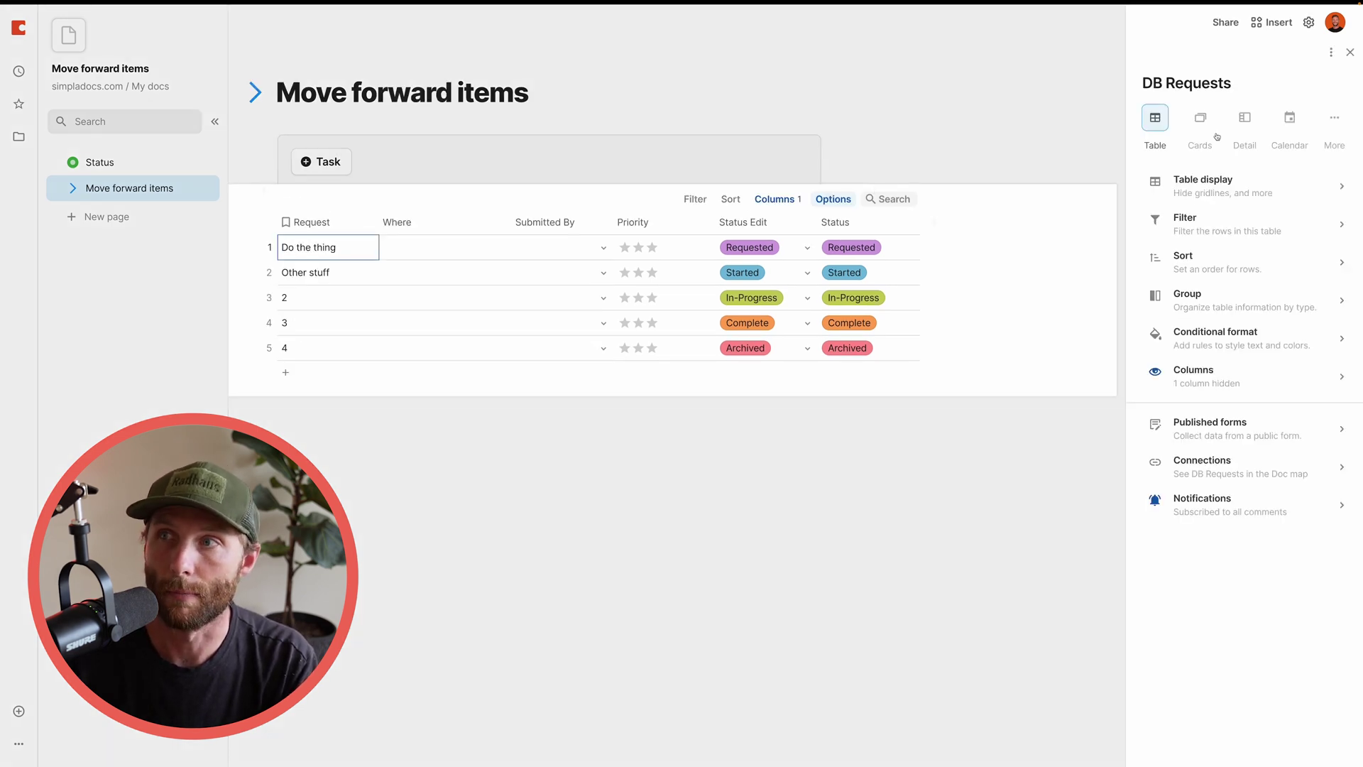
click(1329, 122)
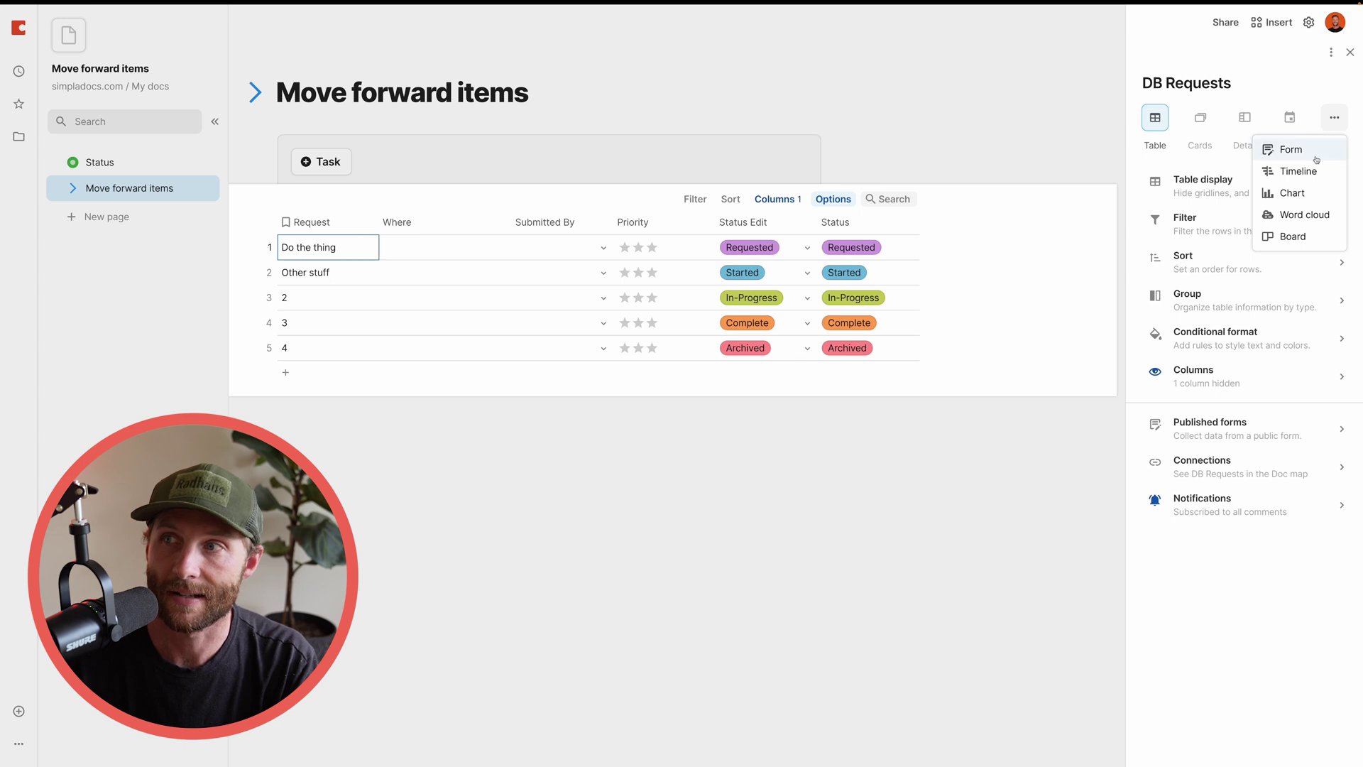
click(1292, 236)
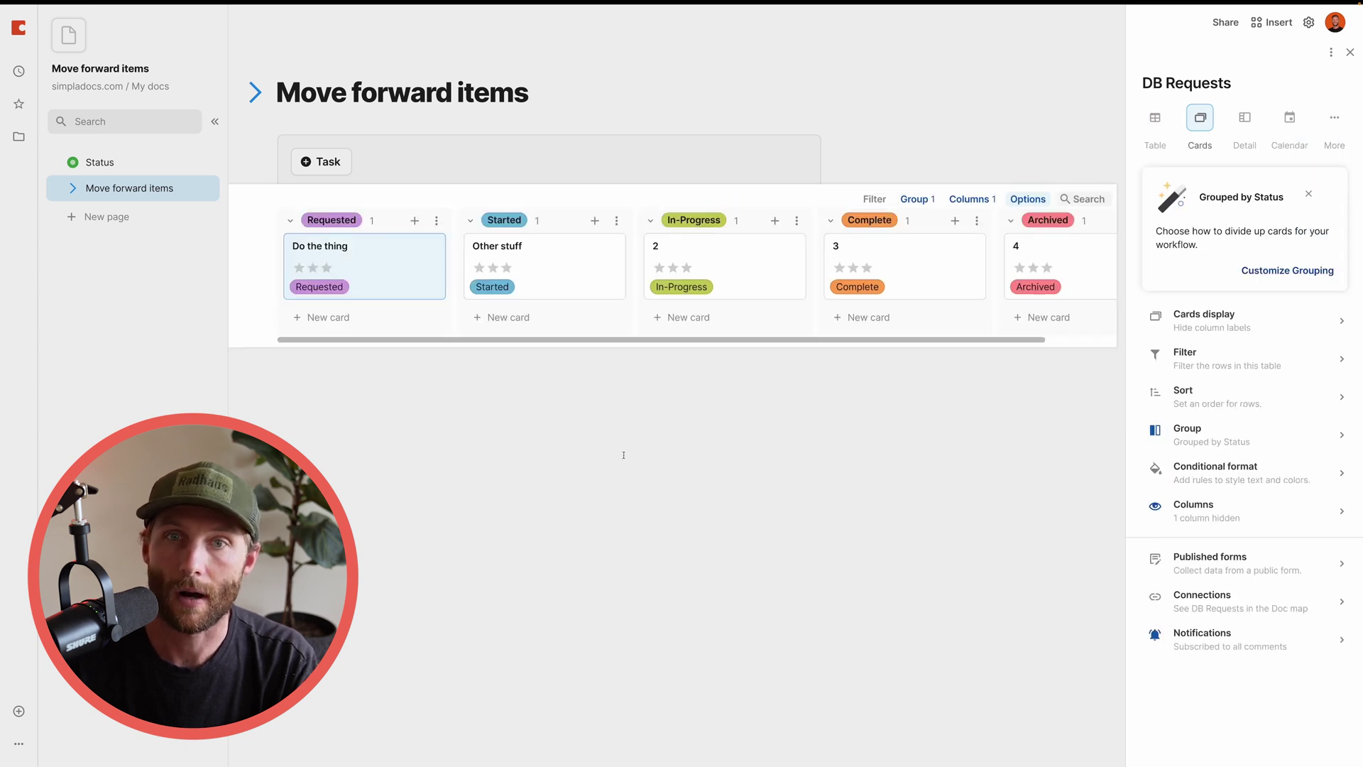
click(1190, 507)
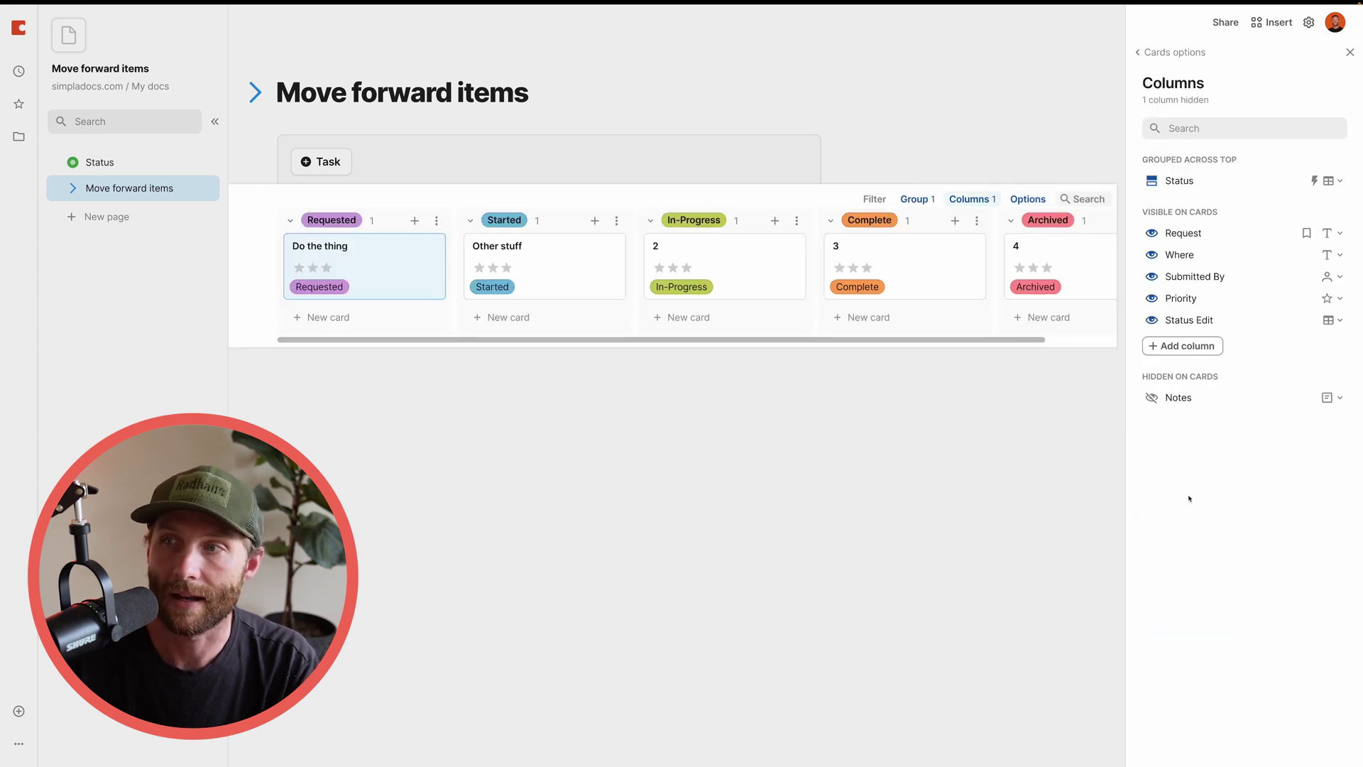
click(1157, 323)
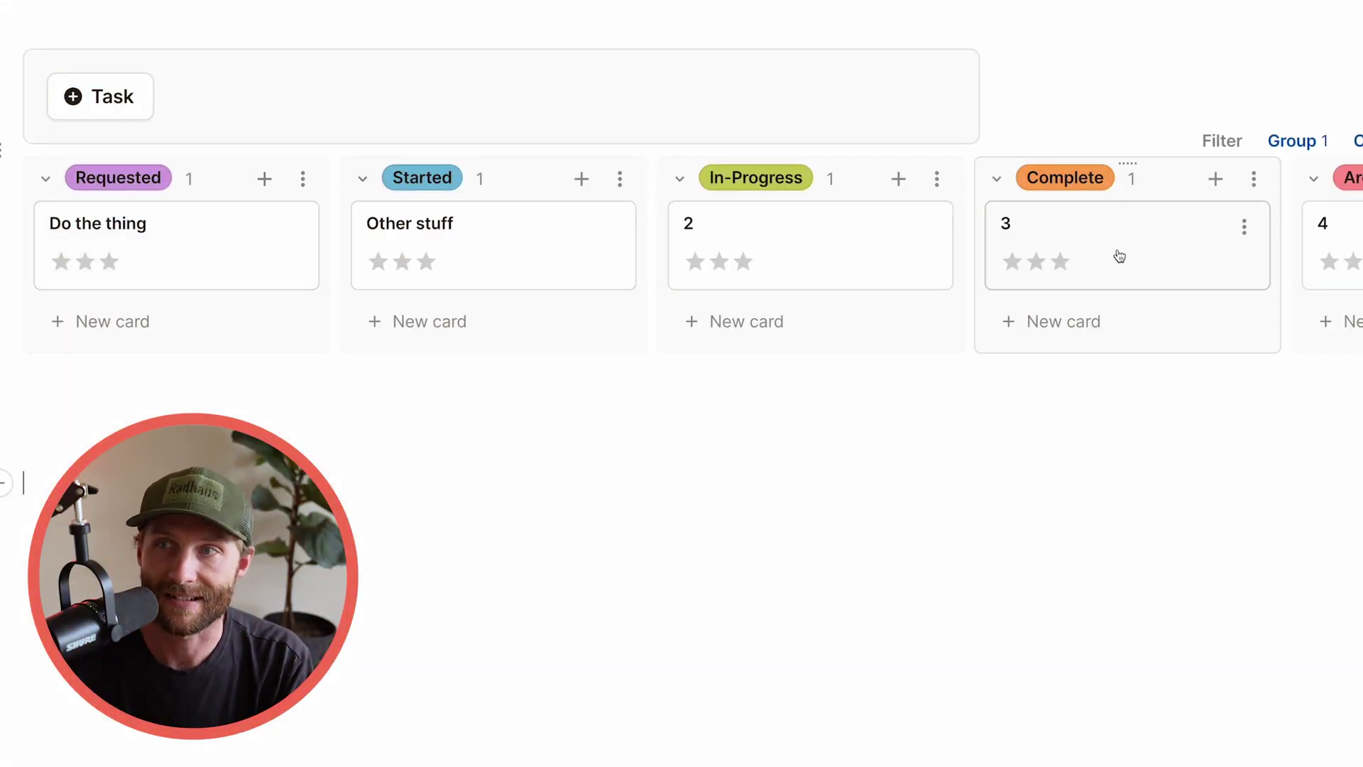
drag(192, 243, 473, 264)
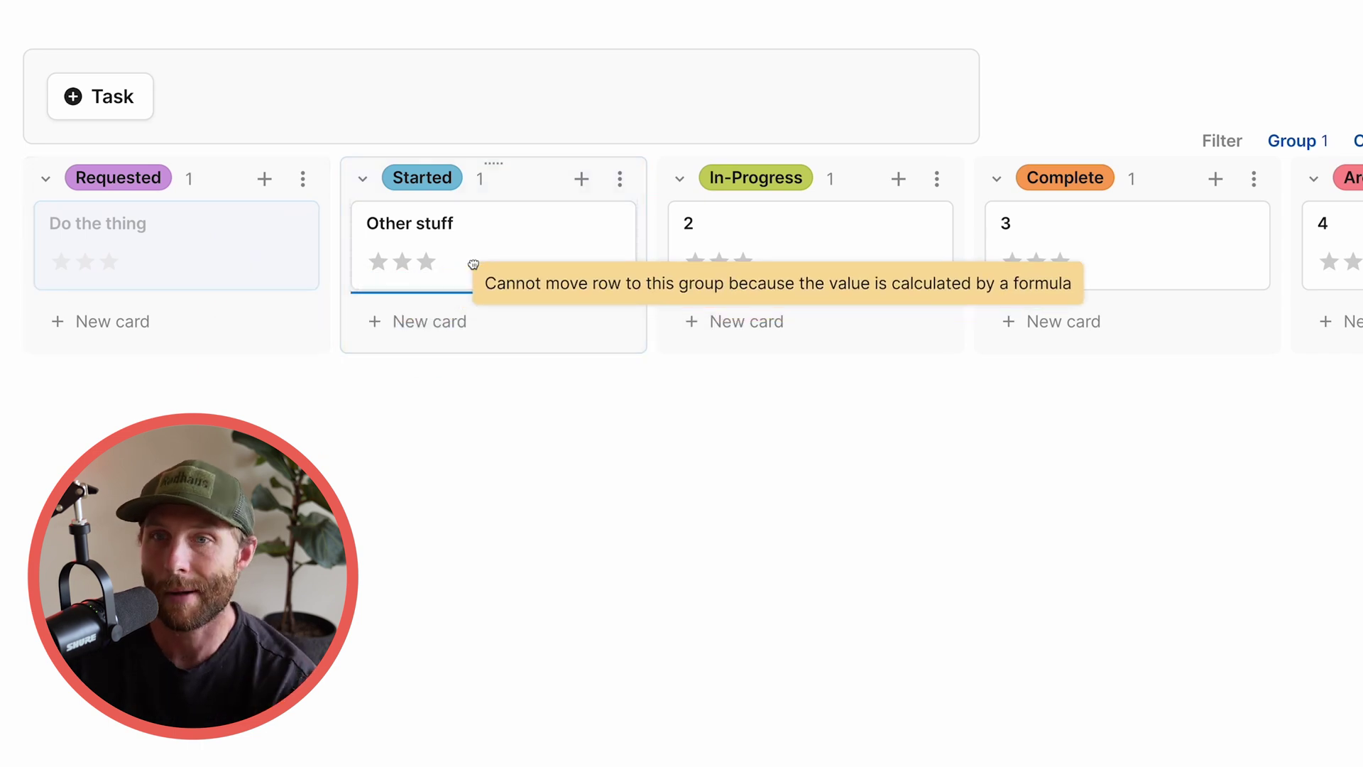
drag(450, 266, 202, 241)
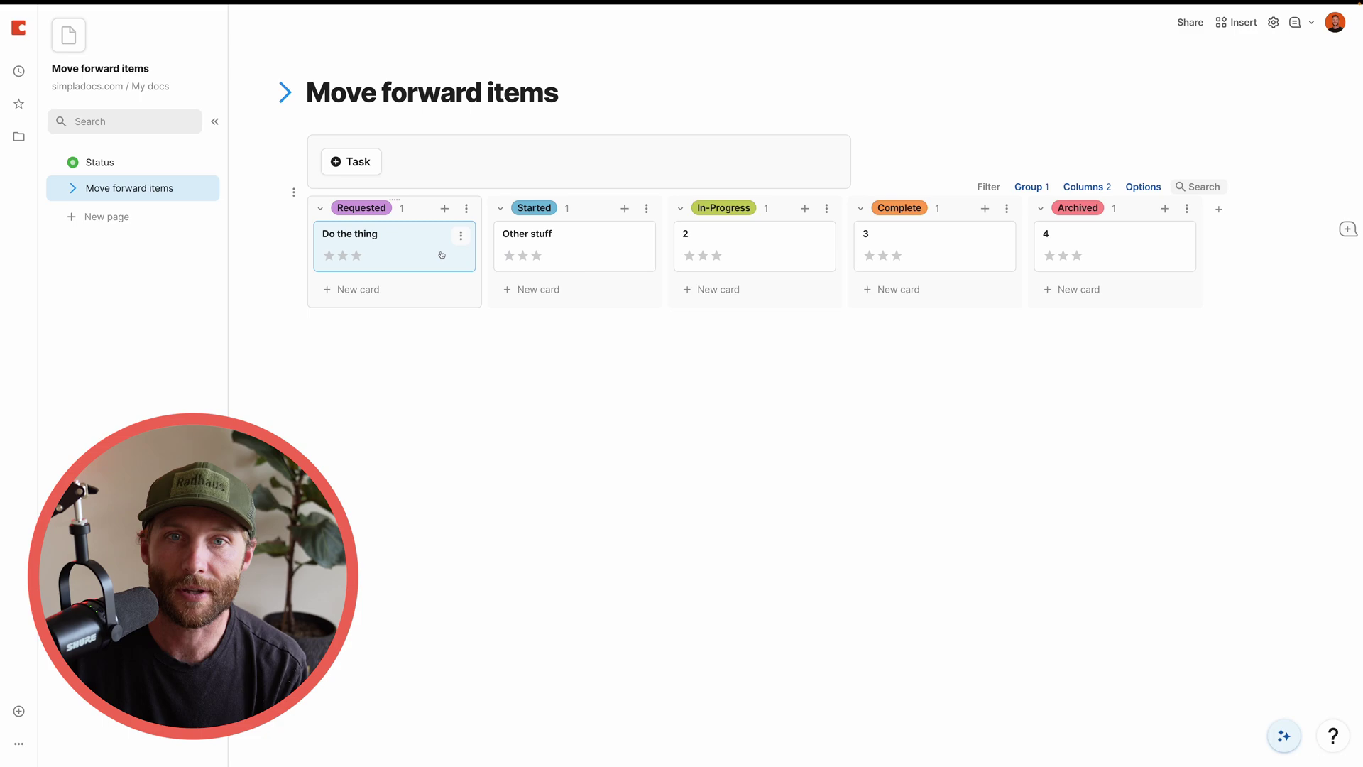
drag(442, 254, 568, 264)
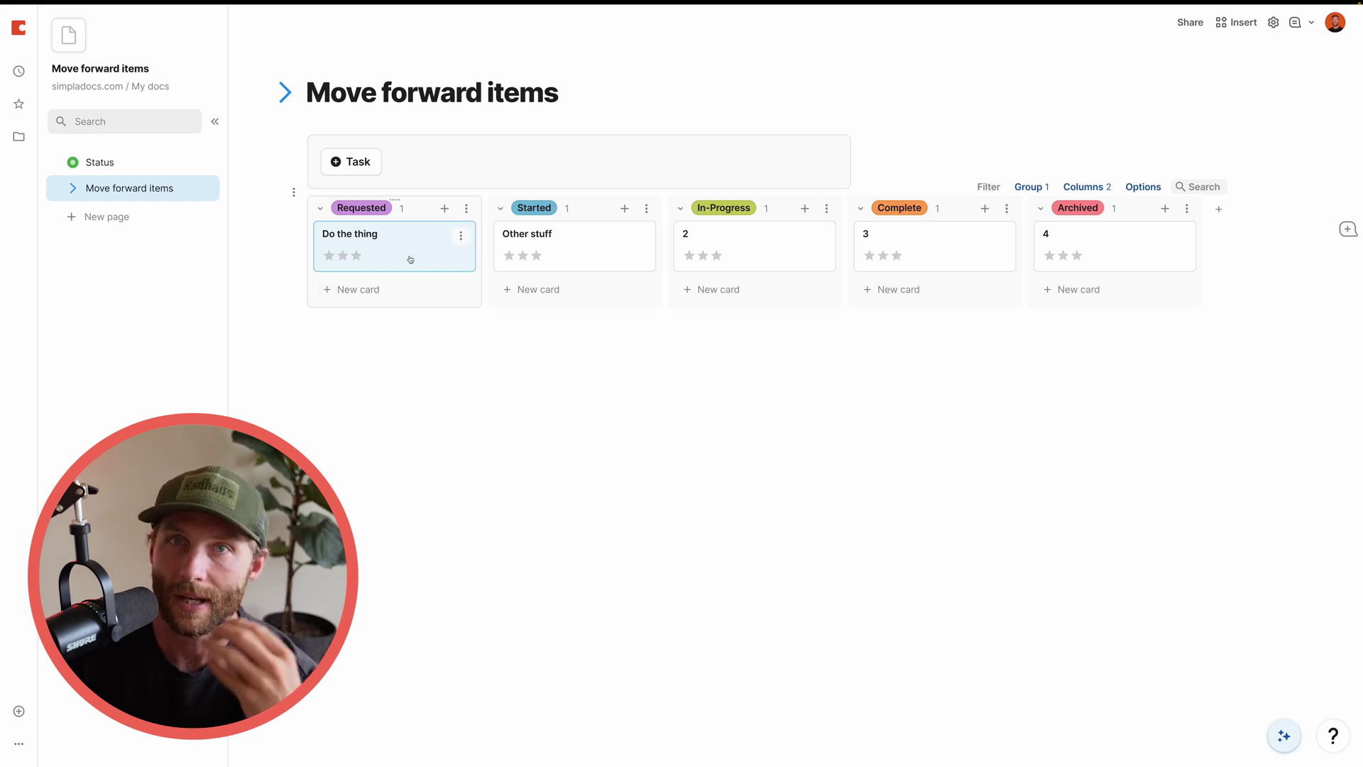
drag(435, 249, 393, 251)
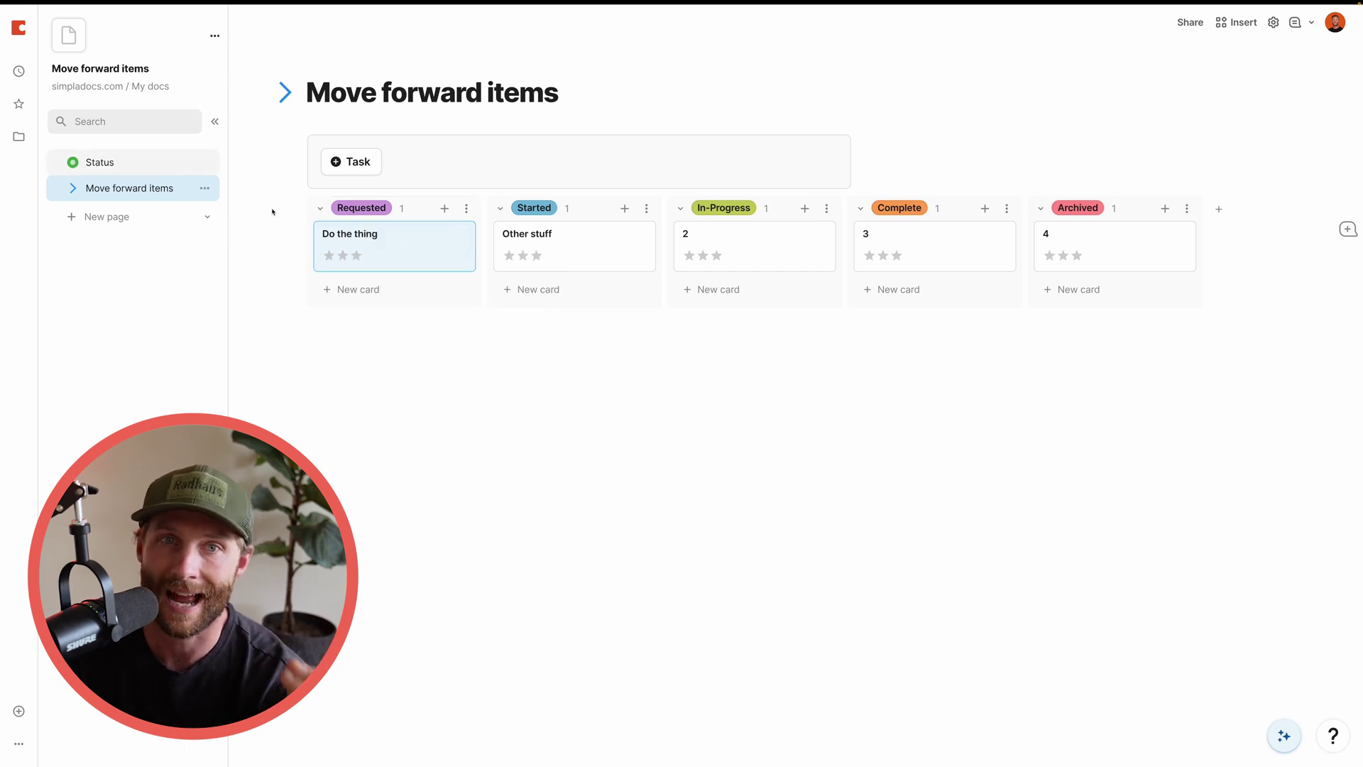
click(386, 319)
click(411, 383)
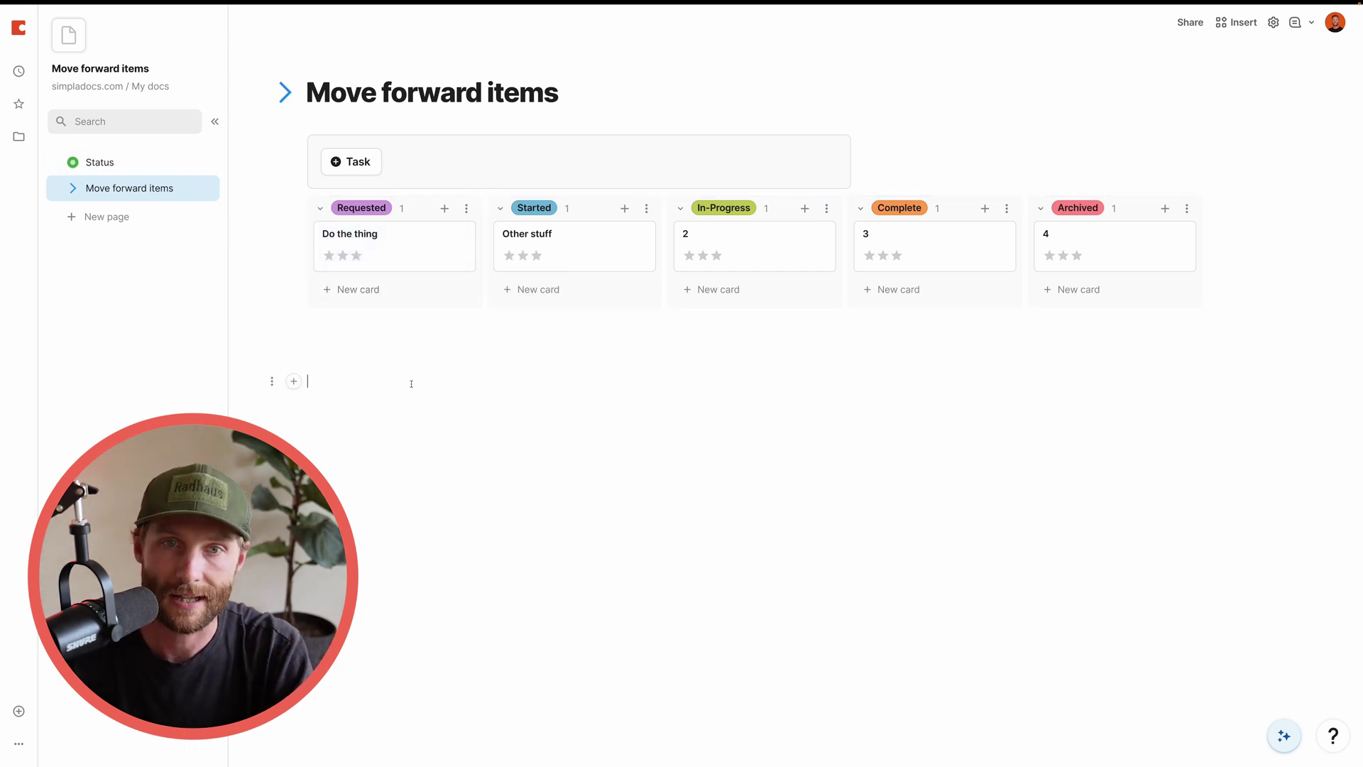
Step: Paste a copy of the board view and make it an ungrouped table
key(ctrl+v)
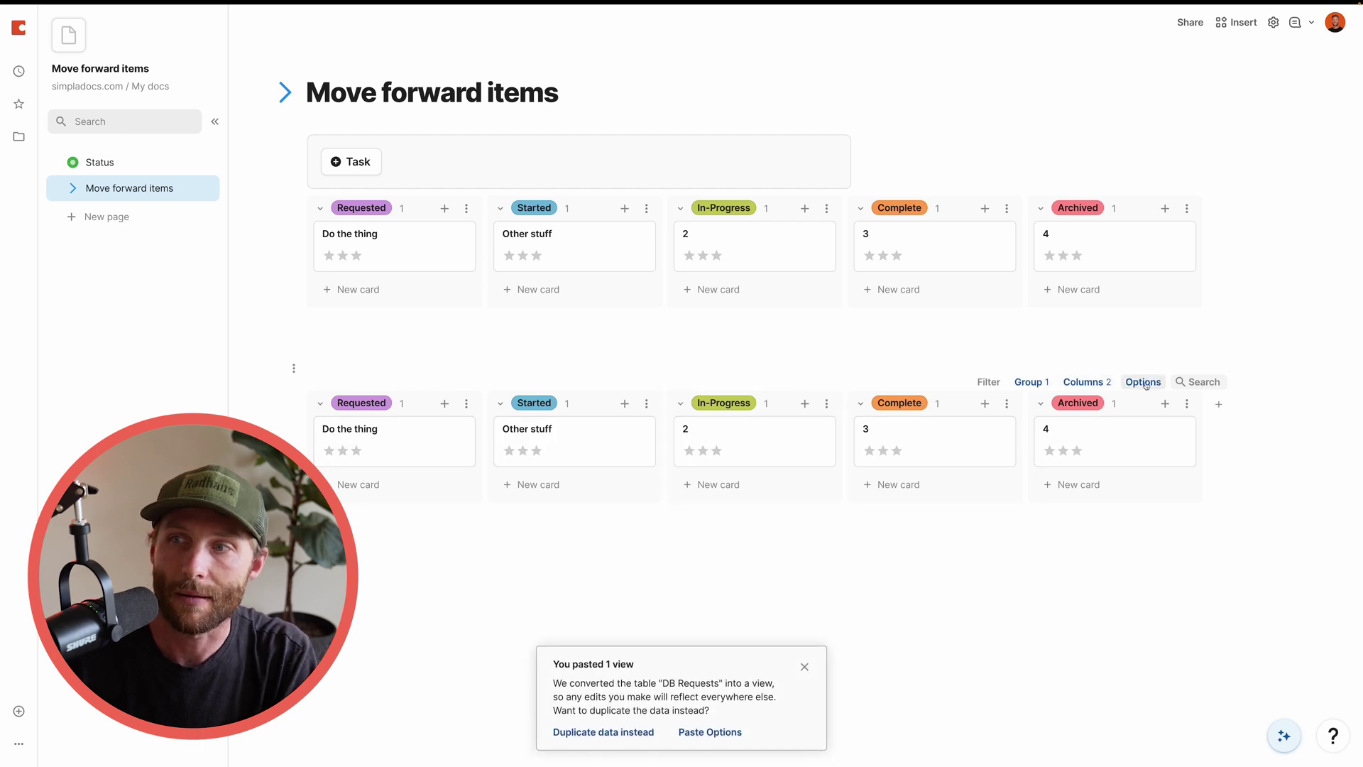
click(1146, 384)
click(1155, 120)
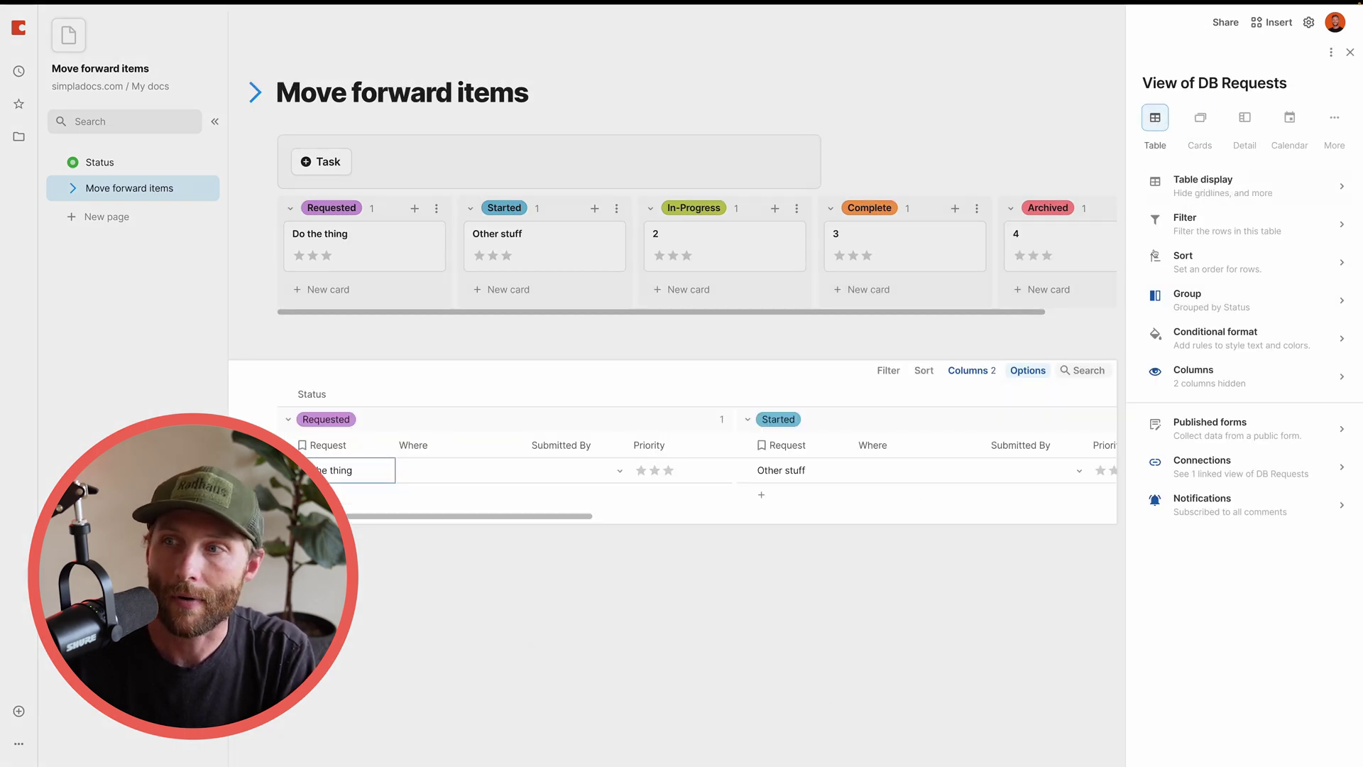
click(1271, 295)
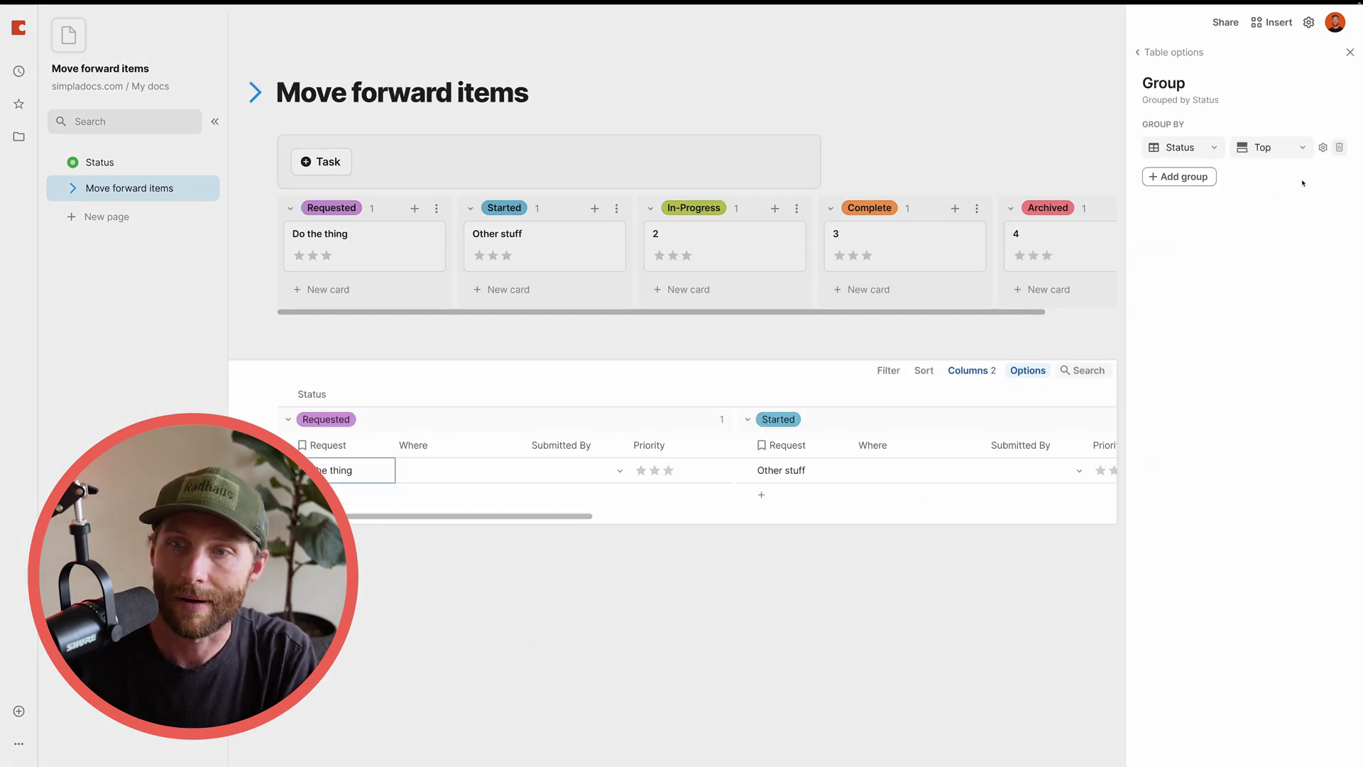
click(1338, 147)
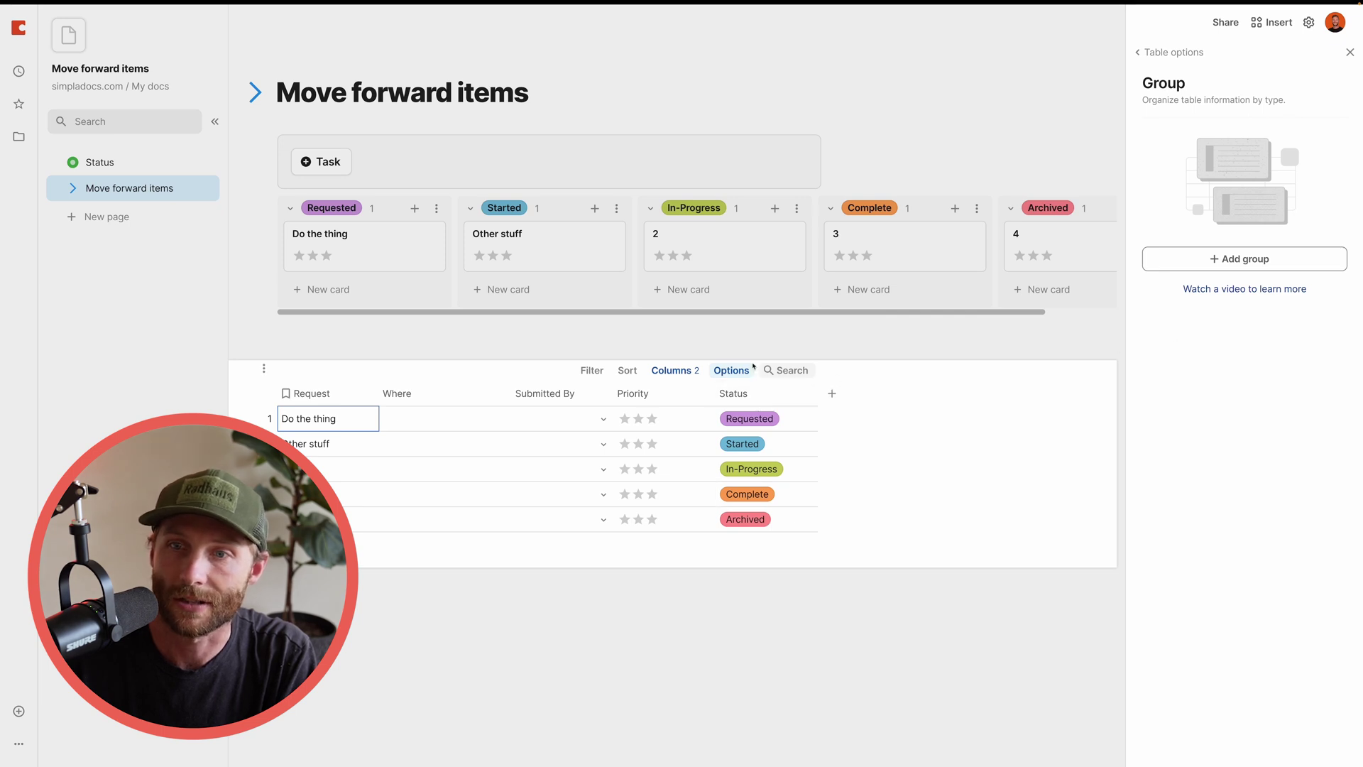
Step: Unhide Status Edit in the pasted table and add a new Column 7
click(695, 370)
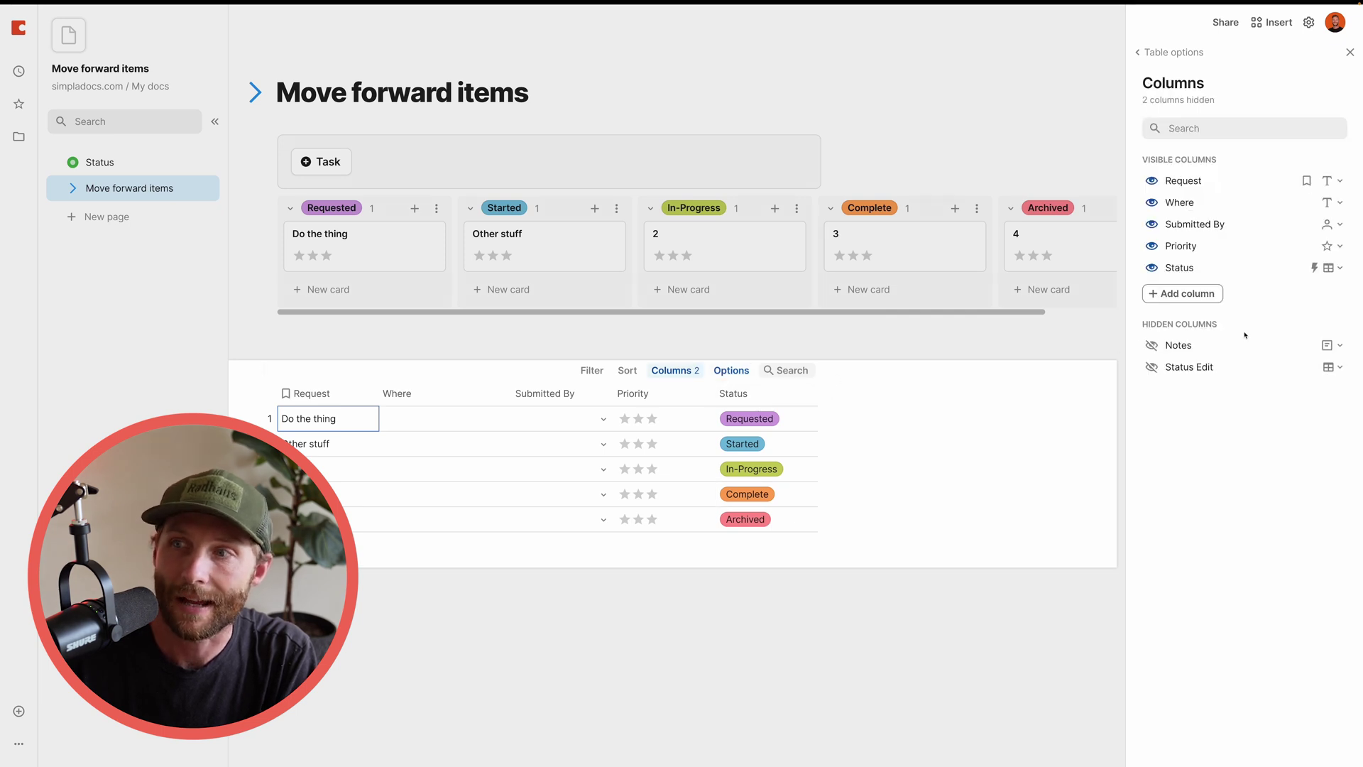
click(1151, 367)
click(934, 394)
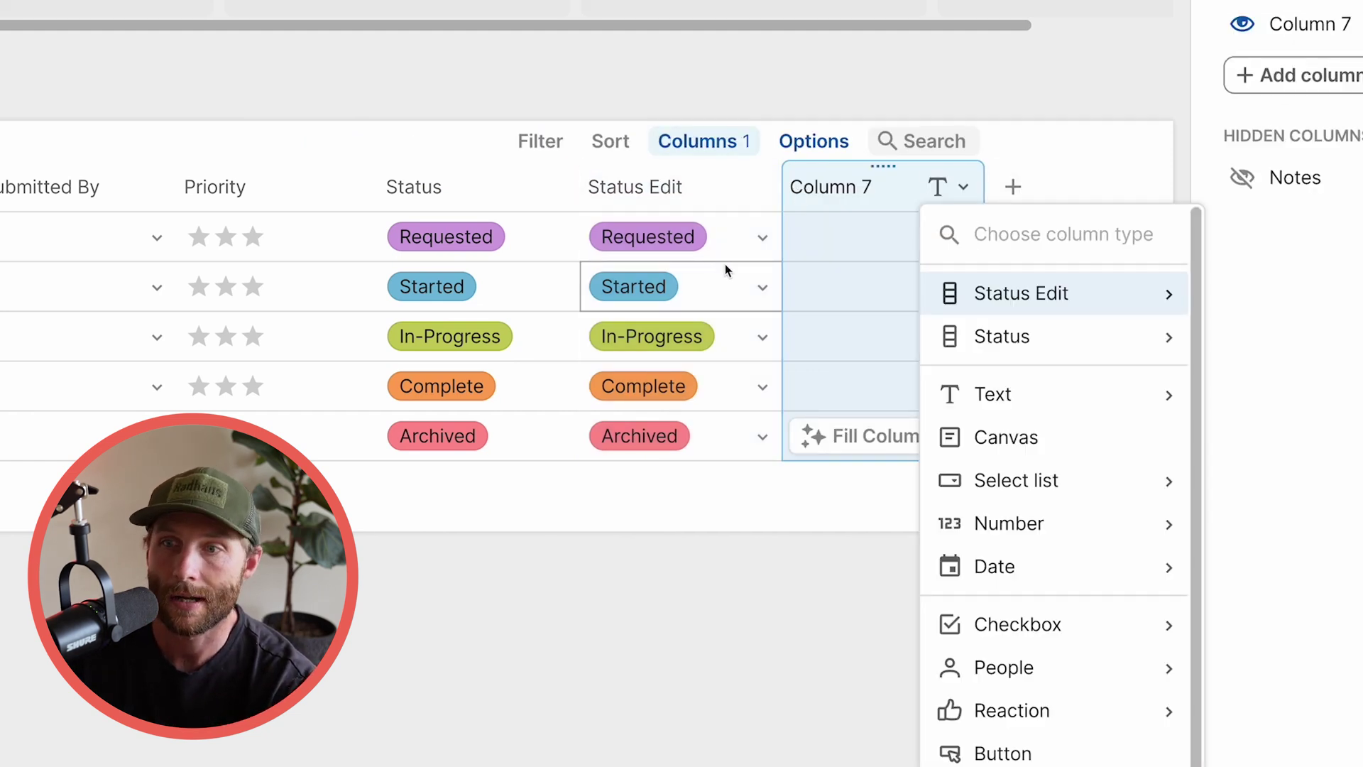
drag(719, 245, 727, 450)
Step: Rename Column 7 in the table view to 'Move Forward'
click(876, 186)
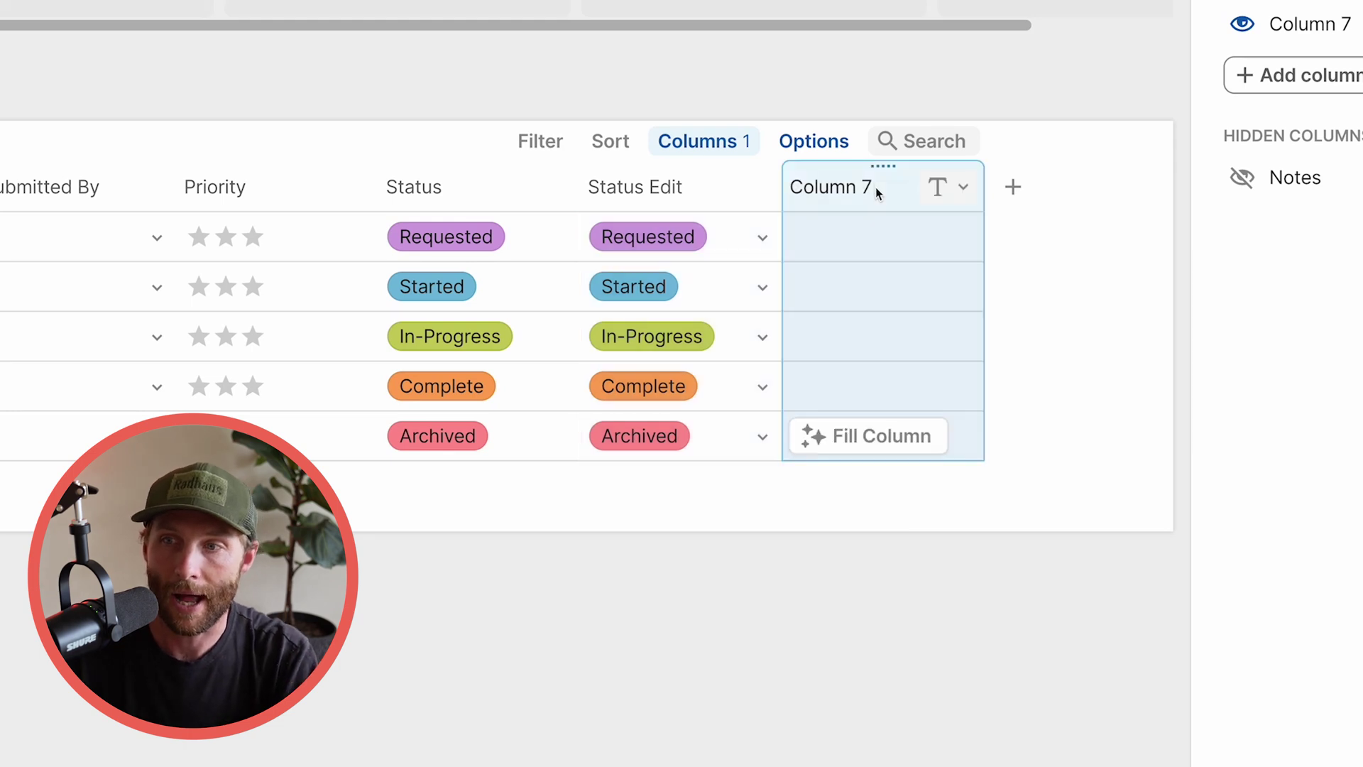
double_click(876, 199)
text(Move Forward)
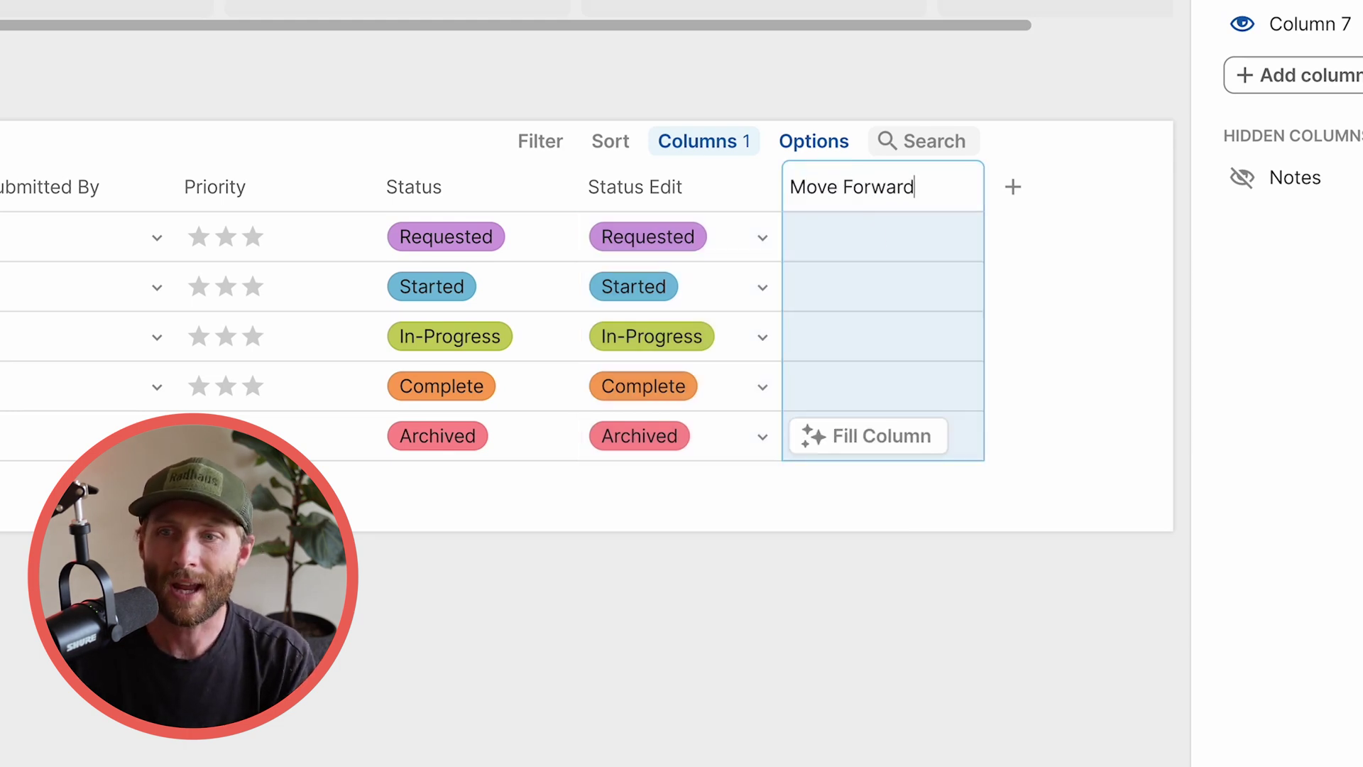
key(Return)
click(871, 257)
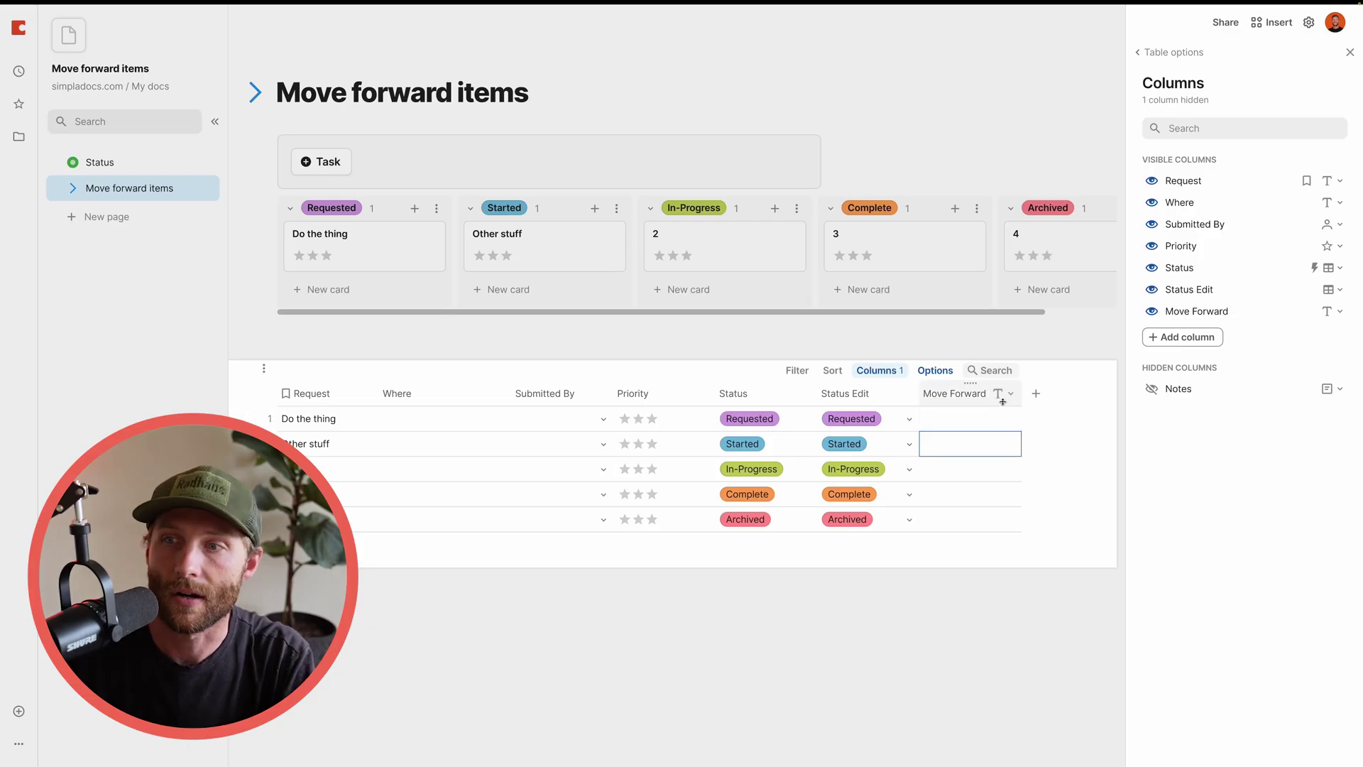
click(1001, 395)
Step: Make Move Forward a Modify rows button on DB Requests that updates Status Edit
mouse_move(1056, 419)
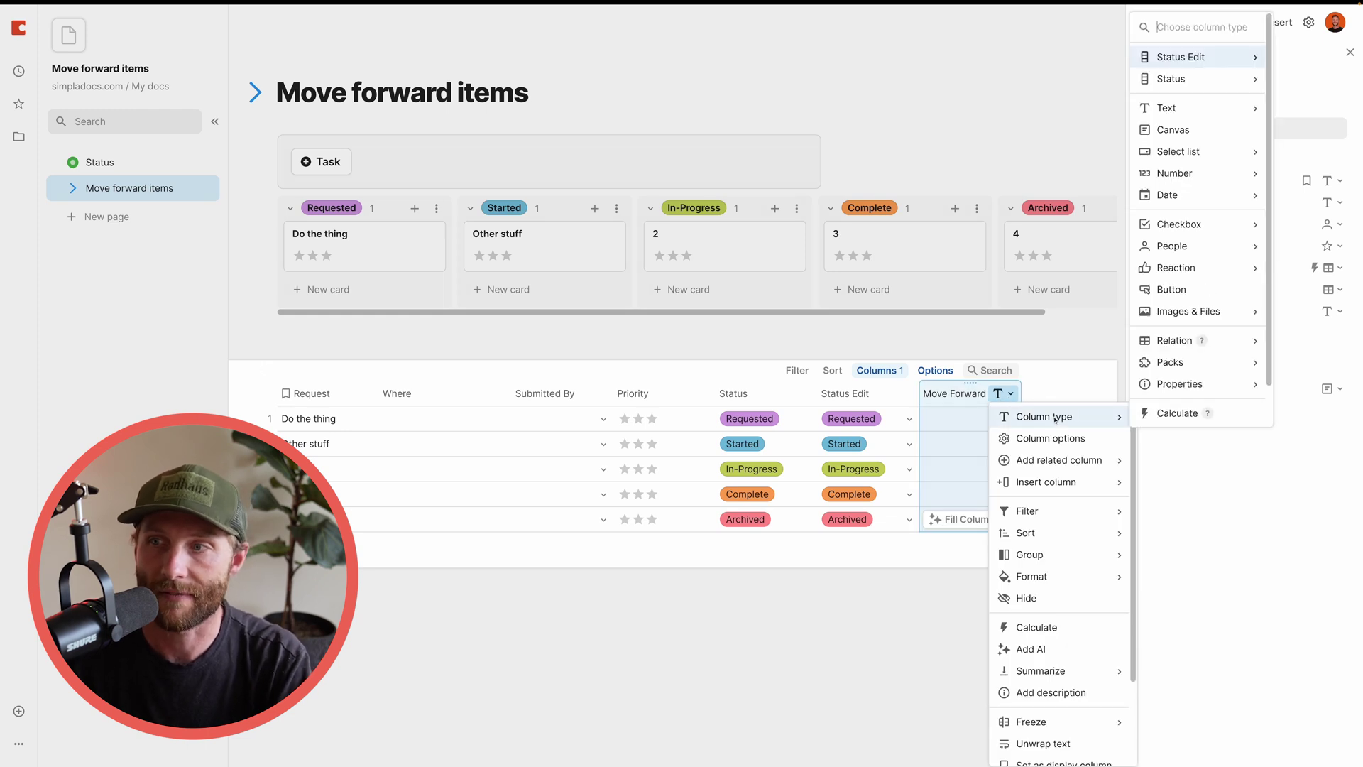
click(1169, 290)
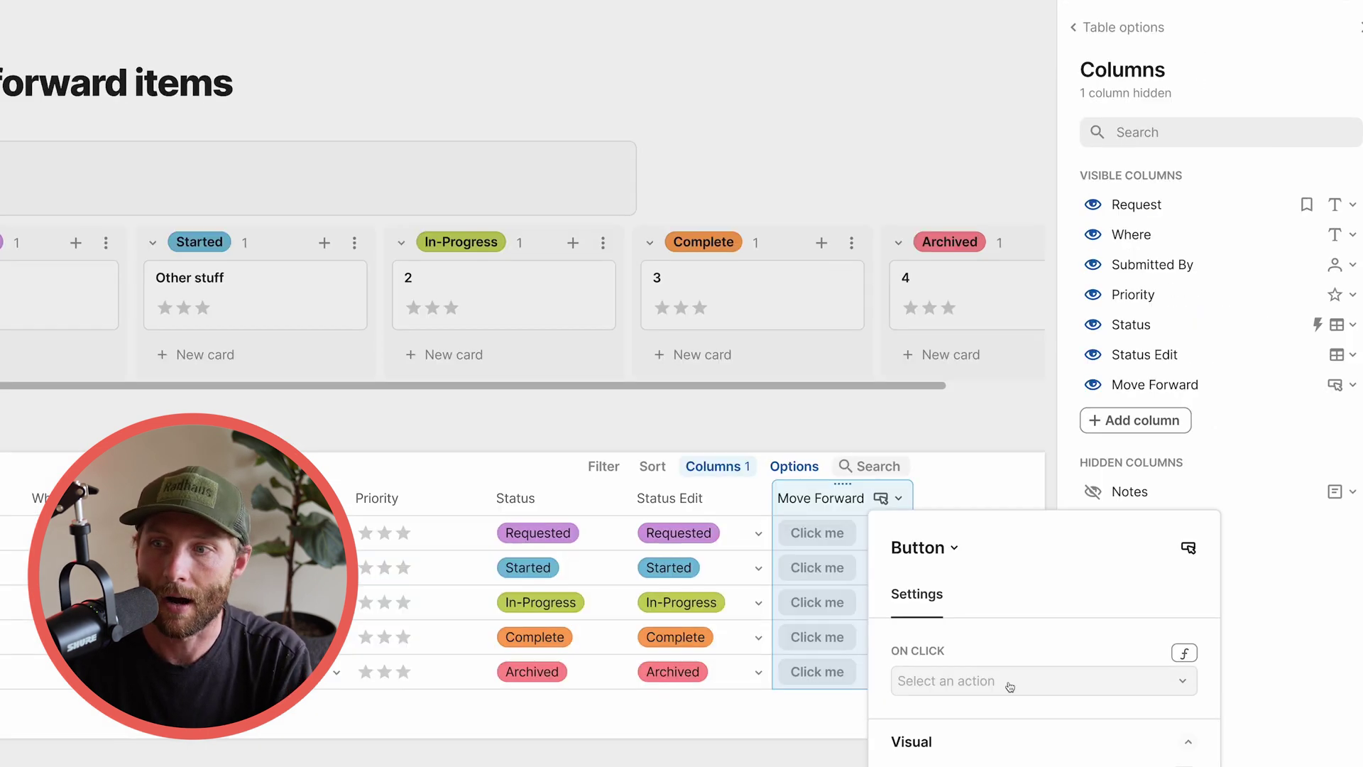
click(1086, 526)
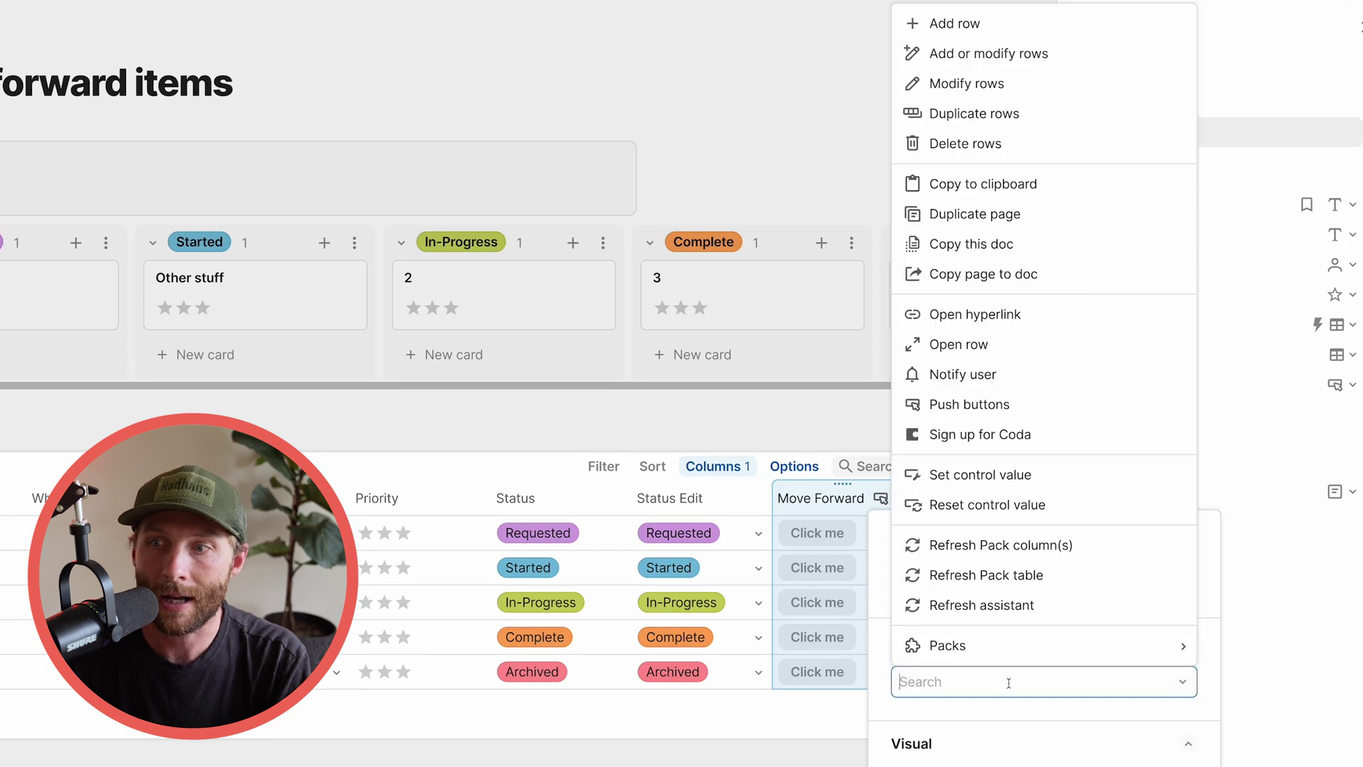
click(962, 93)
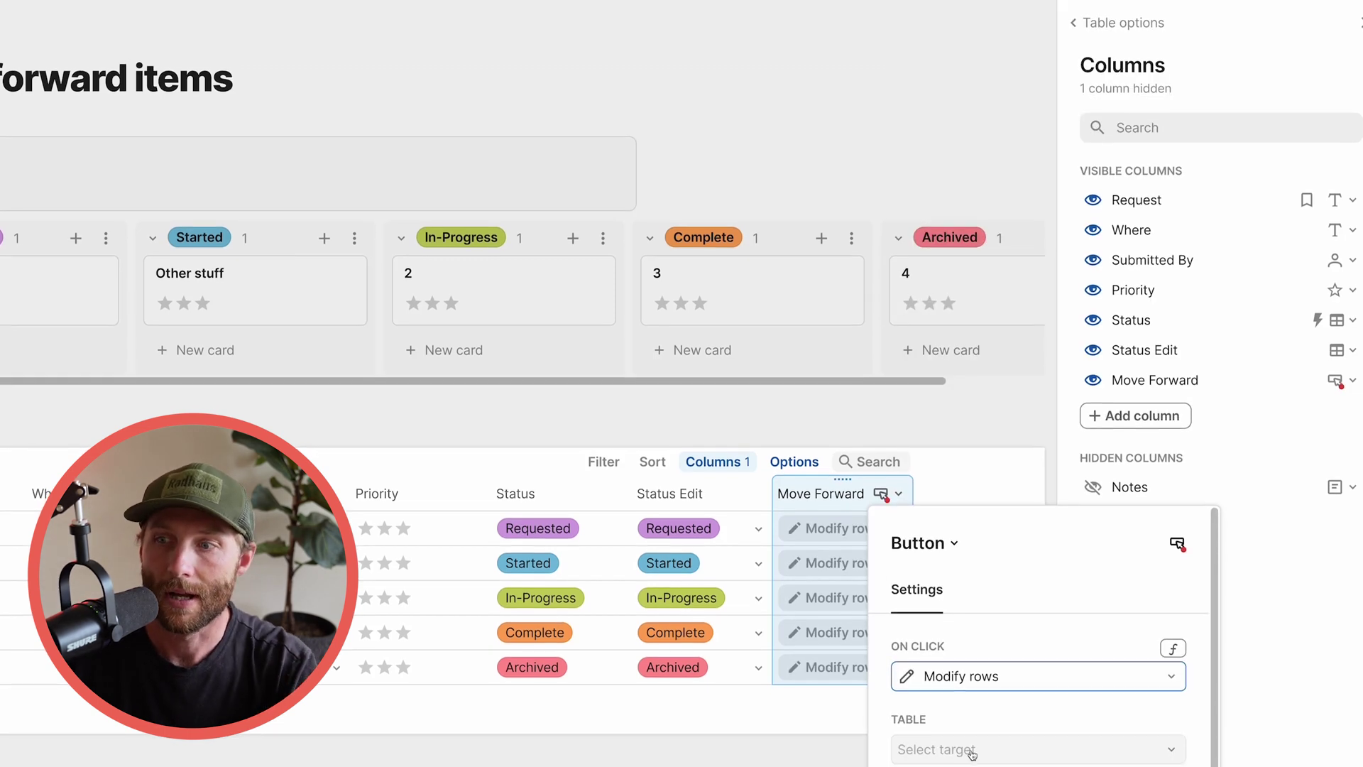
click(971, 728)
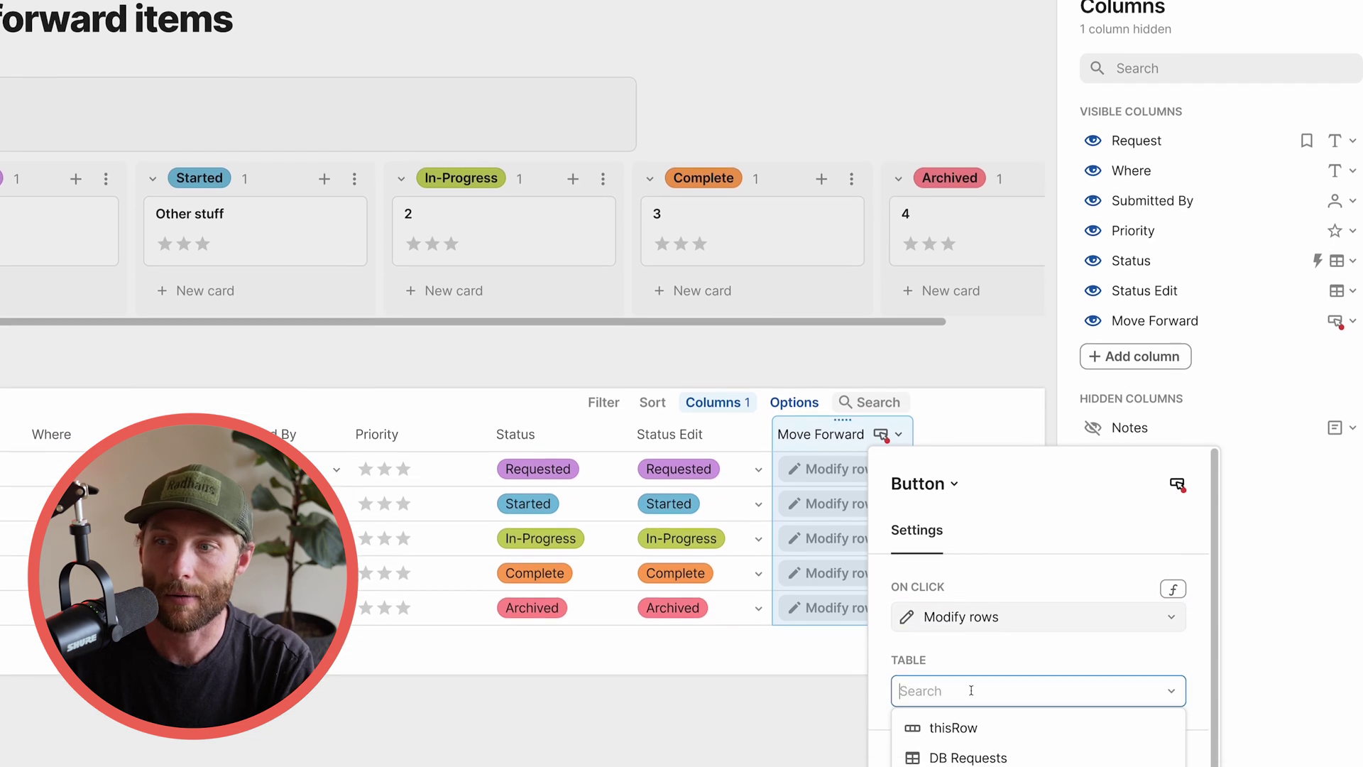
click(966, 714)
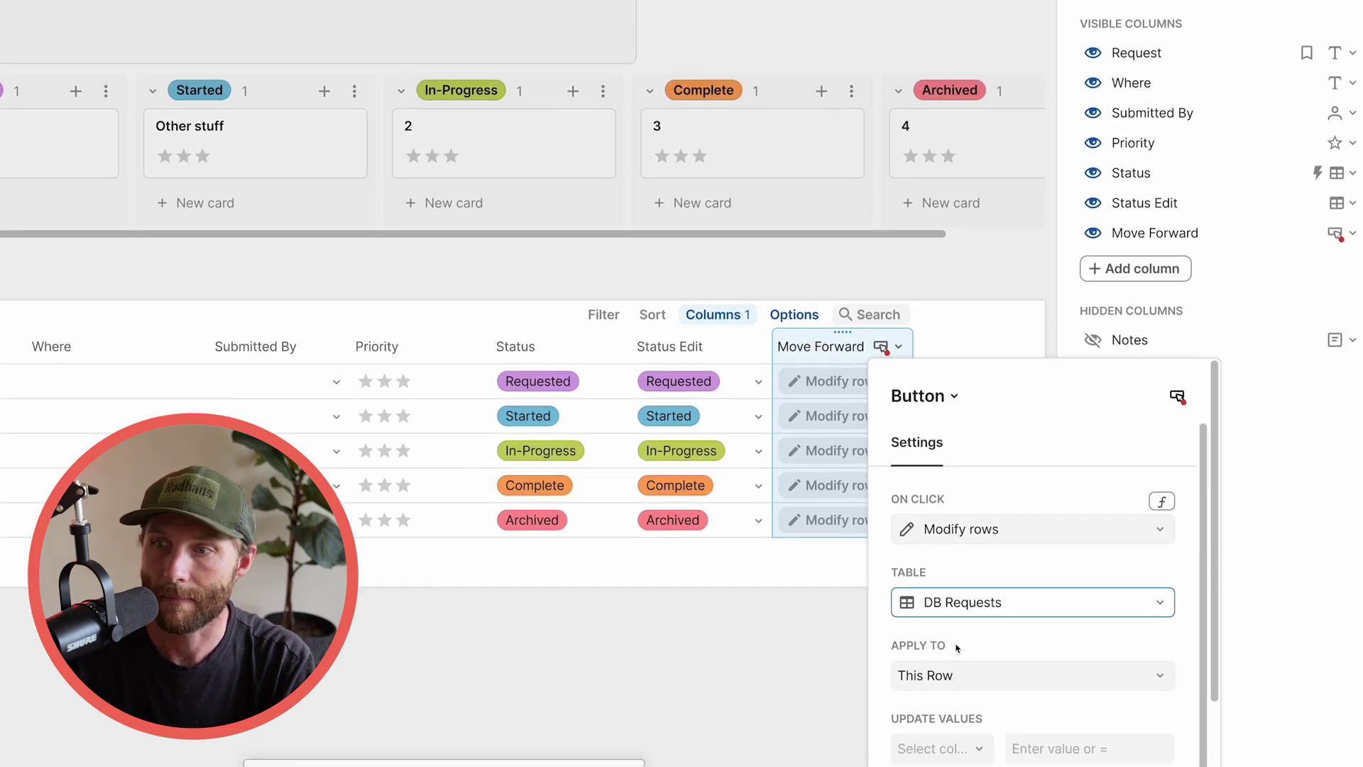
click(951, 711)
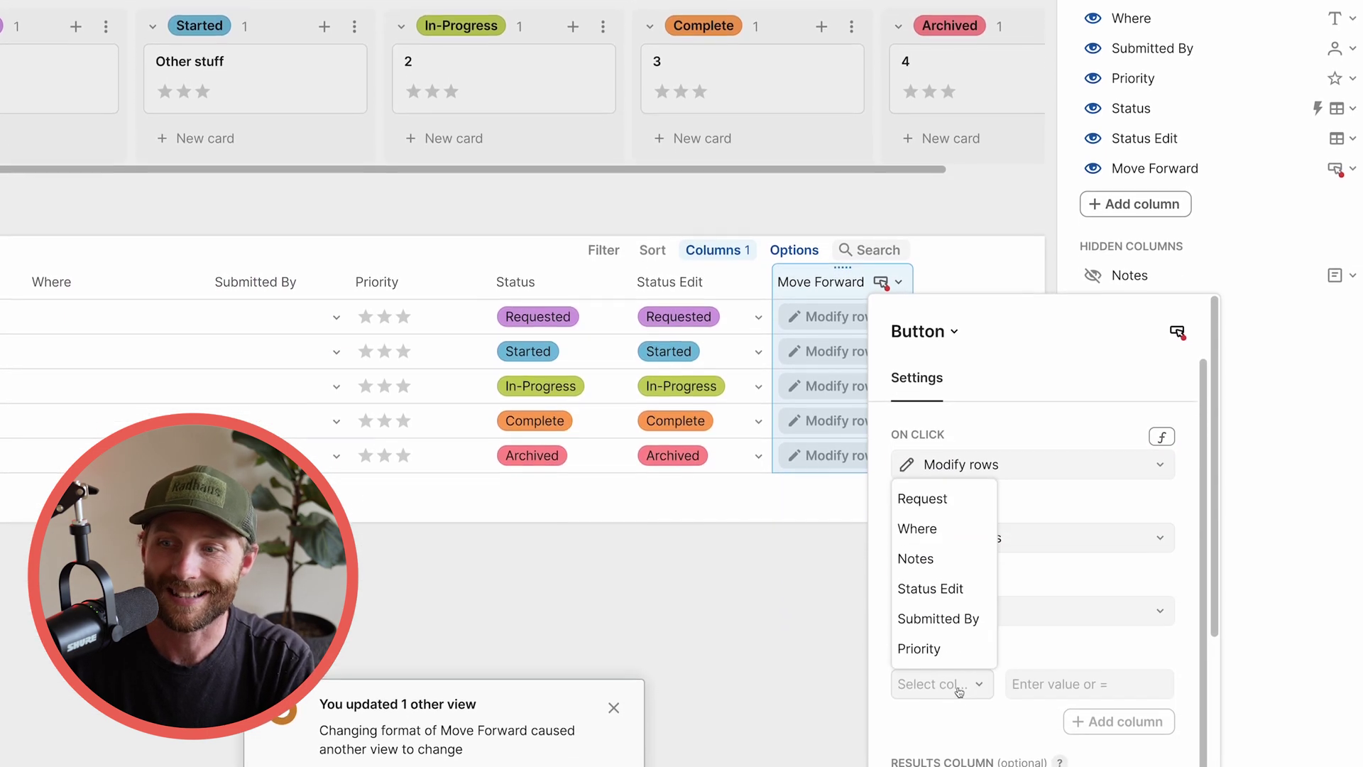
click(953, 582)
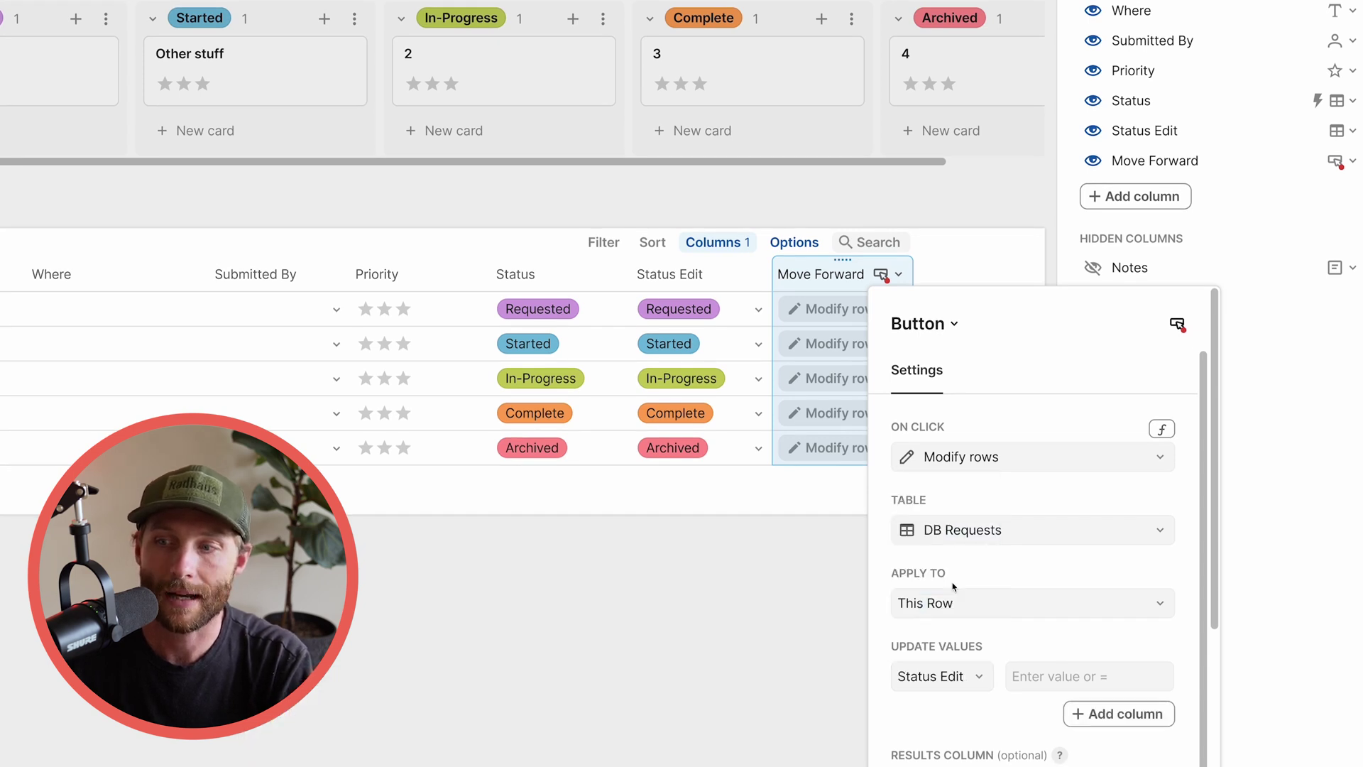
click(1079, 685)
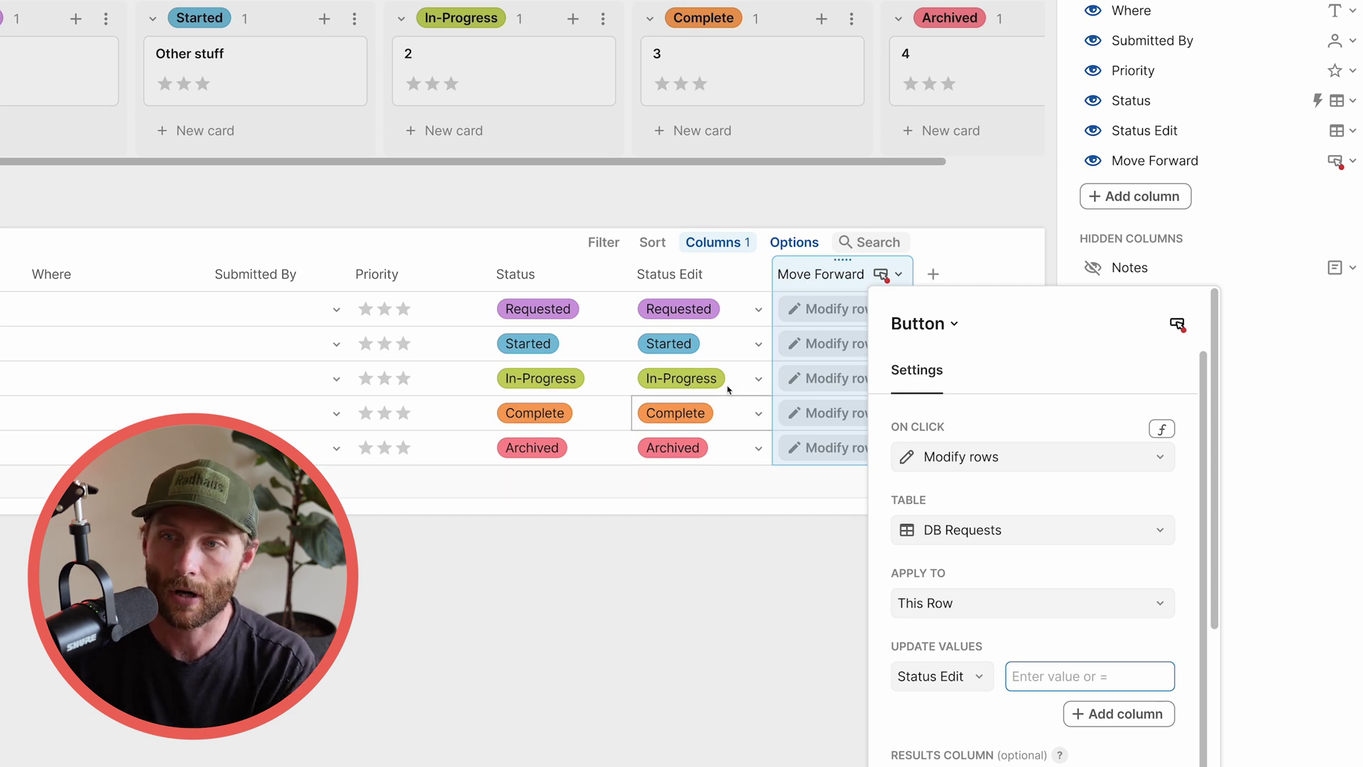
key(Escape)
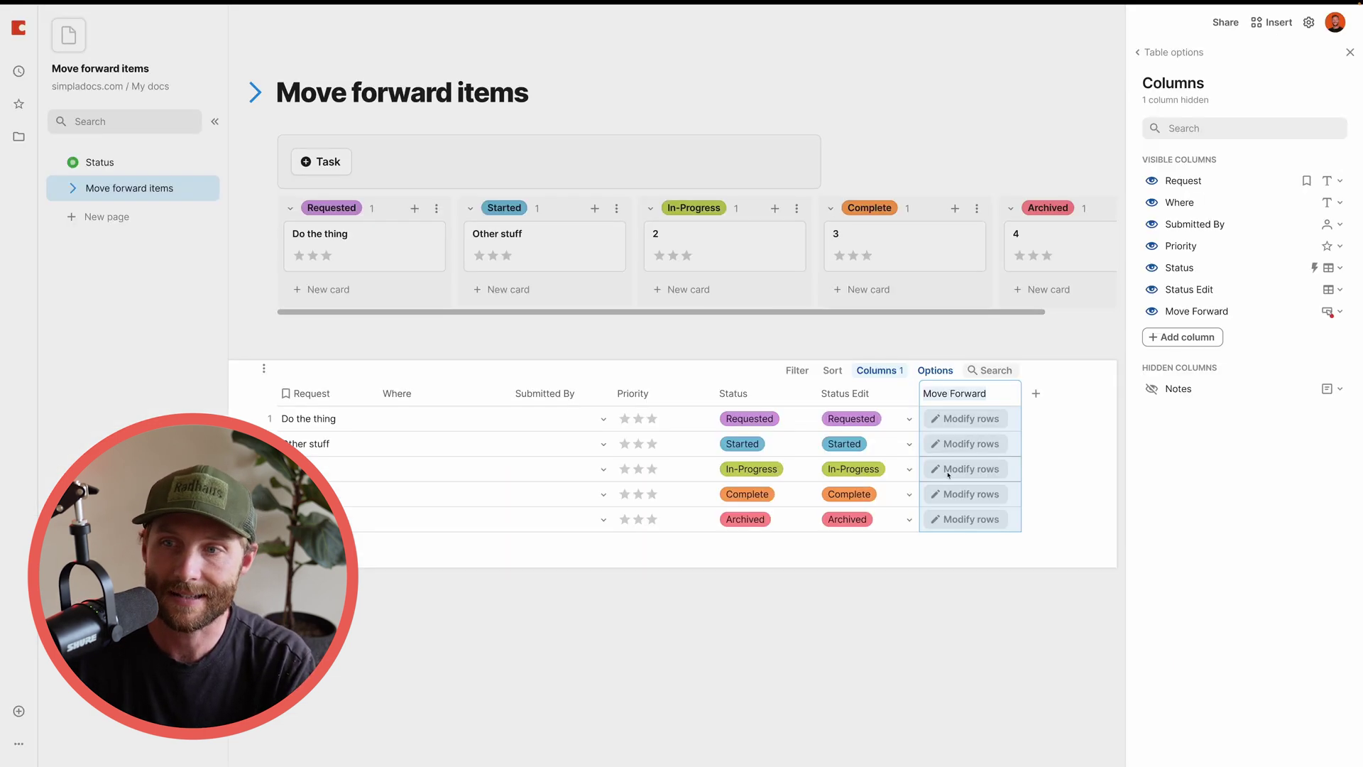
Step: On the Status page, rename the Status table's Column 2 to Step
click(873, 401)
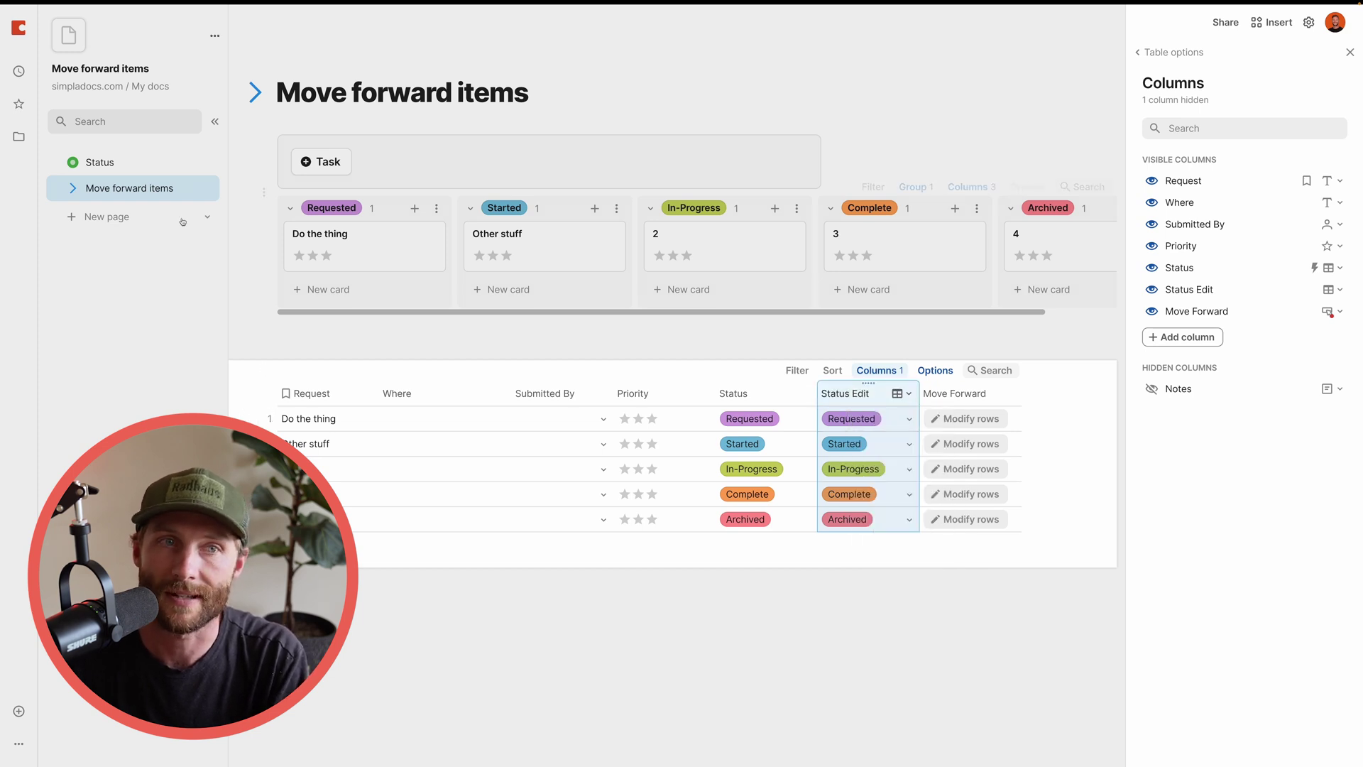
click(99, 163)
click(542, 207)
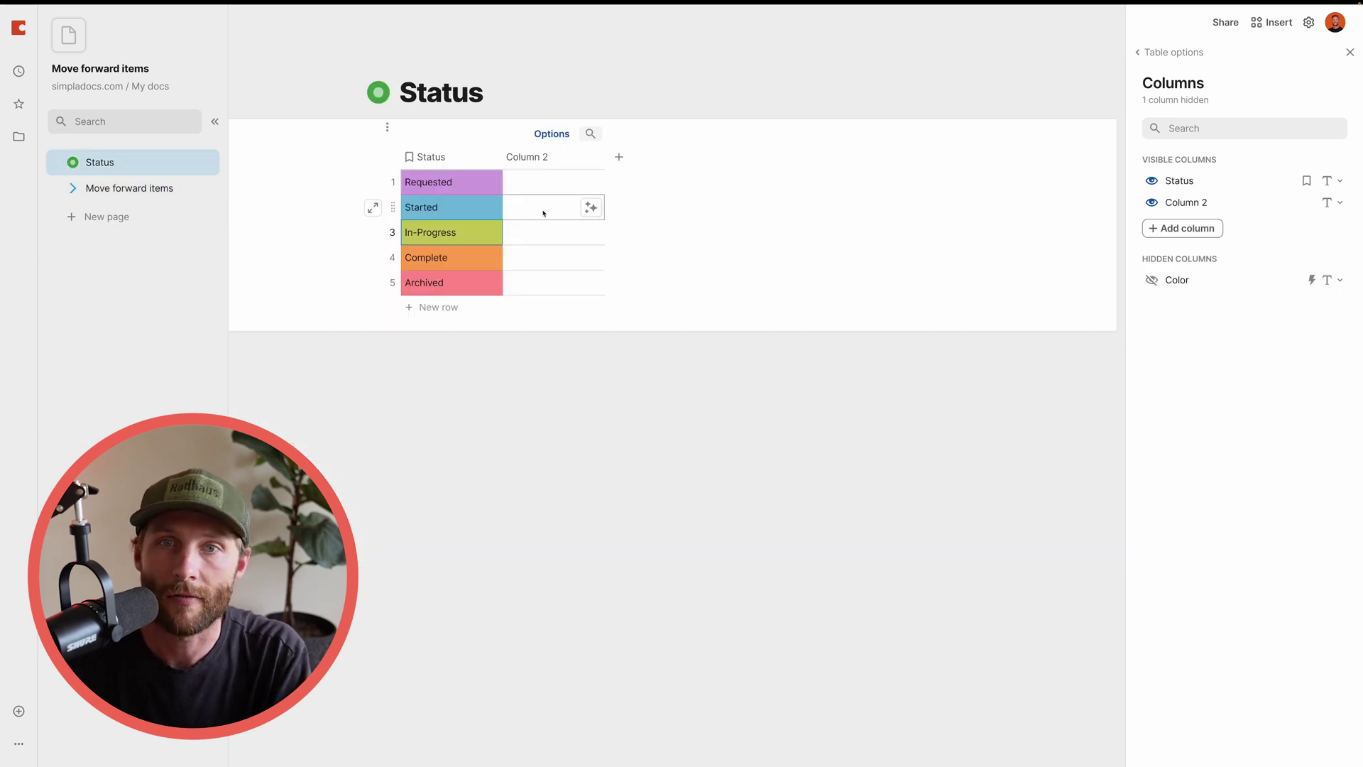
drag(456, 193, 462, 274)
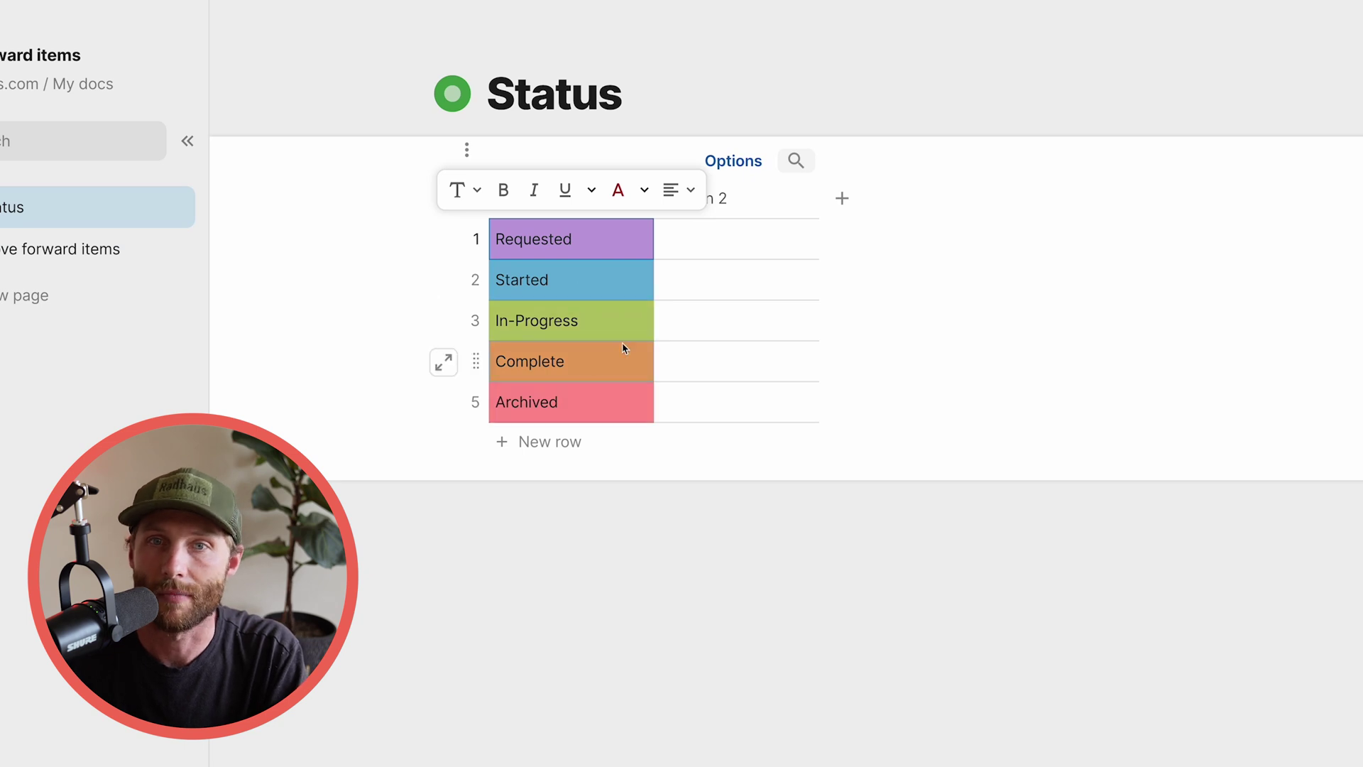
click(663, 320)
click(712, 282)
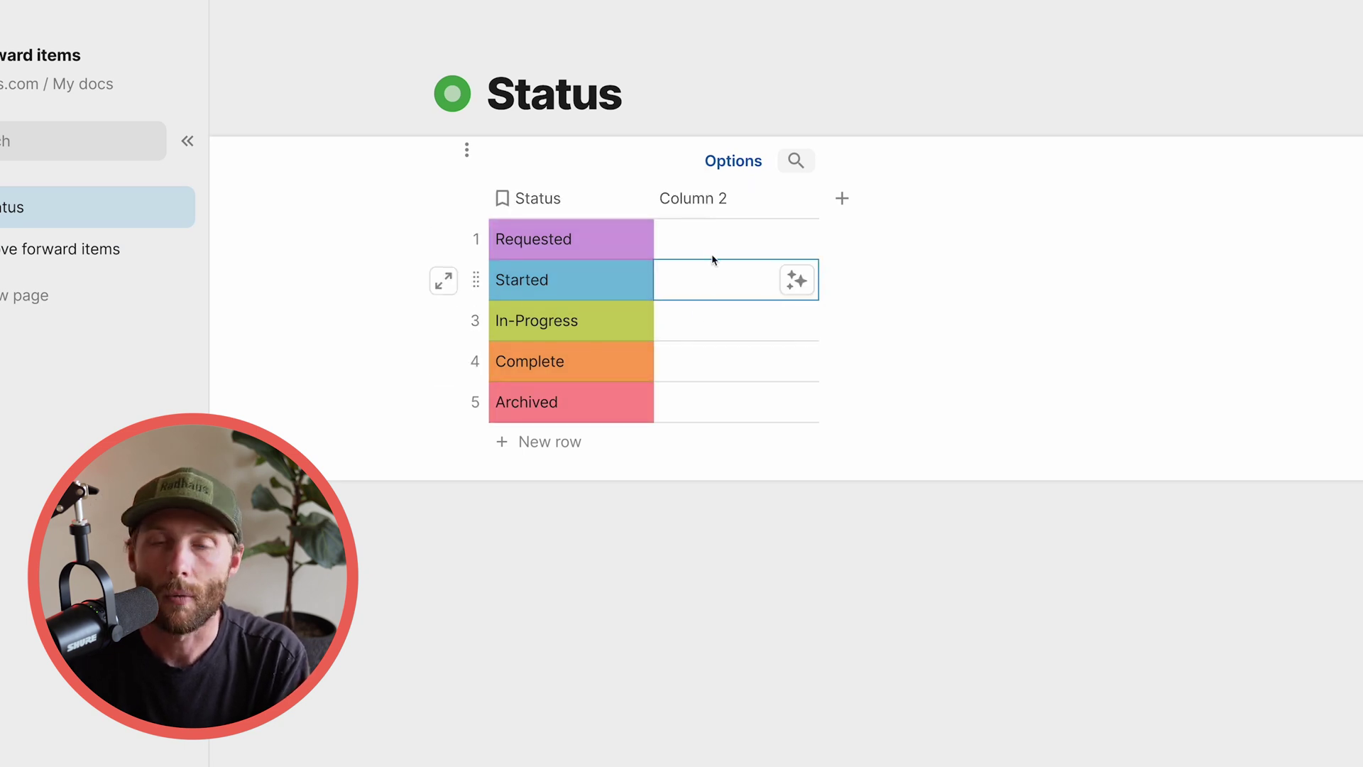
click(694, 201)
text(Step)
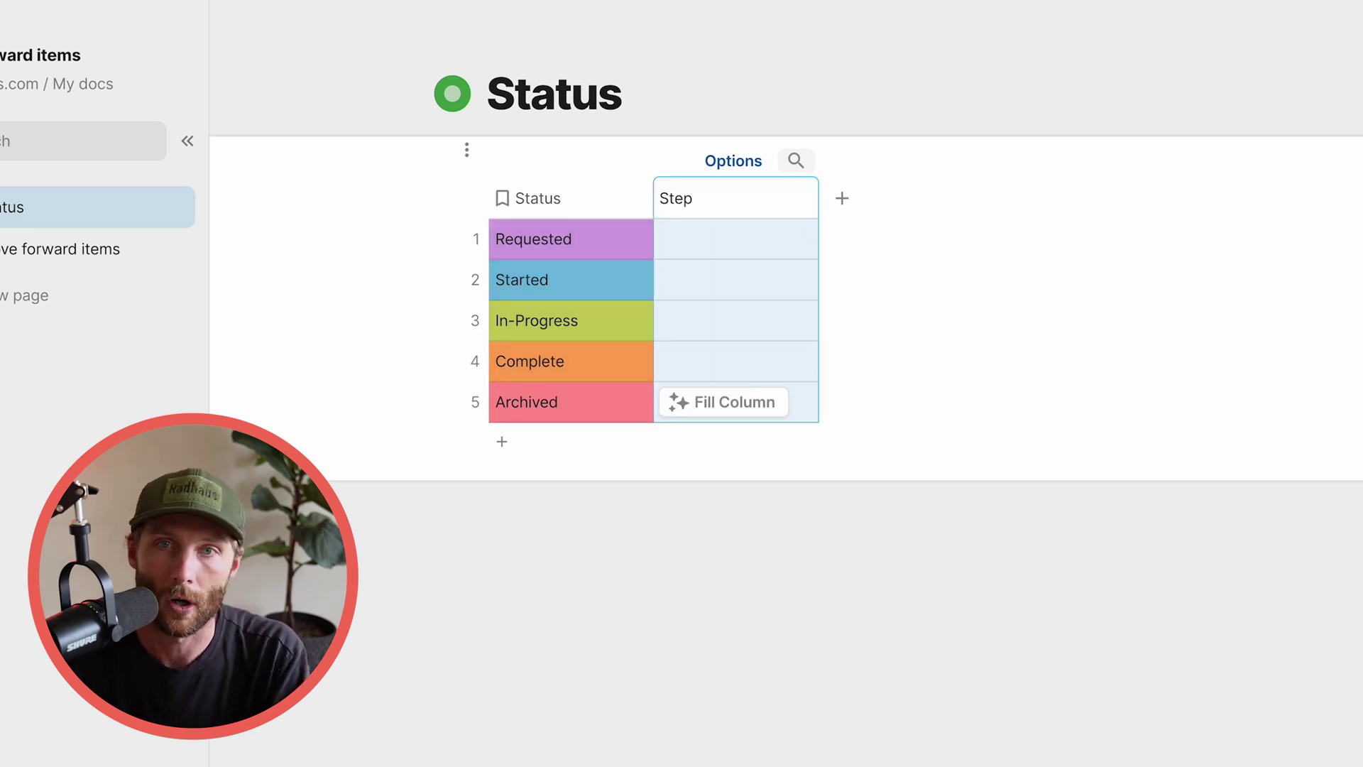
text( / Order)
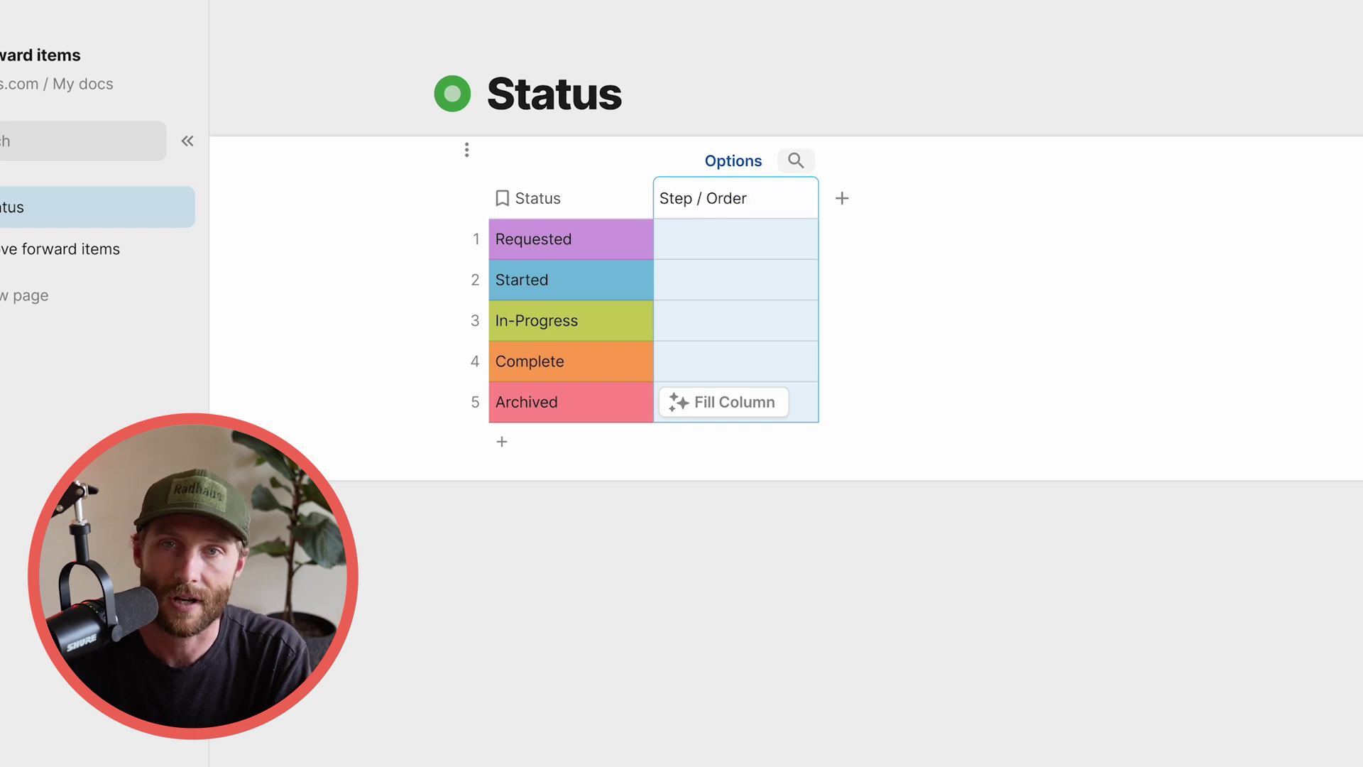
key(BackSpace)
key(BackSpace)
key(BackSpace)
key(BackSpace)
key(BackSpace)
key(BackSpace)
key(BackSpace)
key(BackSpace)
Step: Number the Step column 1 through 5, from Requested down to Archived
click(701, 234)
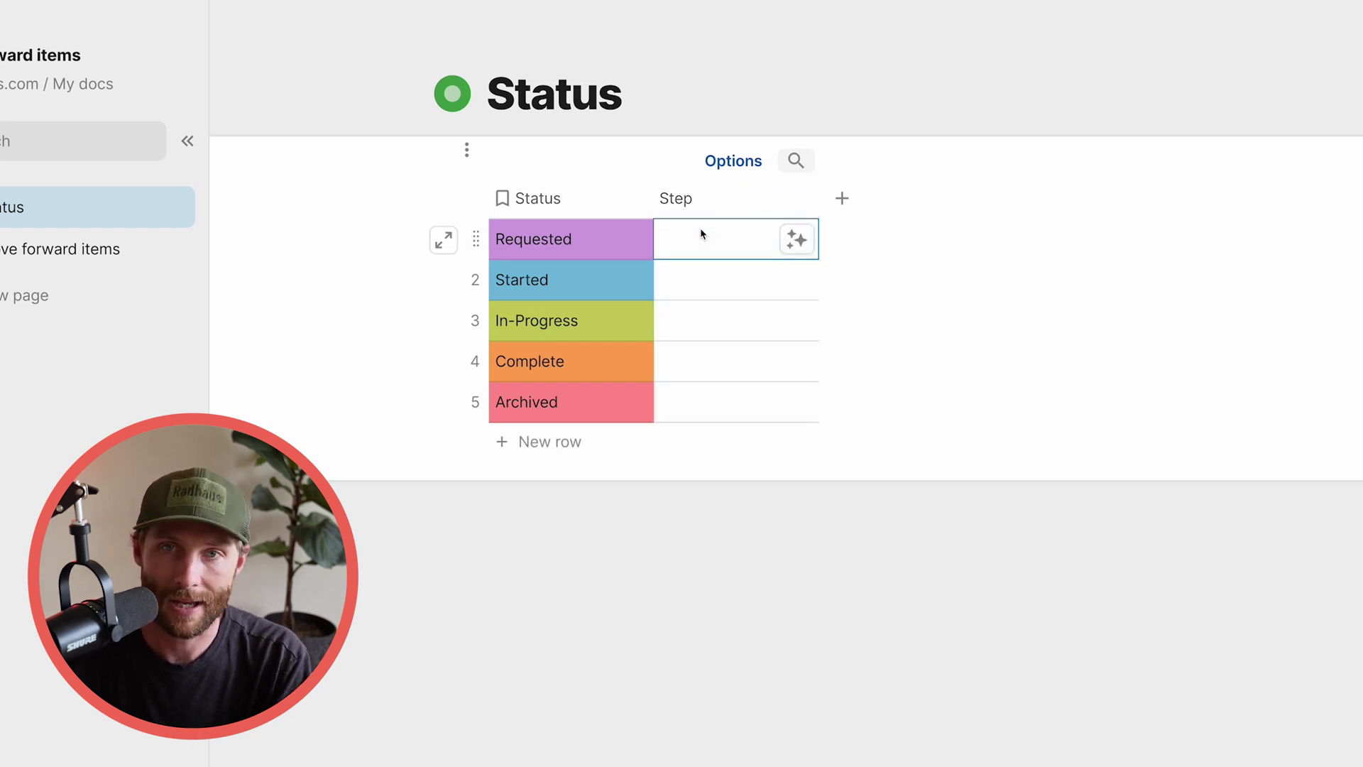
text(1)
key(Return)
text(2)
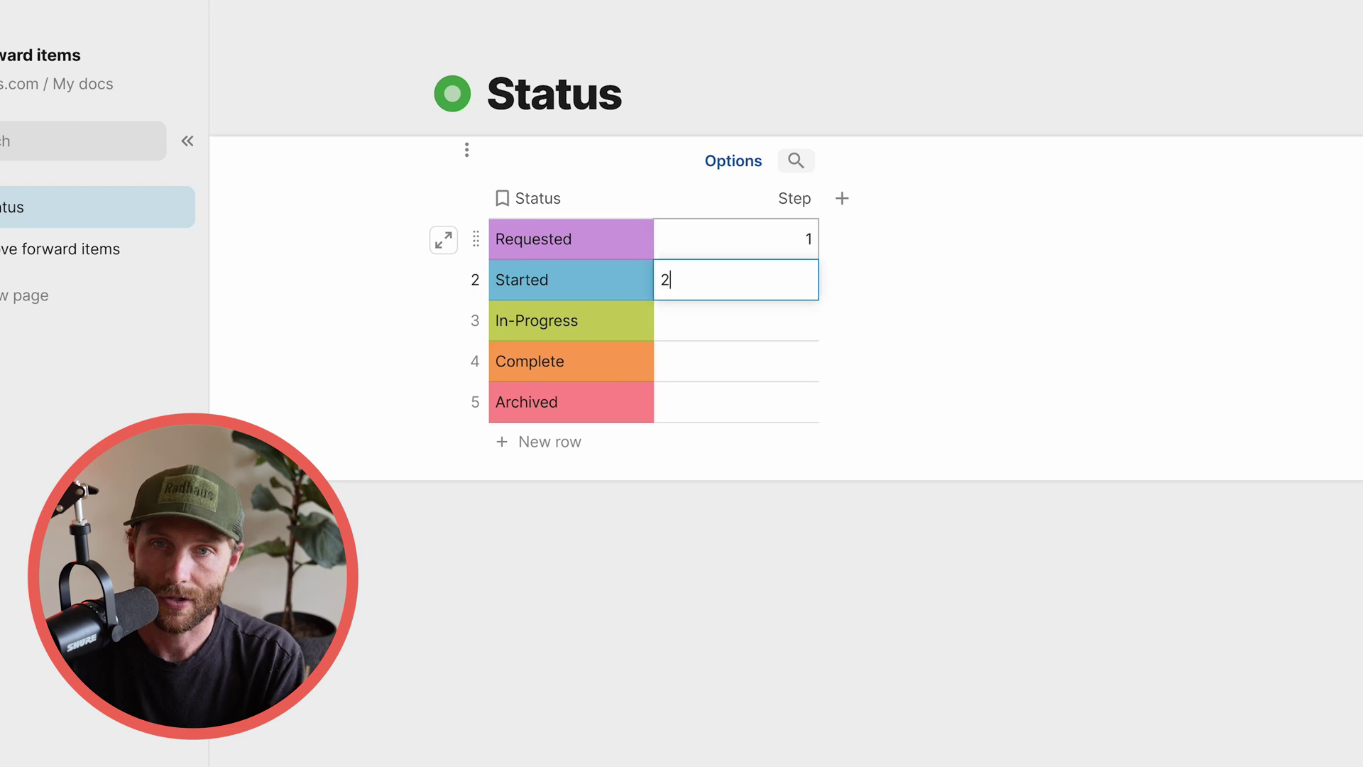
key(Return)
text(3)
key(Return)
text(4)
key(Return)
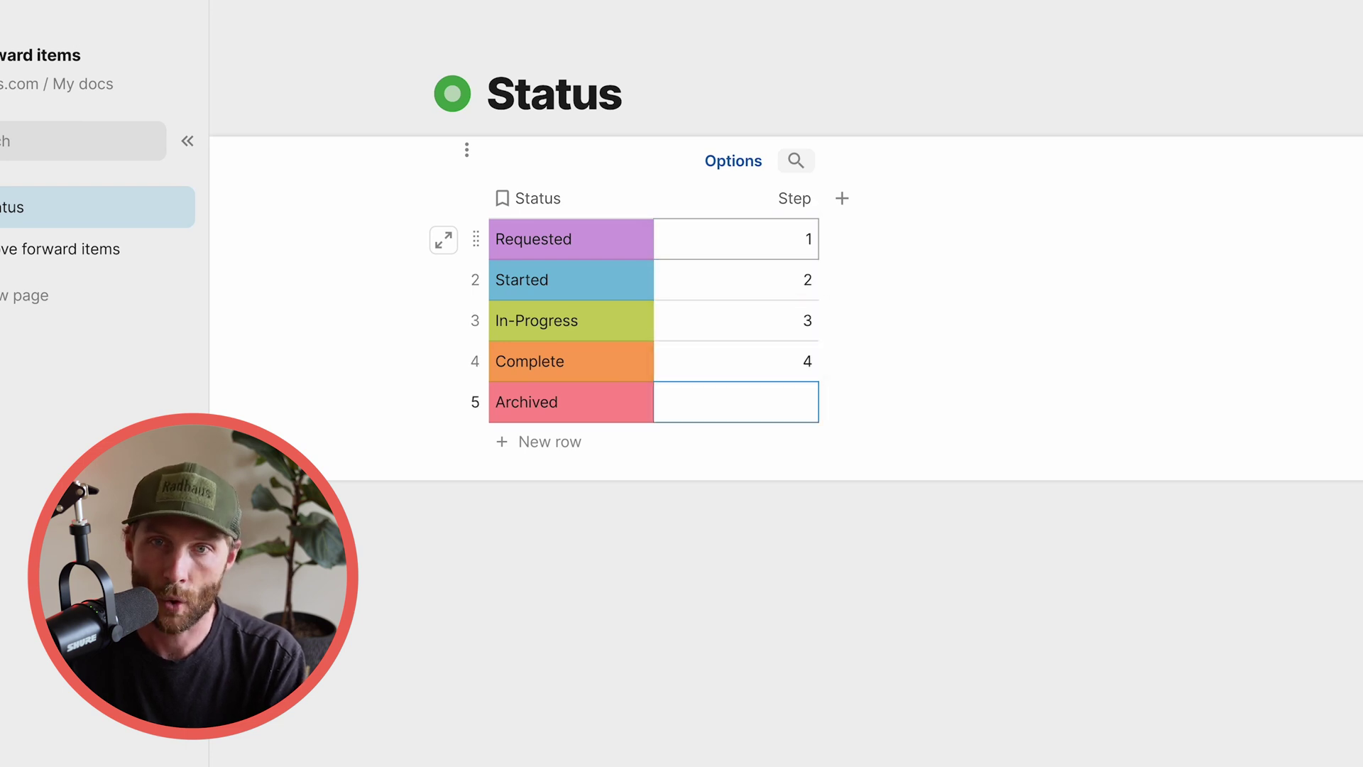
text(5)
click(696, 253)
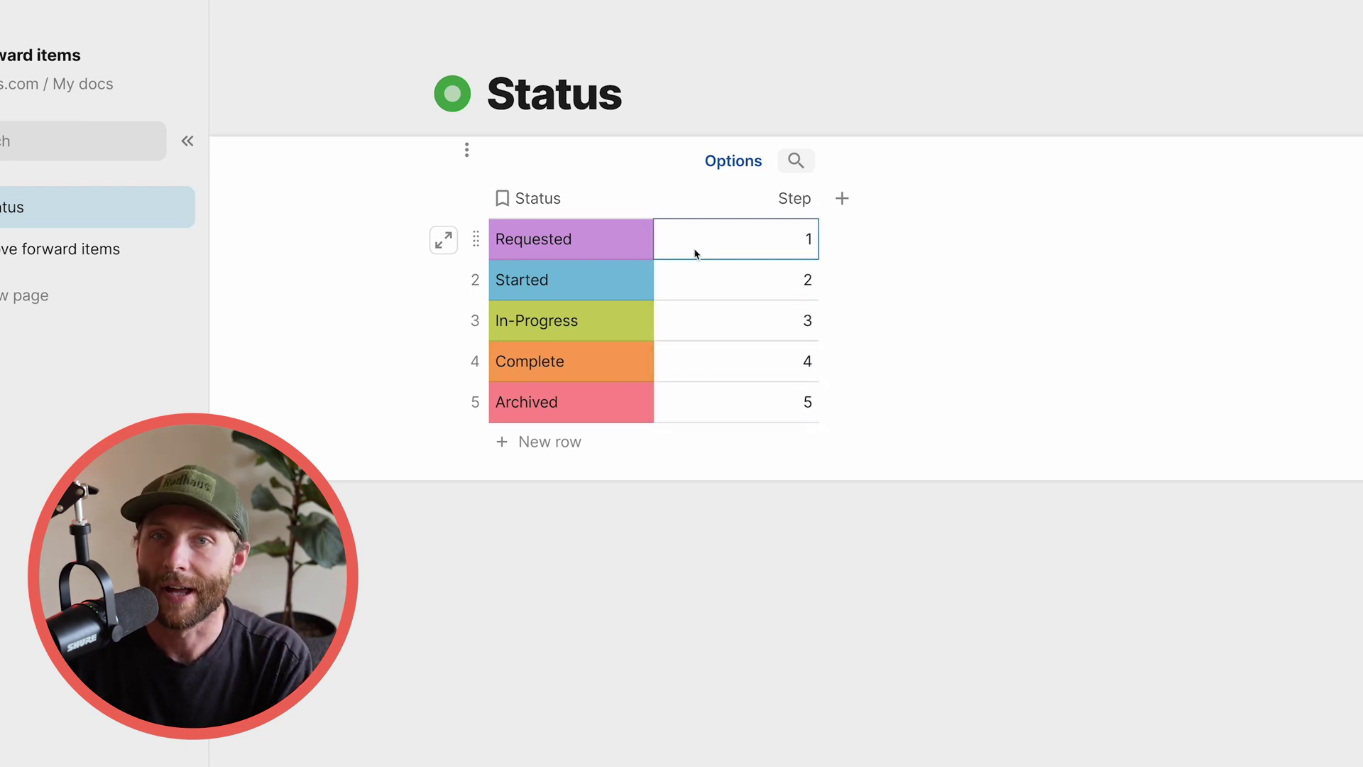
drag(695, 253, 697, 410)
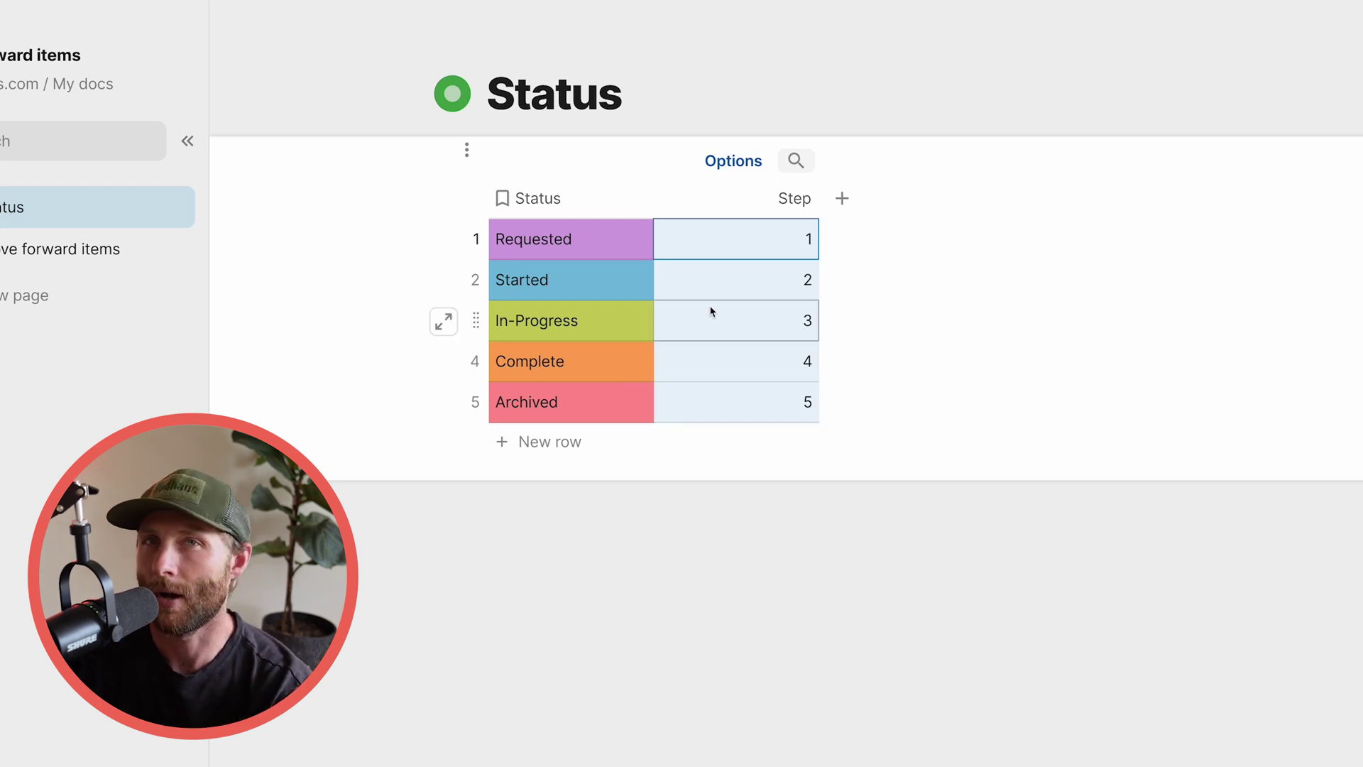
click(754, 295)
drag(753, 295, 784, 336)
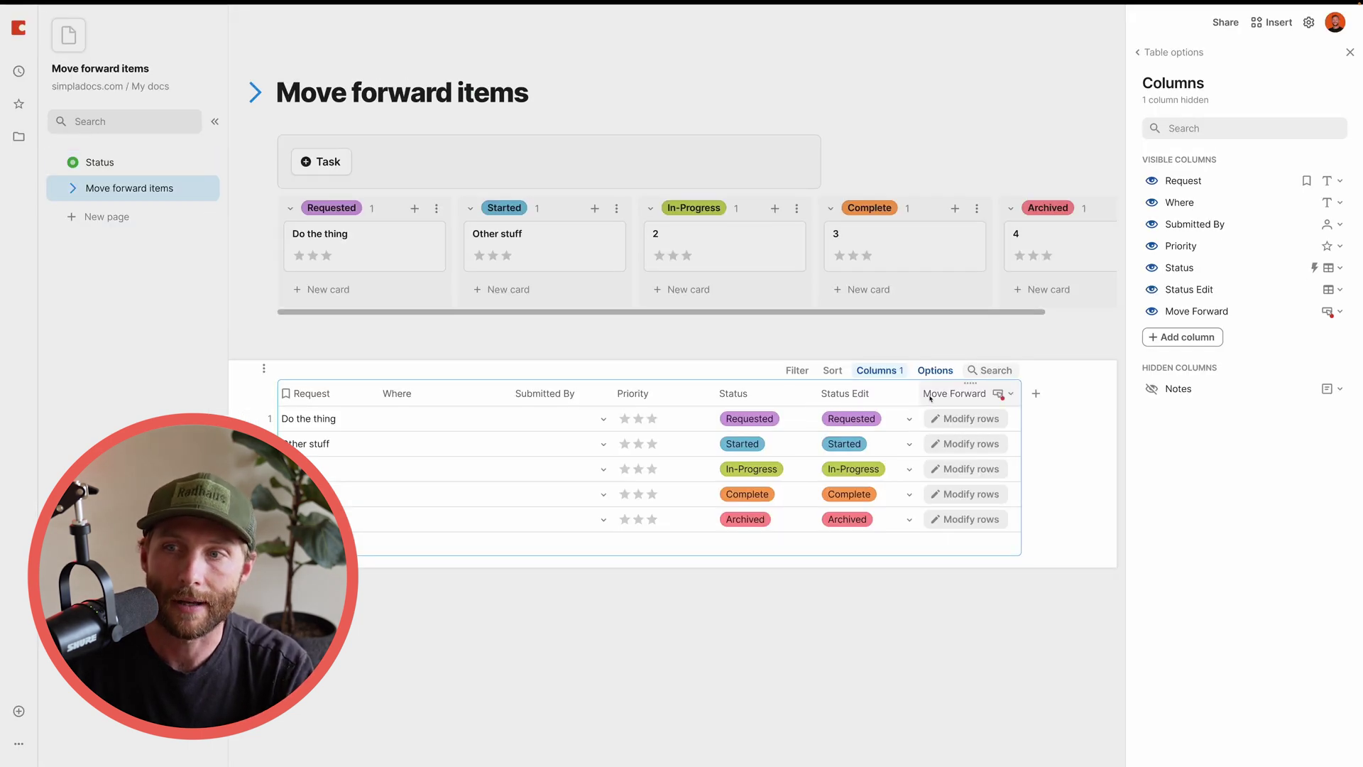
Step: Turn the button's Status Edit value into a formula in the larger formula editor
click(930, 394)
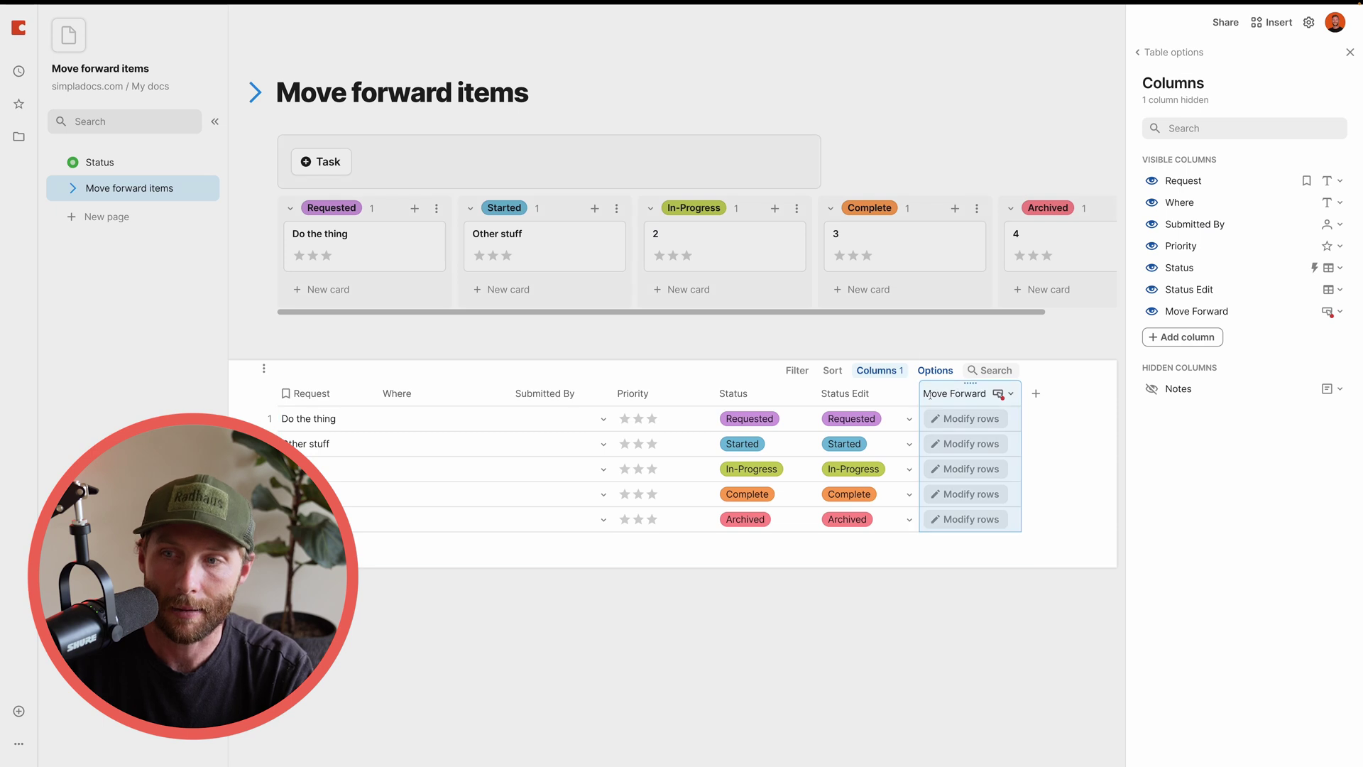
click(928, 397)
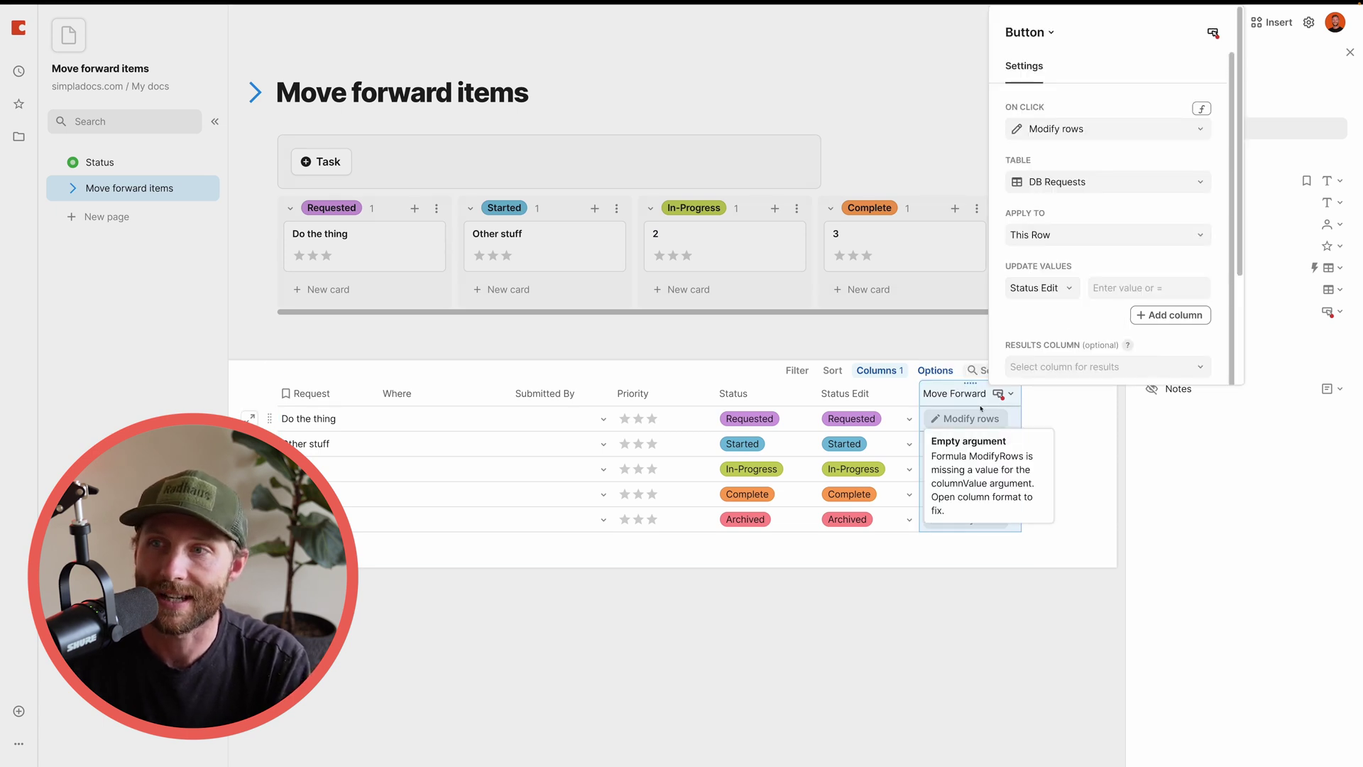
click(1117, 289)
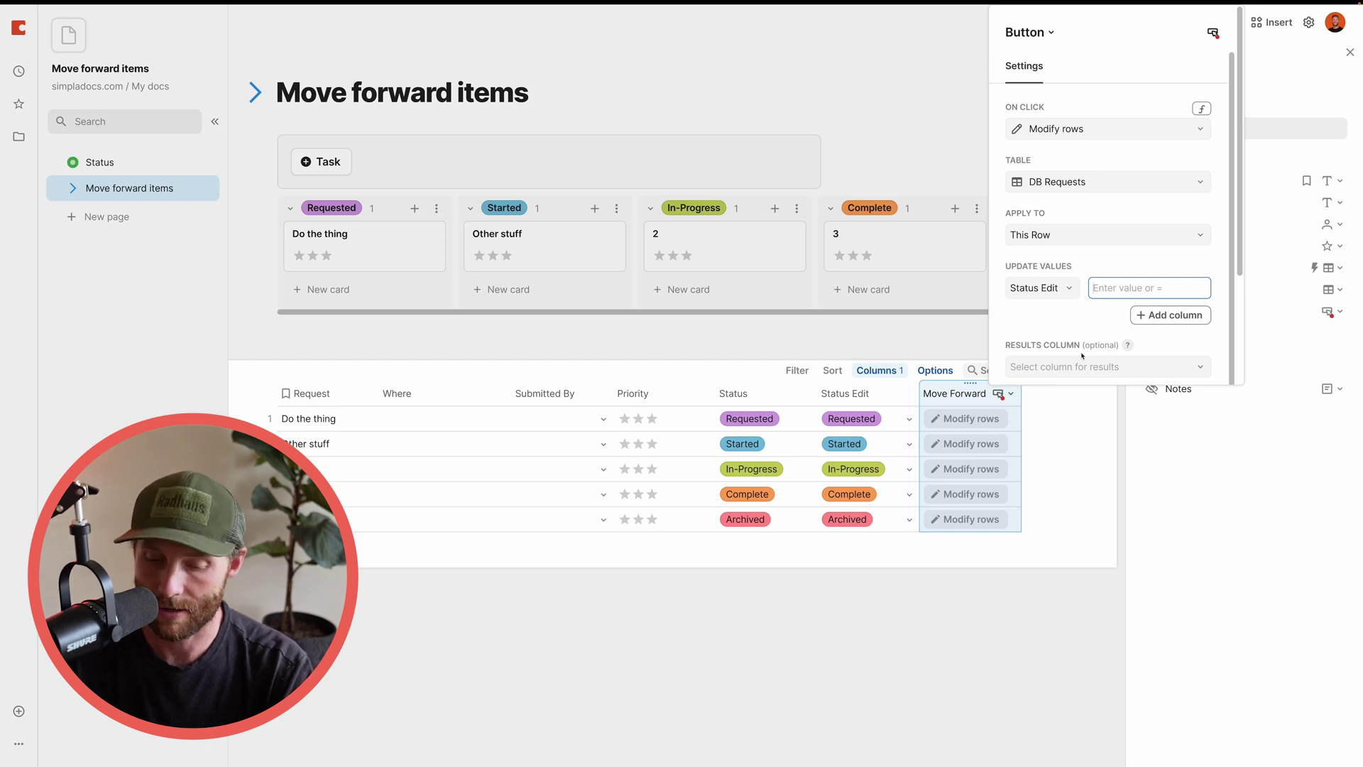
key(equal)
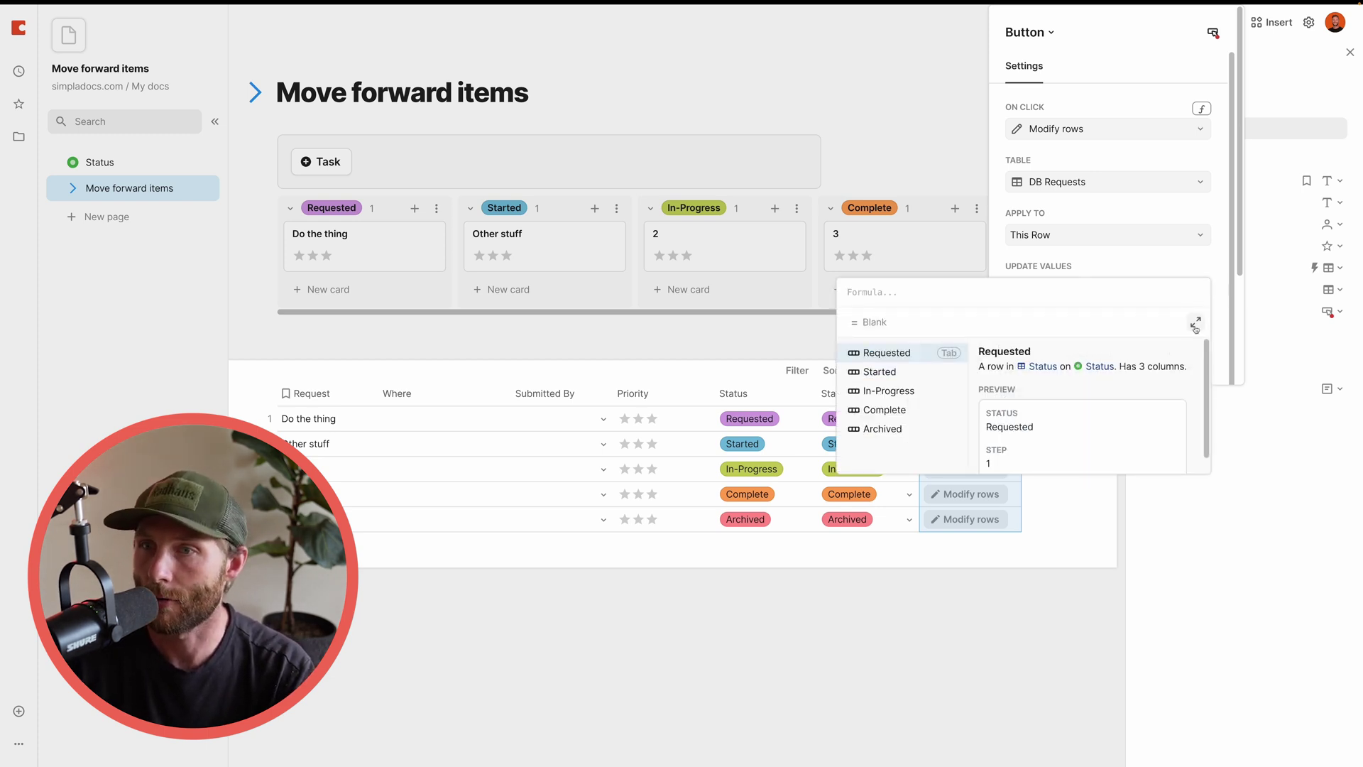
click(1196, 324)
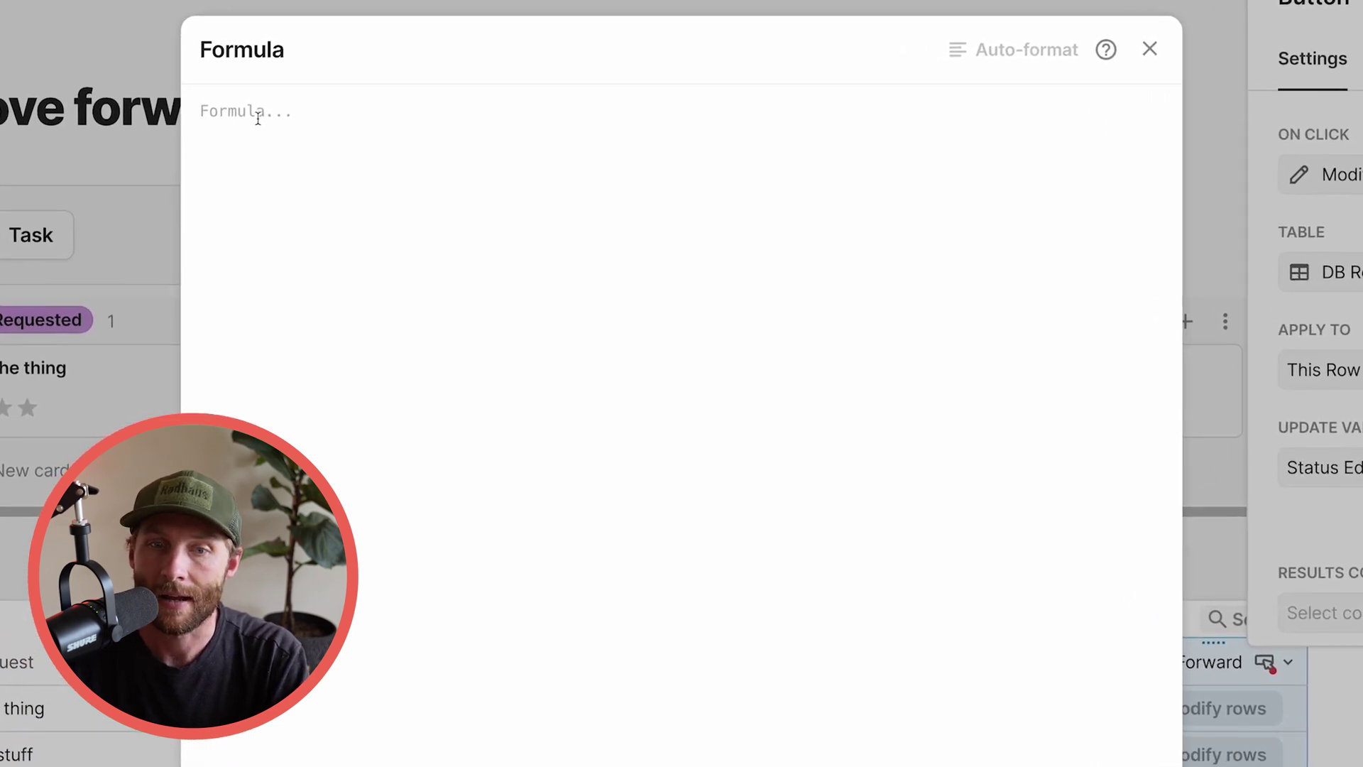
Step: Begin the formula with thisRow.Status Edit.Step.WithName(current step, Status…)
text(thisrow.started)
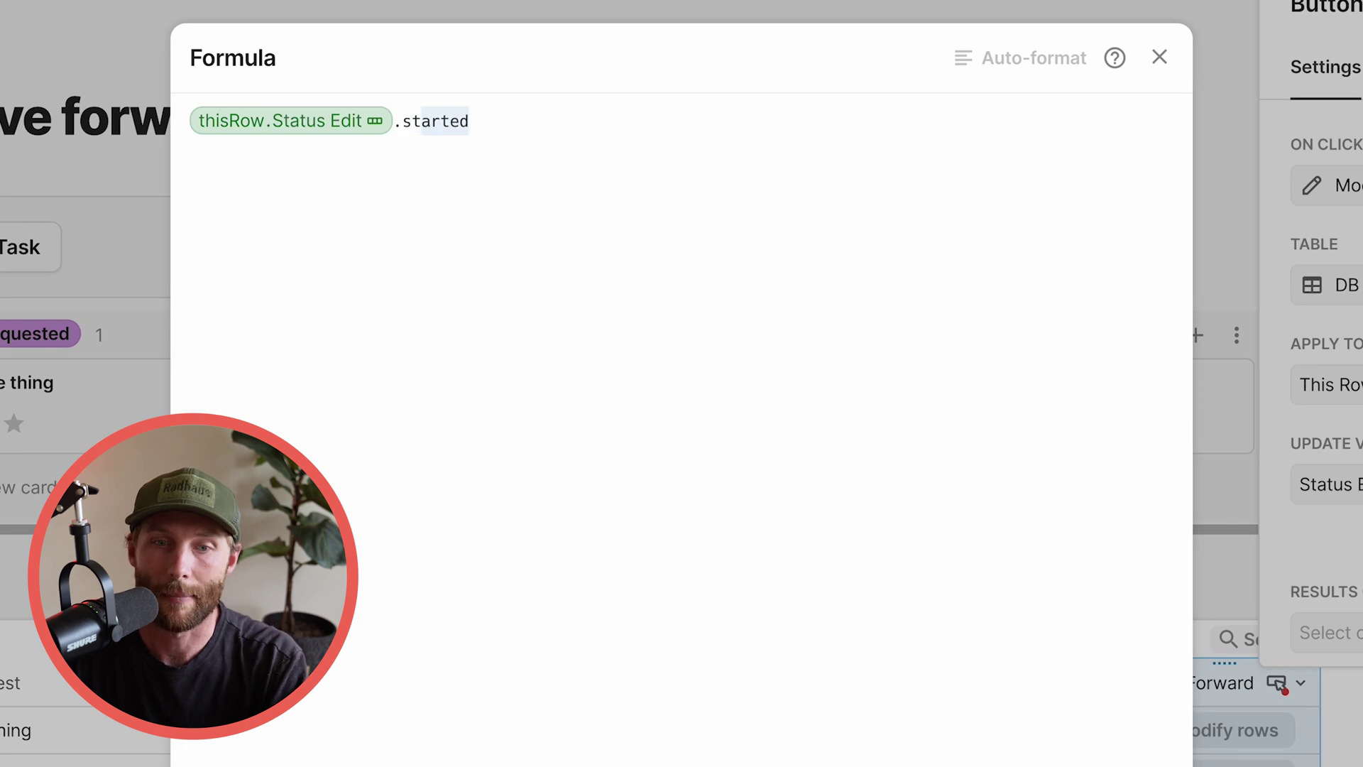
key(Return)
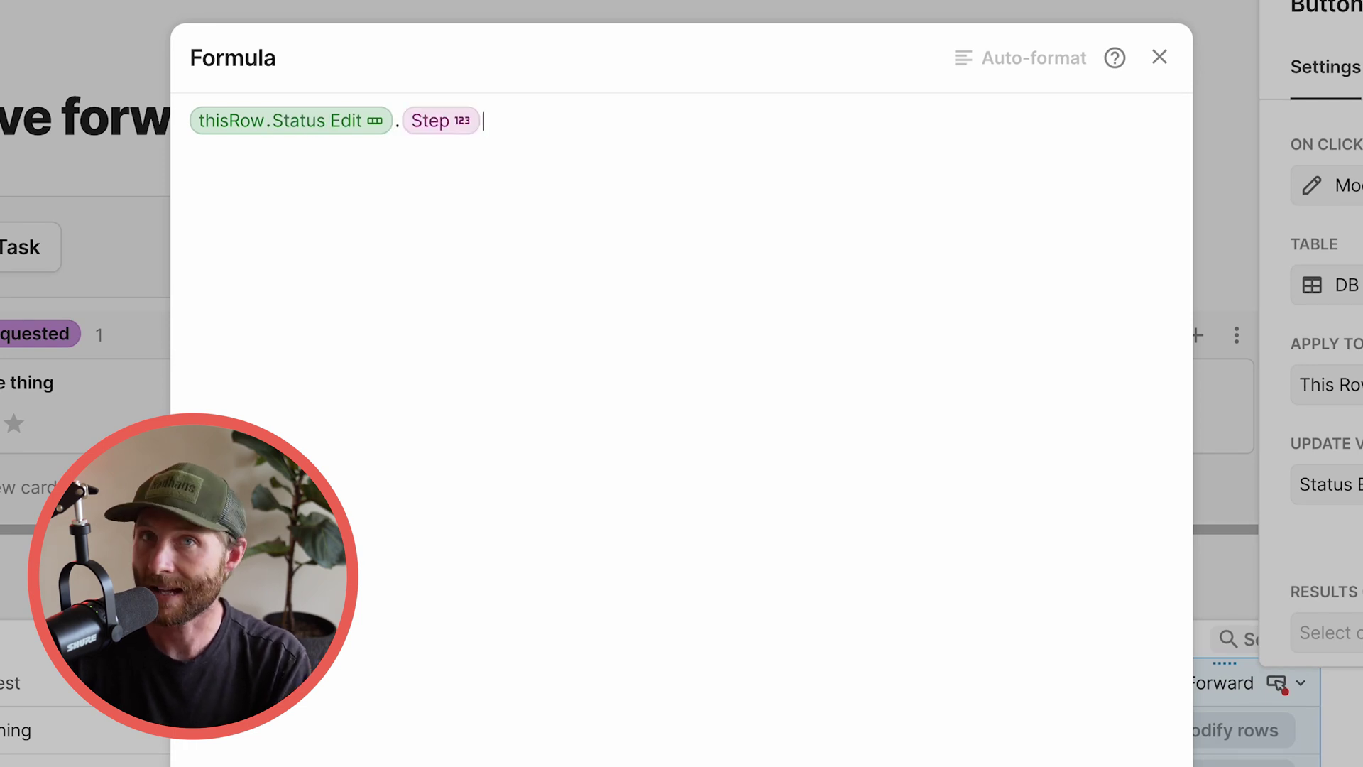
text(.Requested)
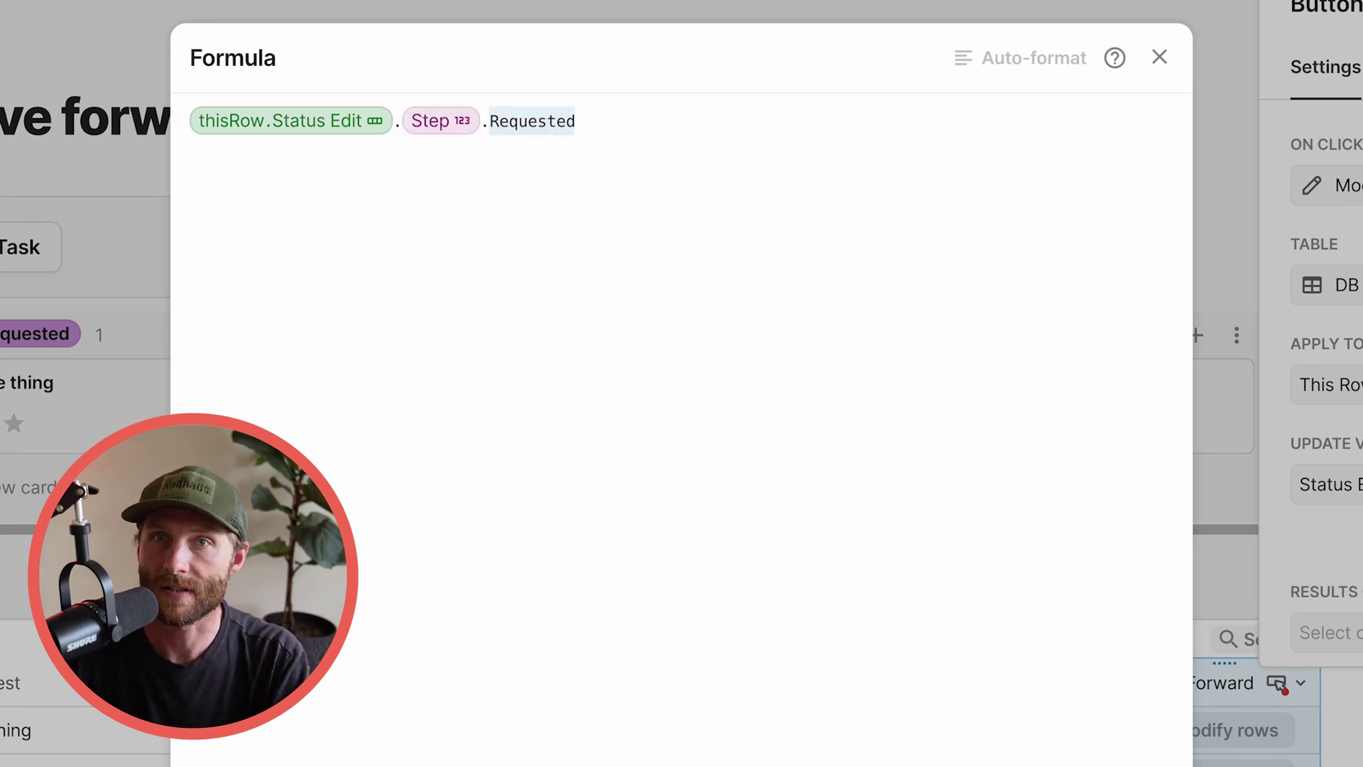
key(ctrl+z)
key(ctrl+z)
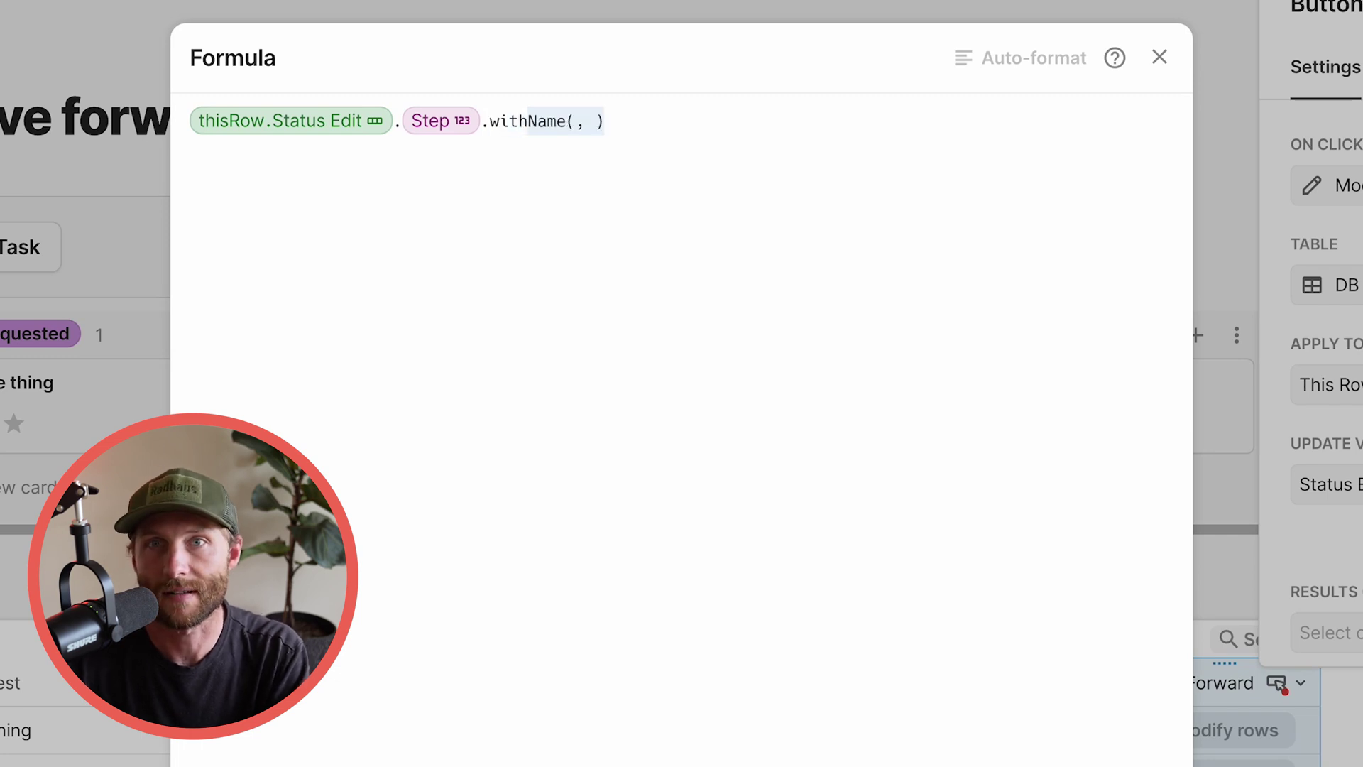
key(ctrl+z)
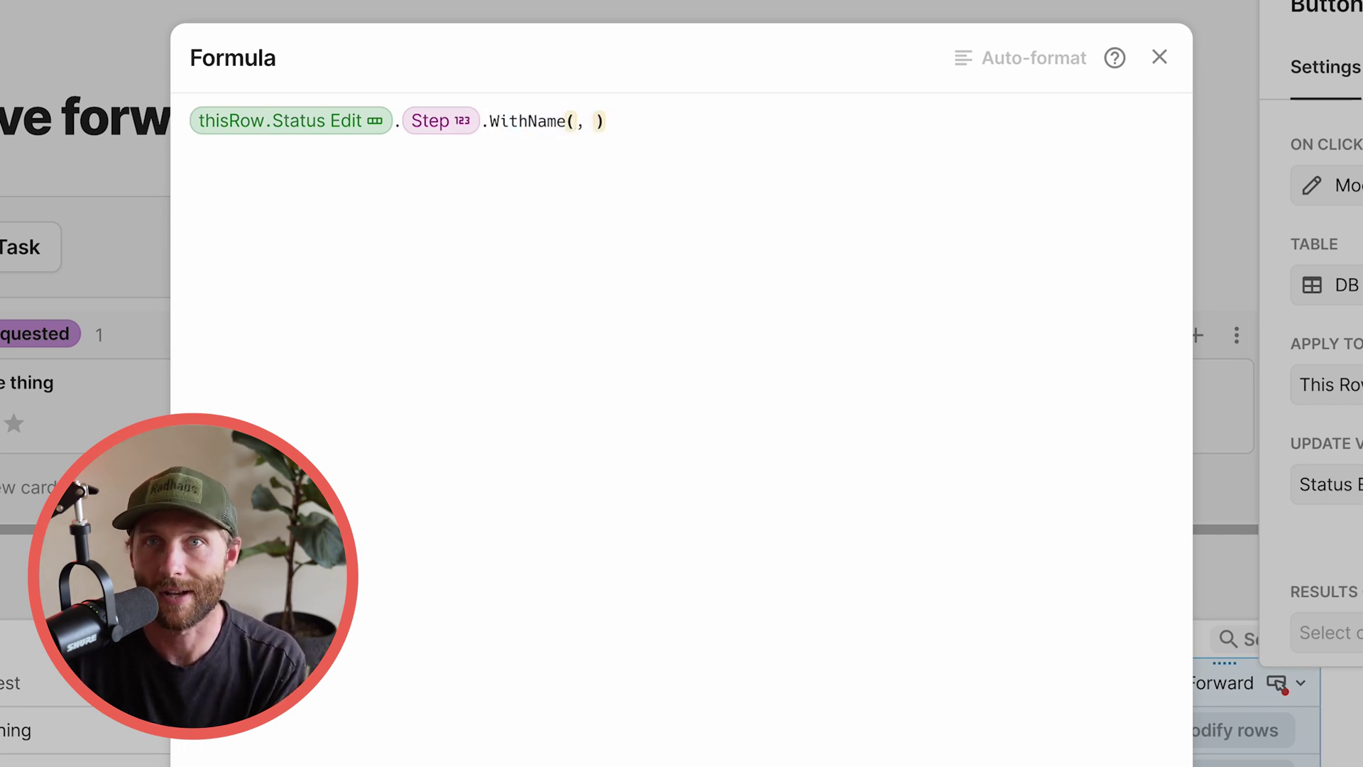
text(W)
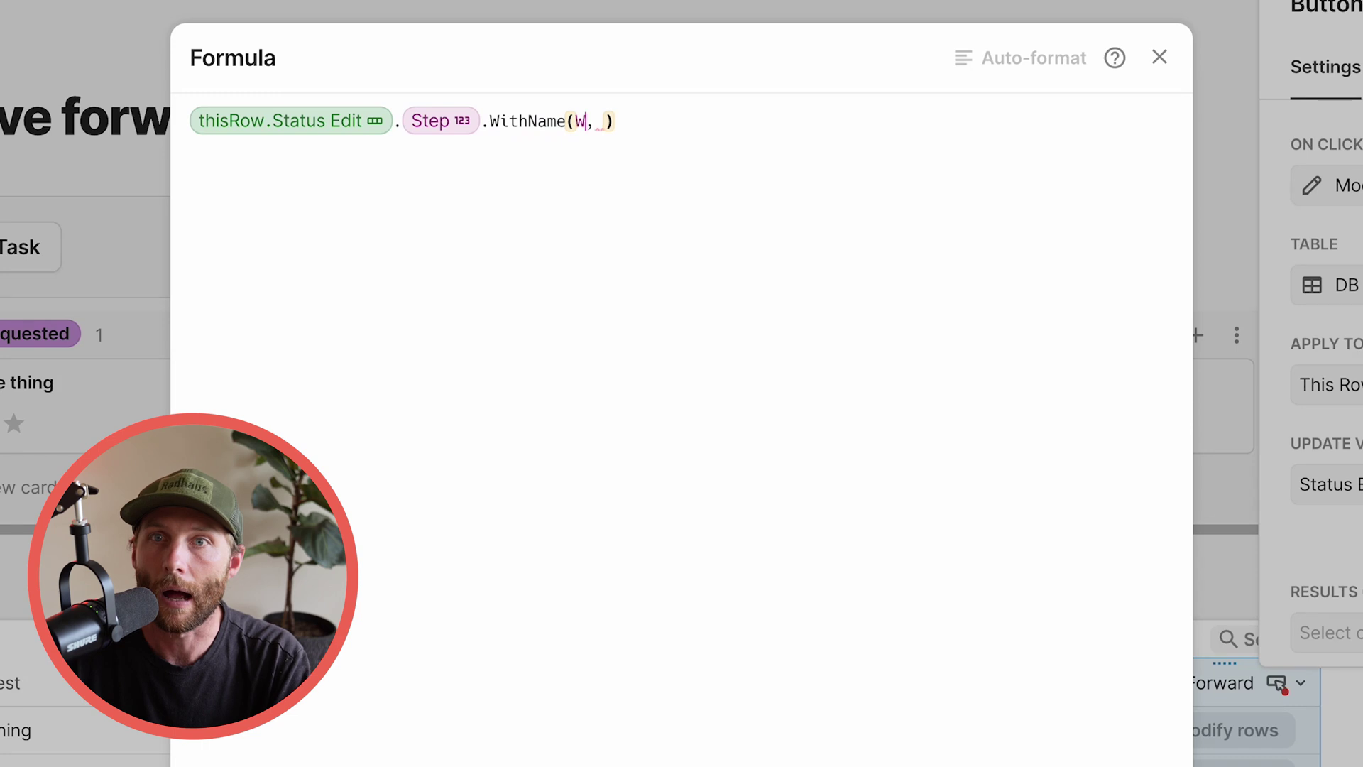
key(BackSpace)
text(current ste)
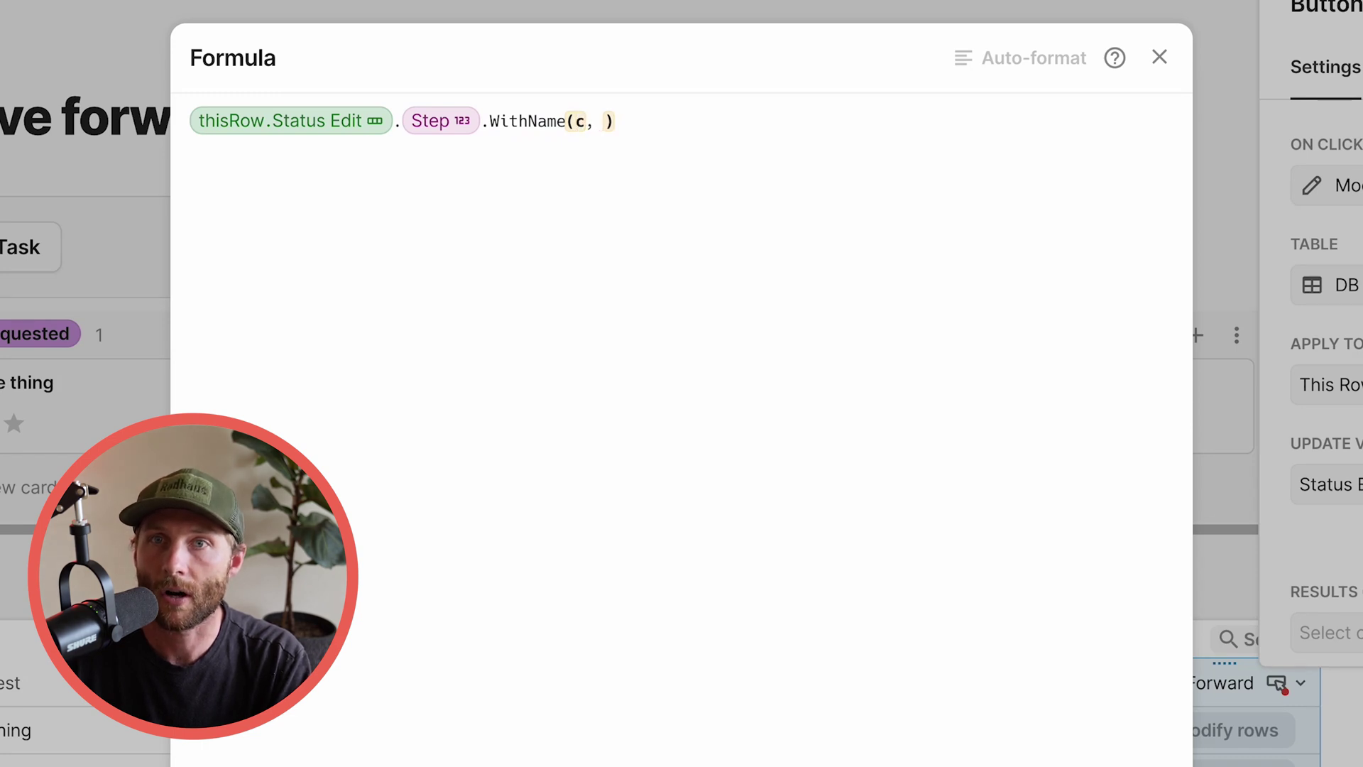
text(p)
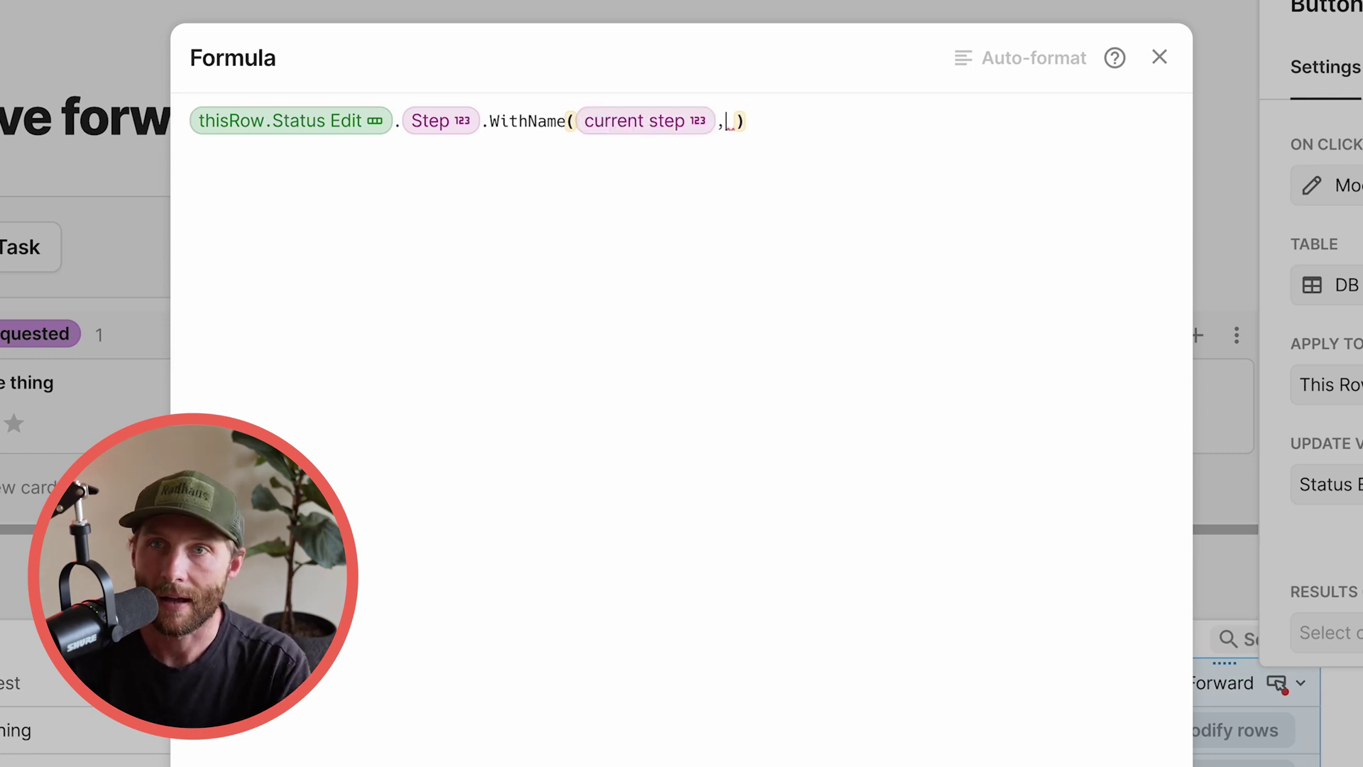
text(mode()
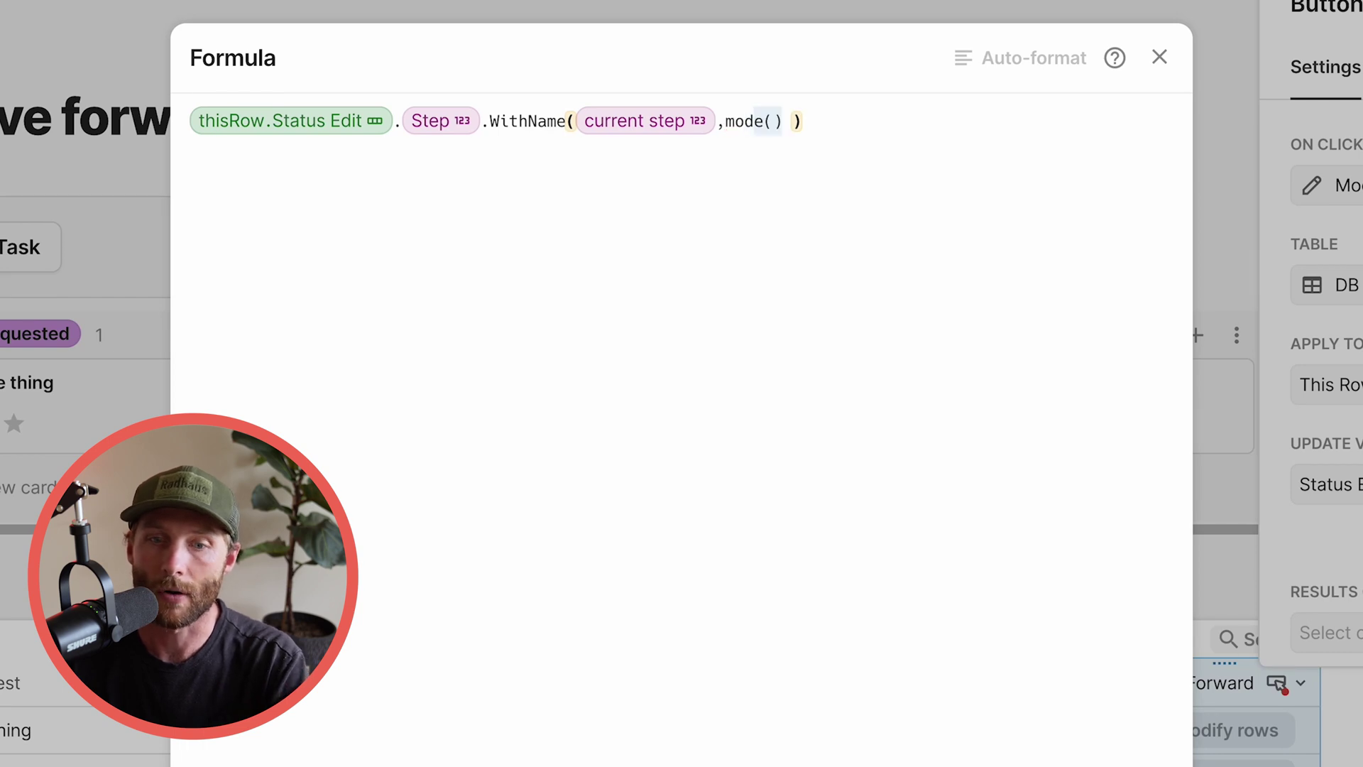
key(Return)
key(BackSpace)
key(BackSpace)
key(BackSpace)
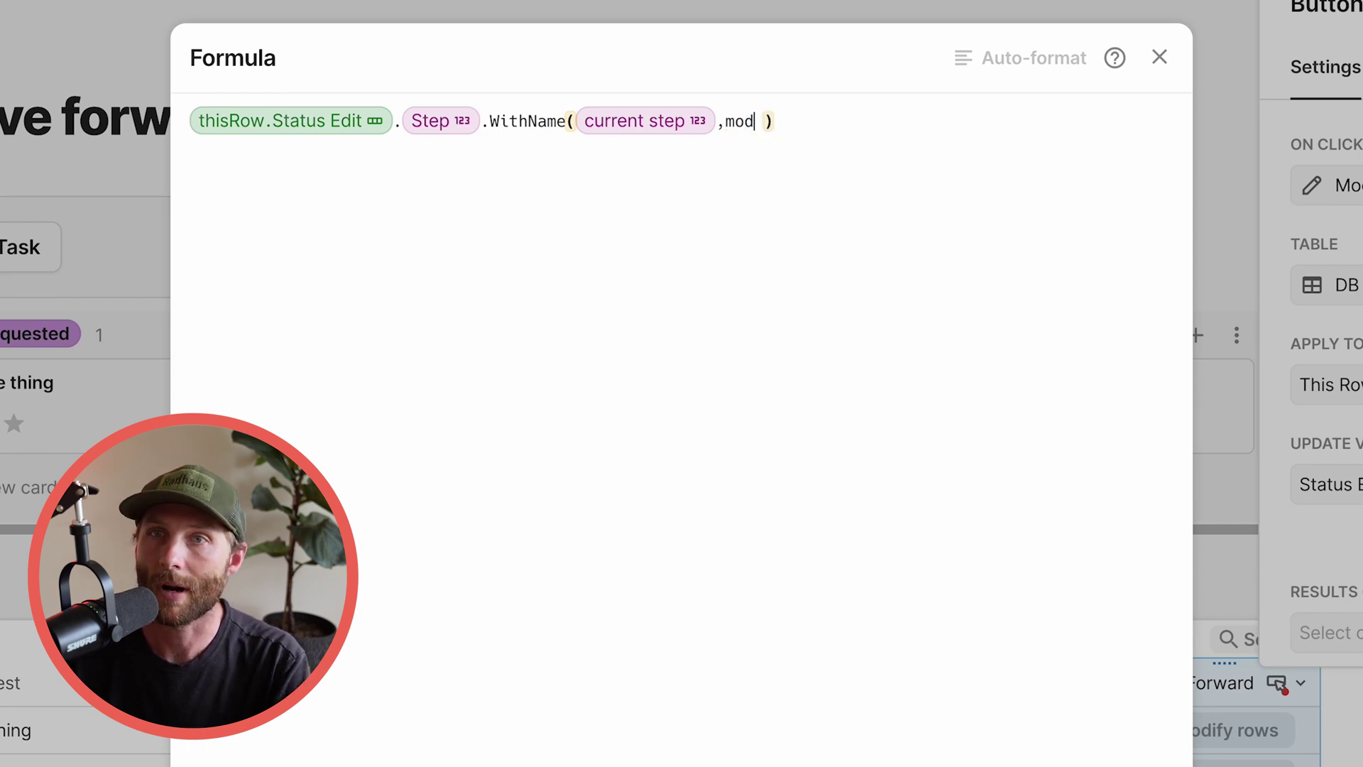
key(BackSpace)
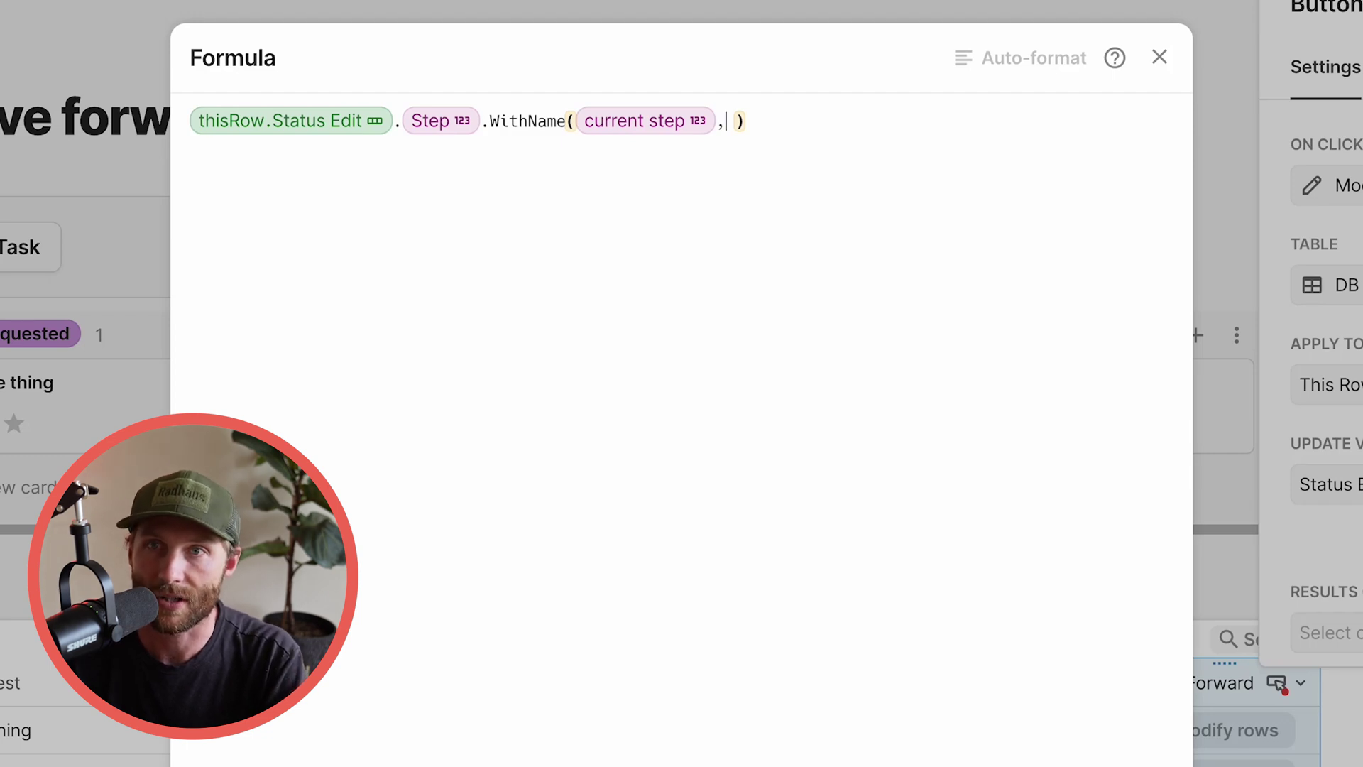
text(started)
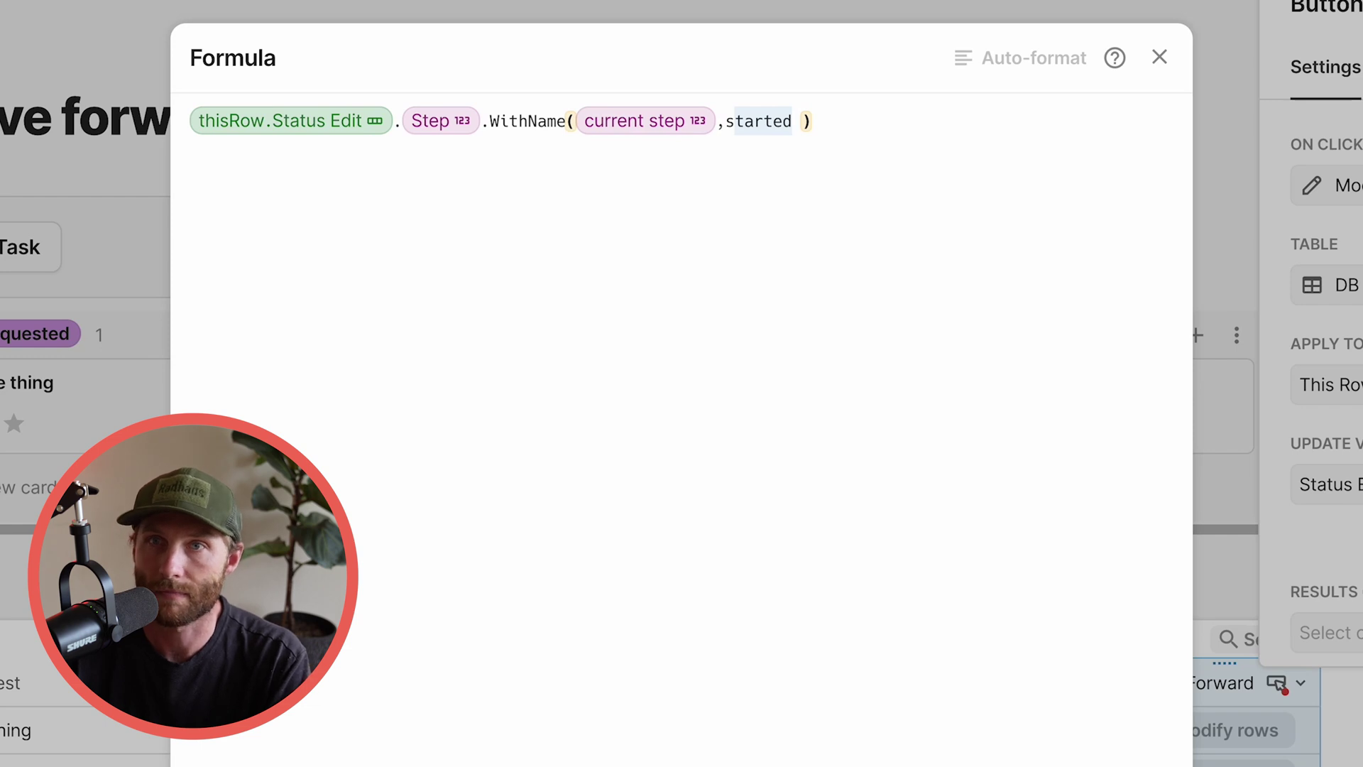
key(BackSpace)
text(status Edit)
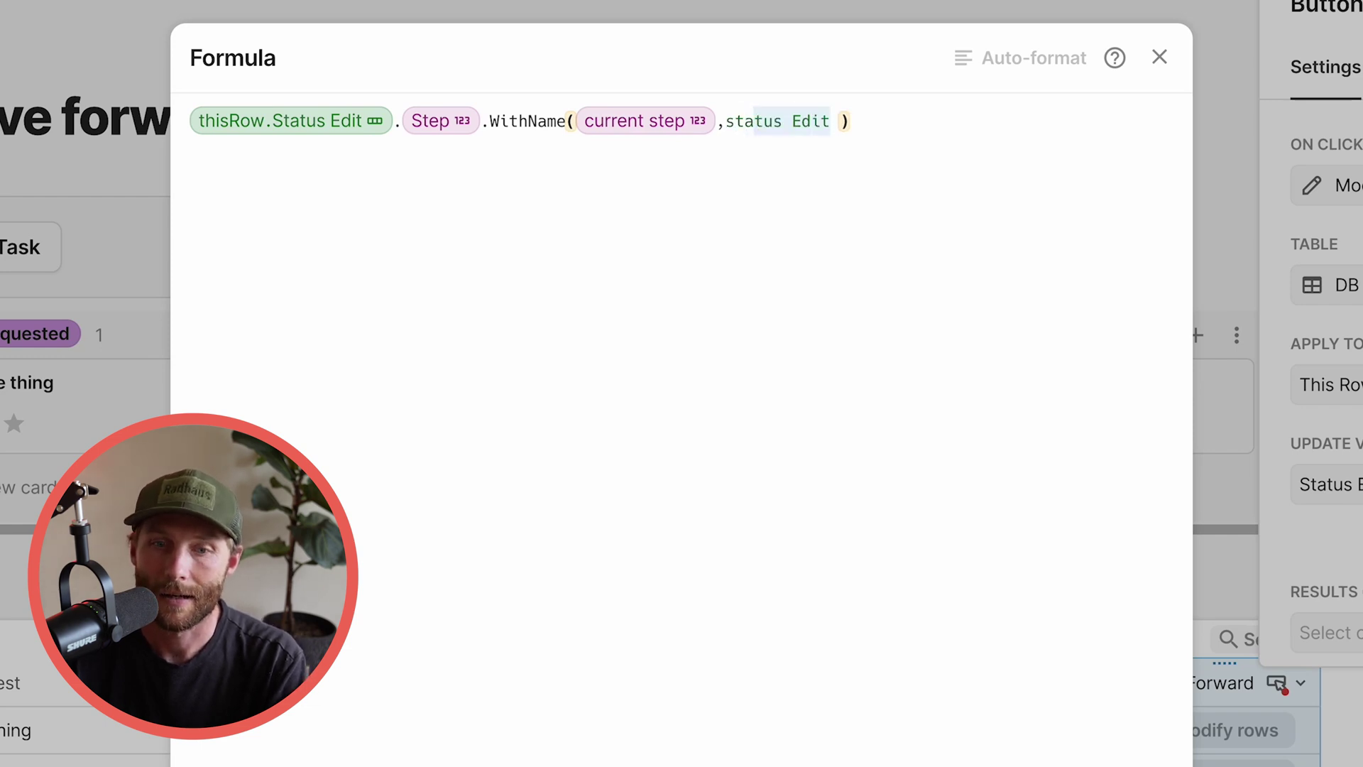
key(BackSpace)
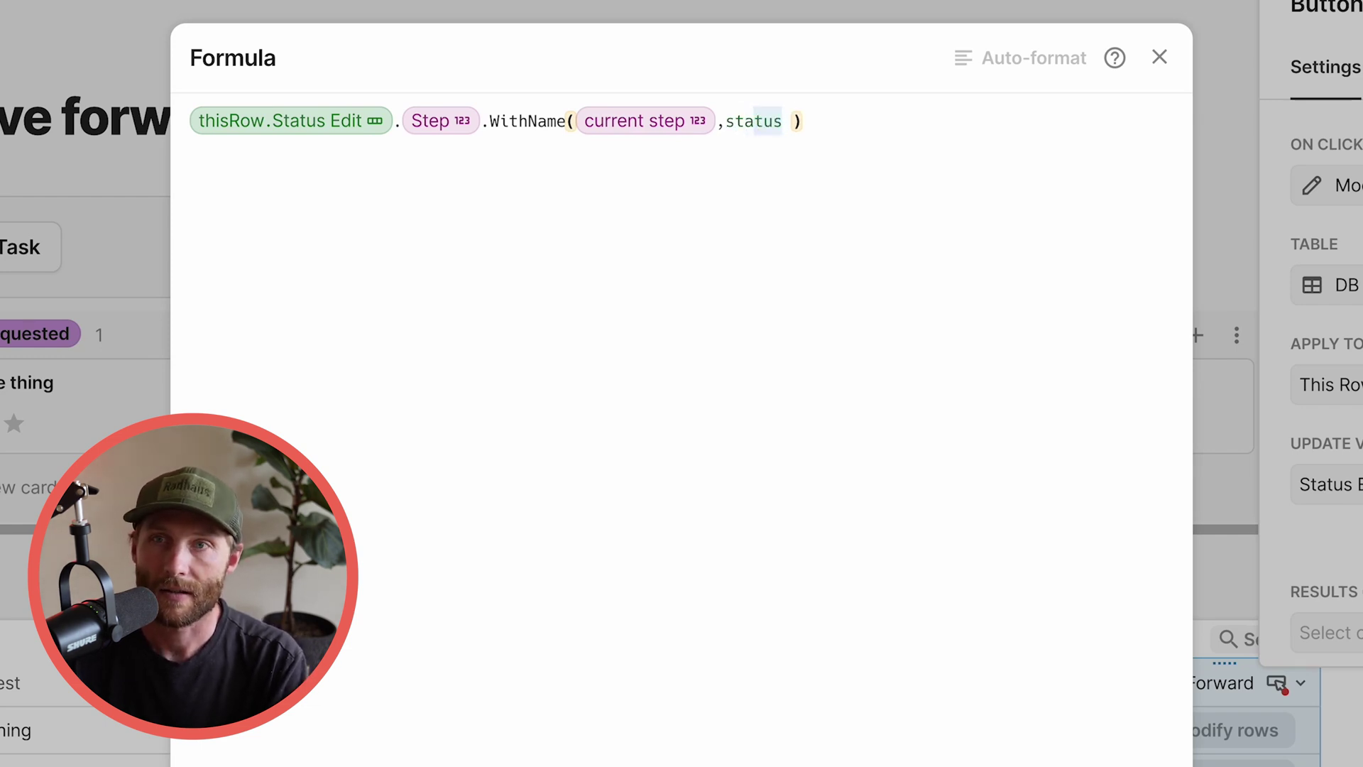
key(Return)
Step: Complete the formula with .Filter(Step=current step+1).First() on the Status table
text(.Filter()
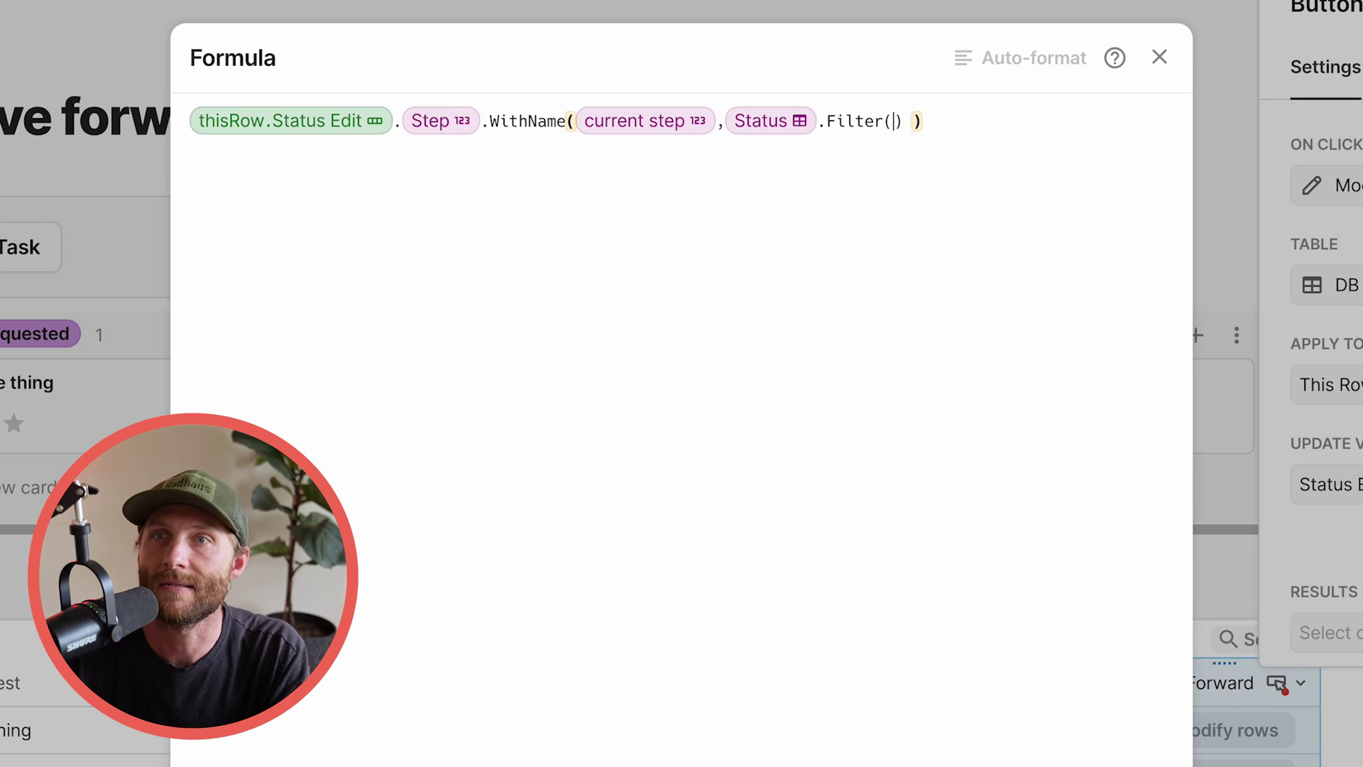
text(status)
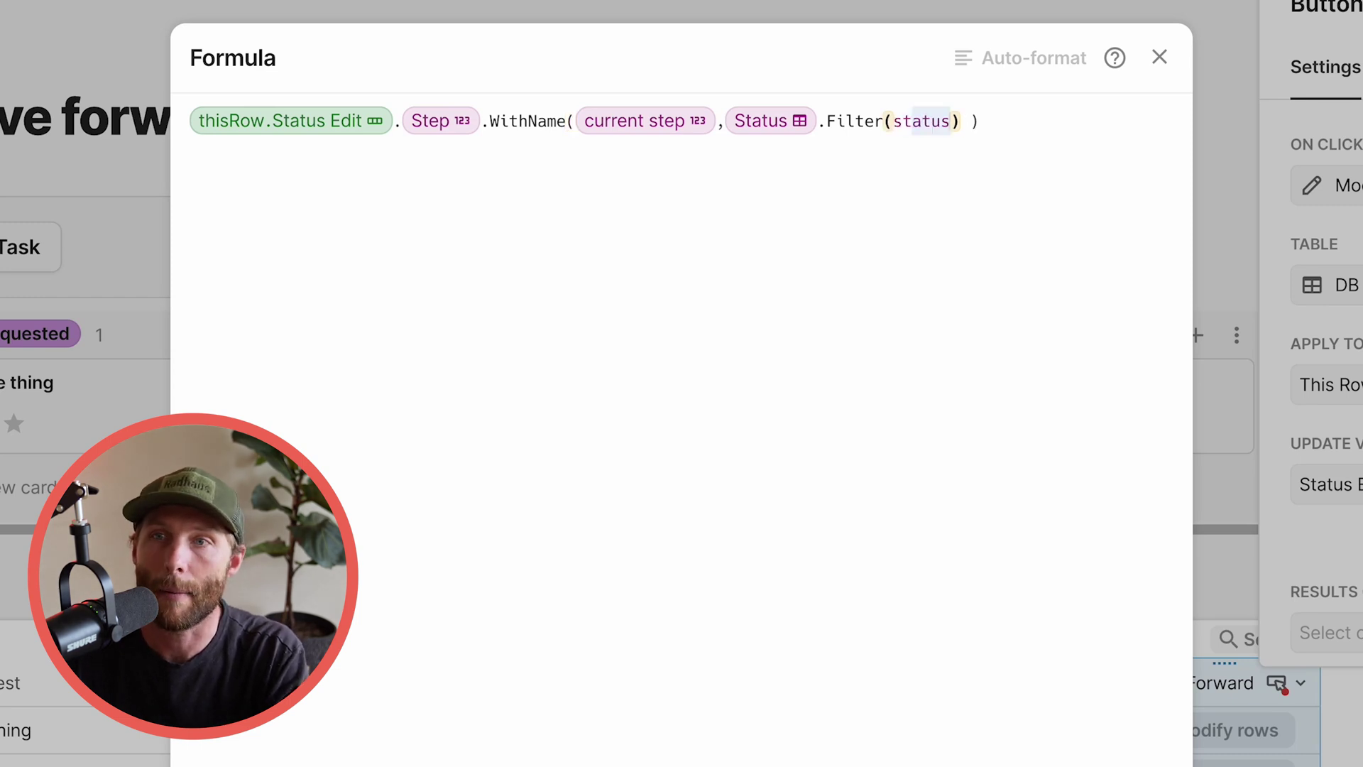
key(Return)
text(=current step)
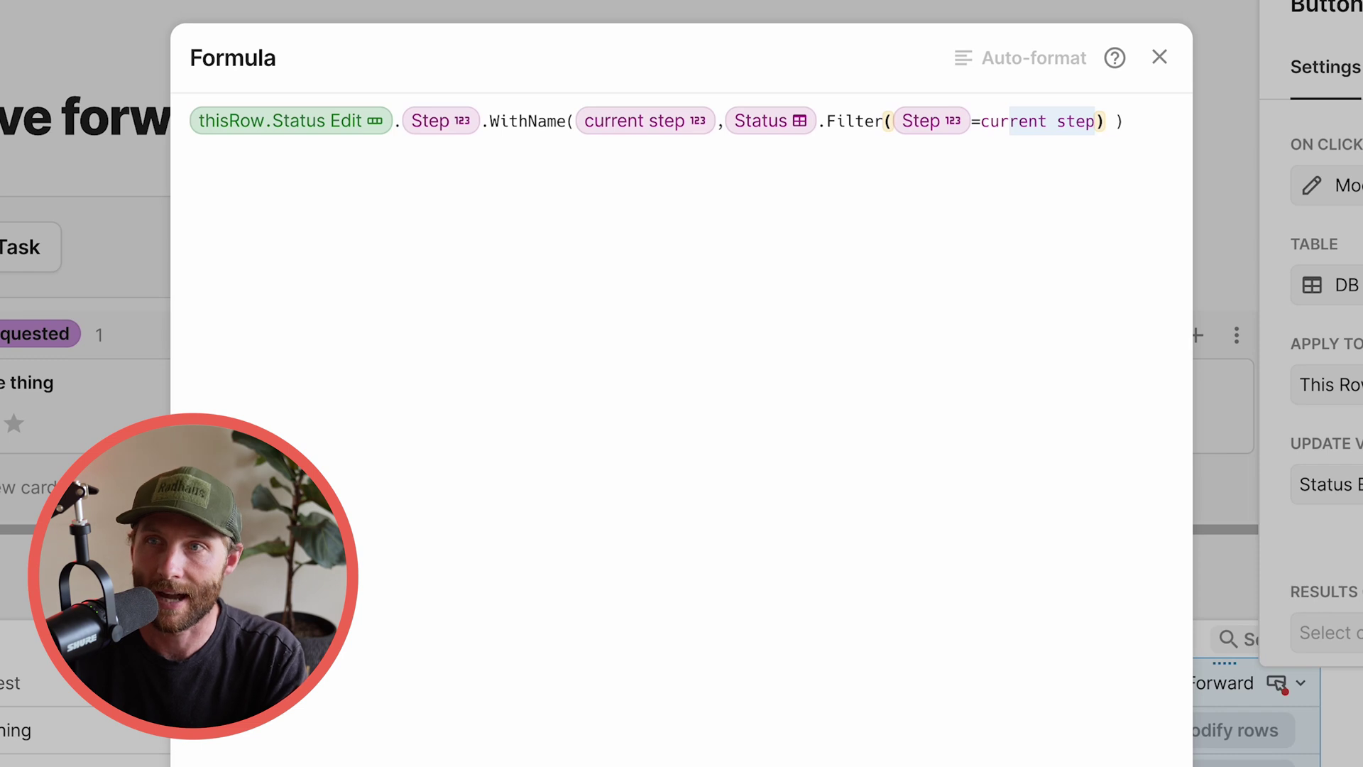
key(Return)
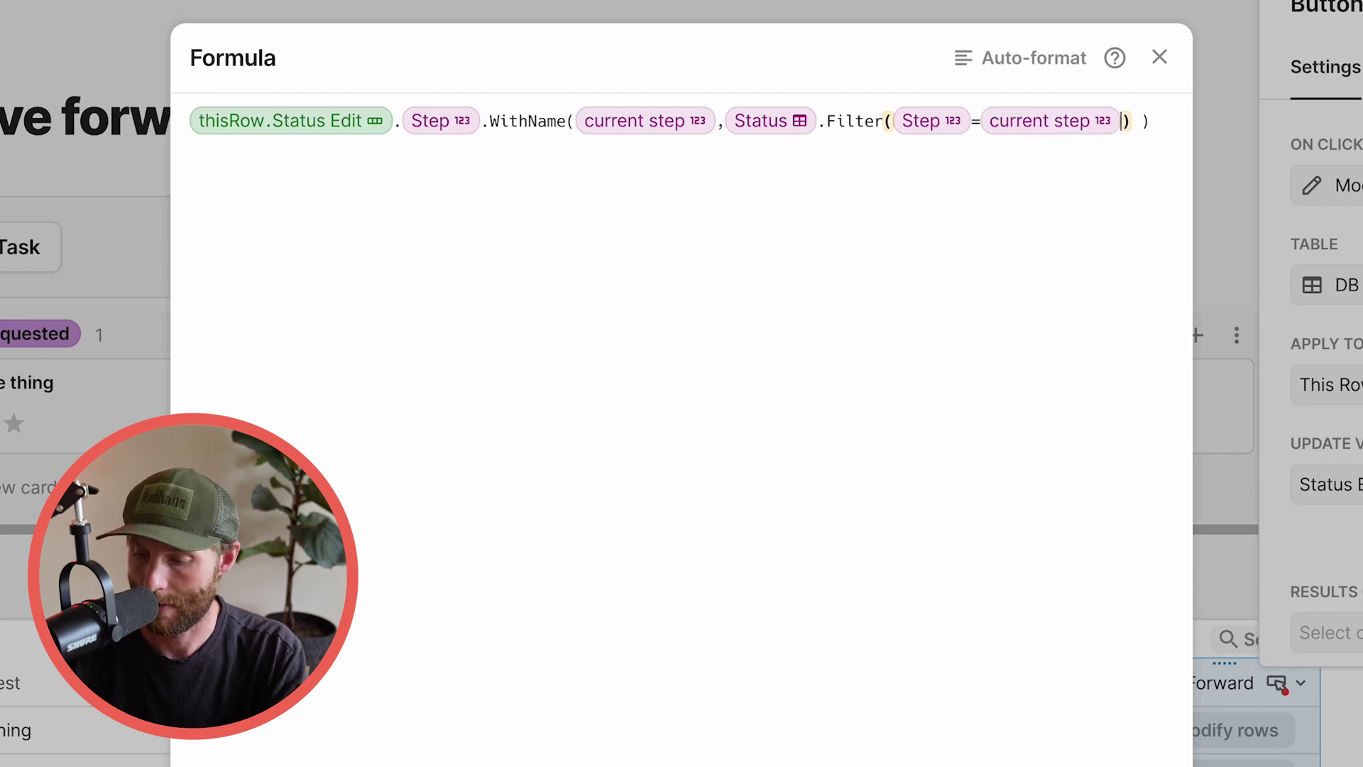
text(:)
key(BackSpace)
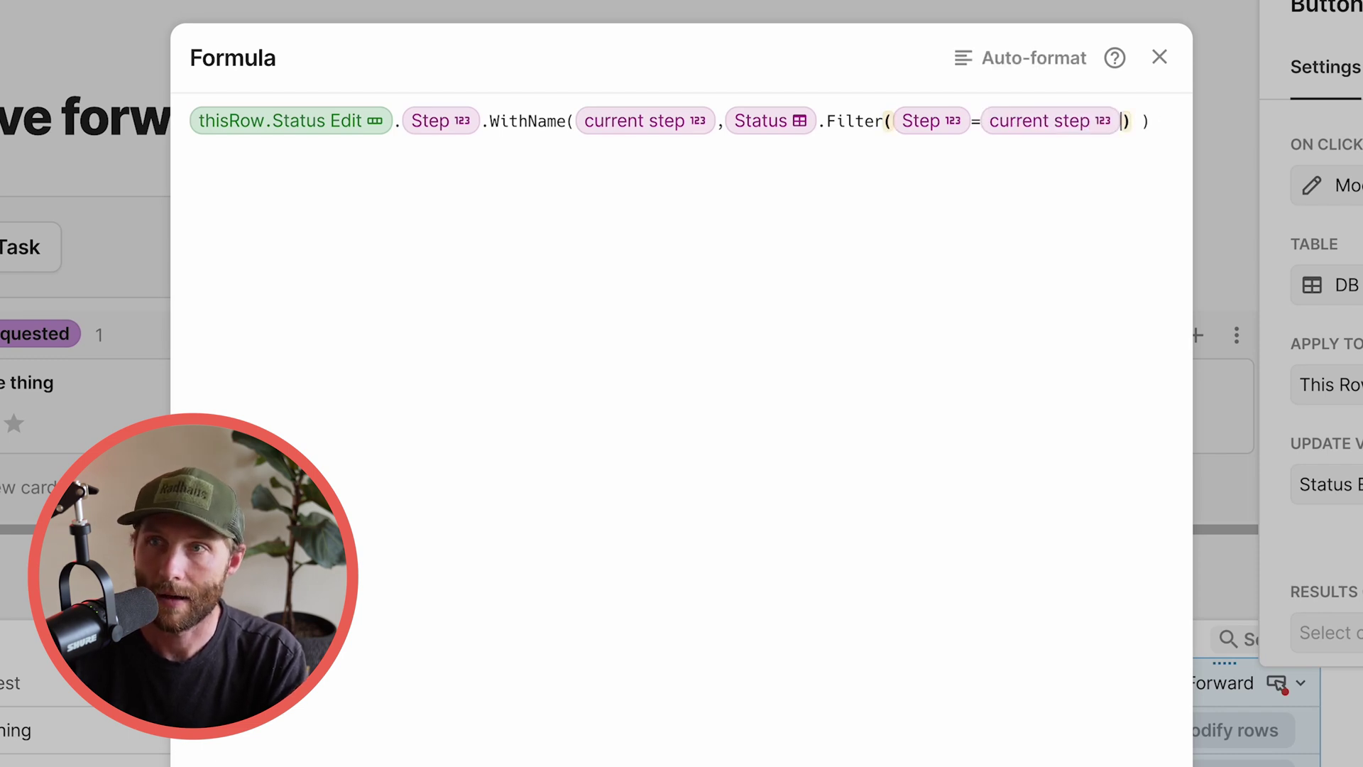
text(+1)
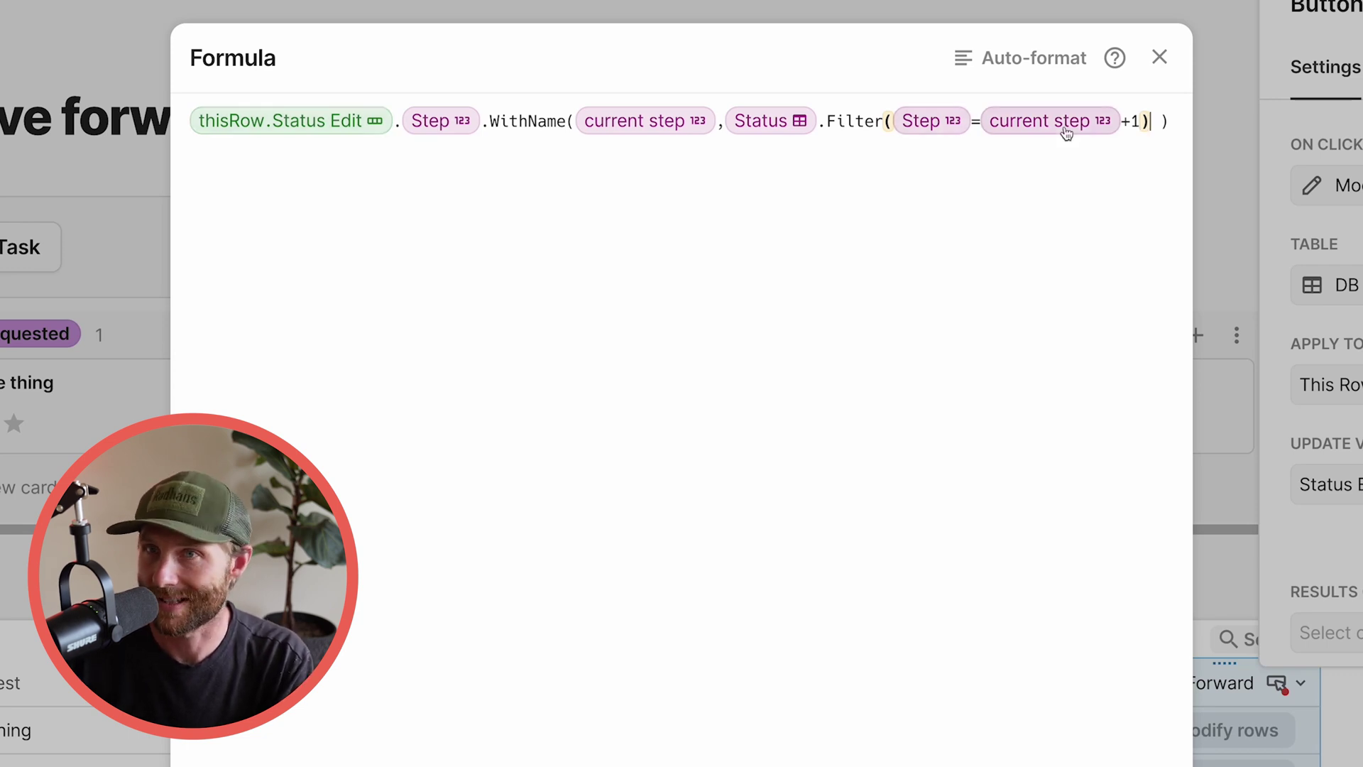
key(End)
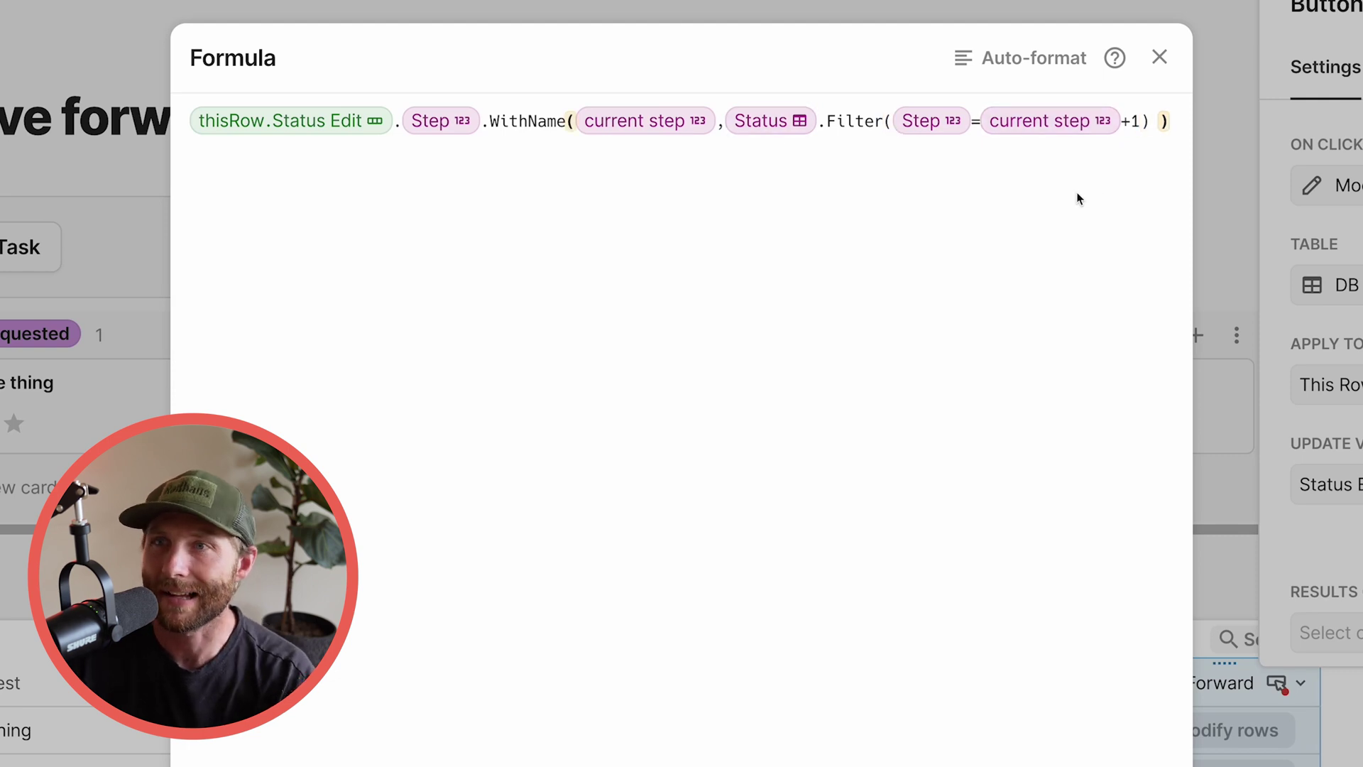
click(1146, 130)
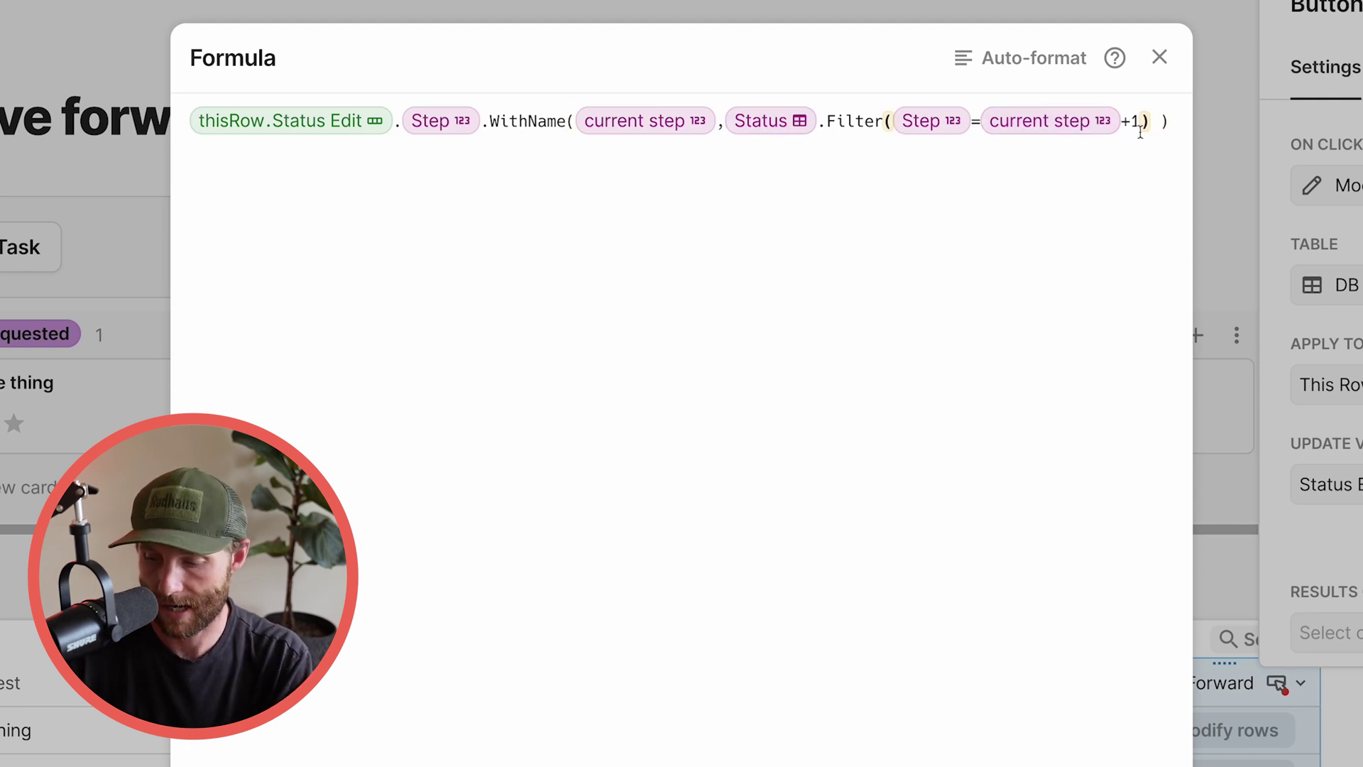
text(.first())
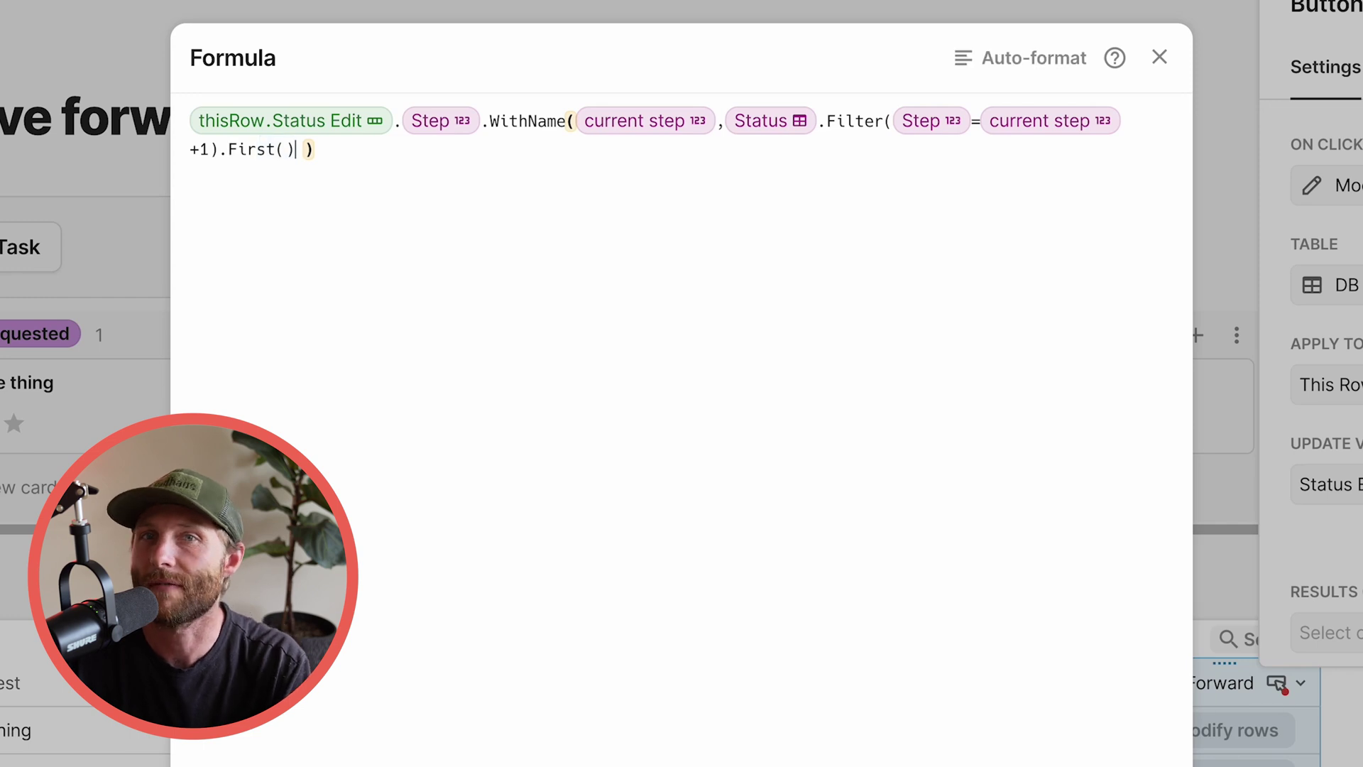
click(1040, 60)
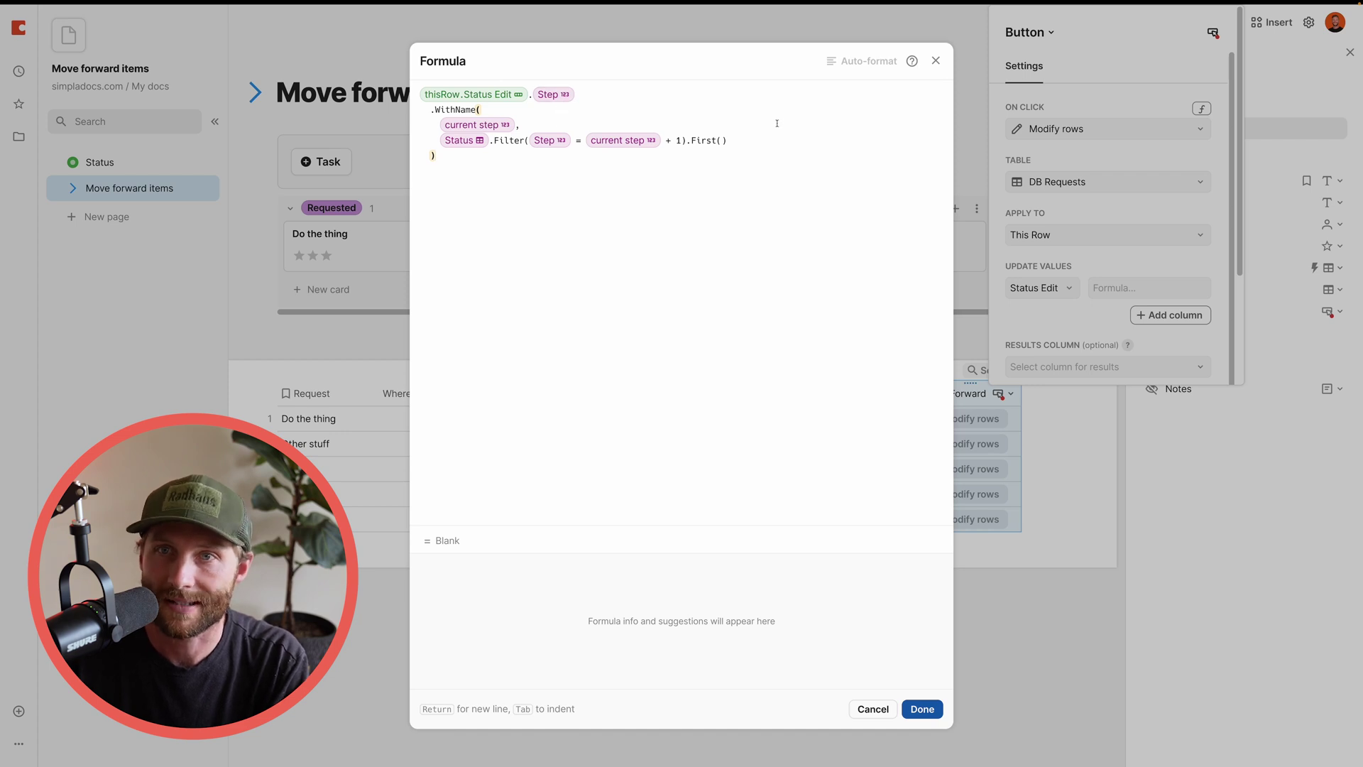
Step: Save the auto-formatted next-step formula and scroll down the Button settings panel
click(863, 108)
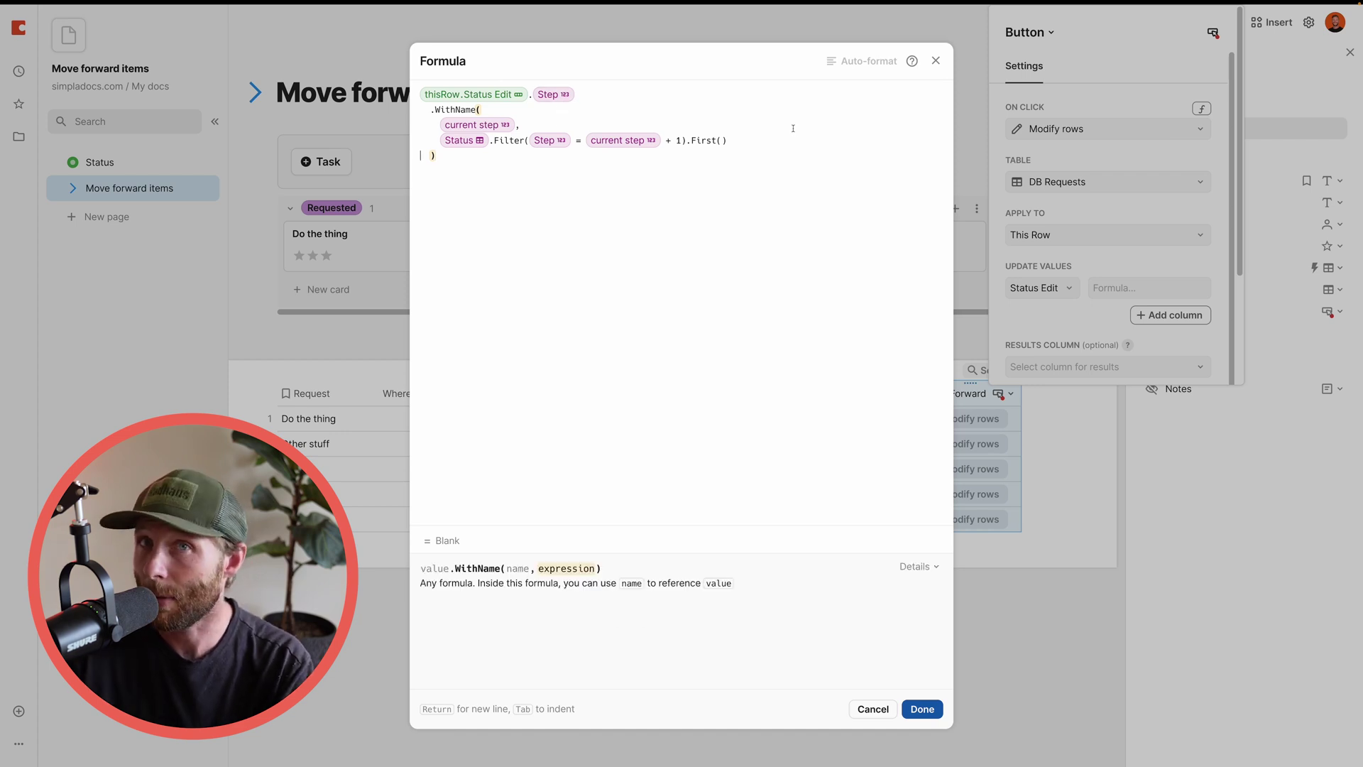
click(935, 60)
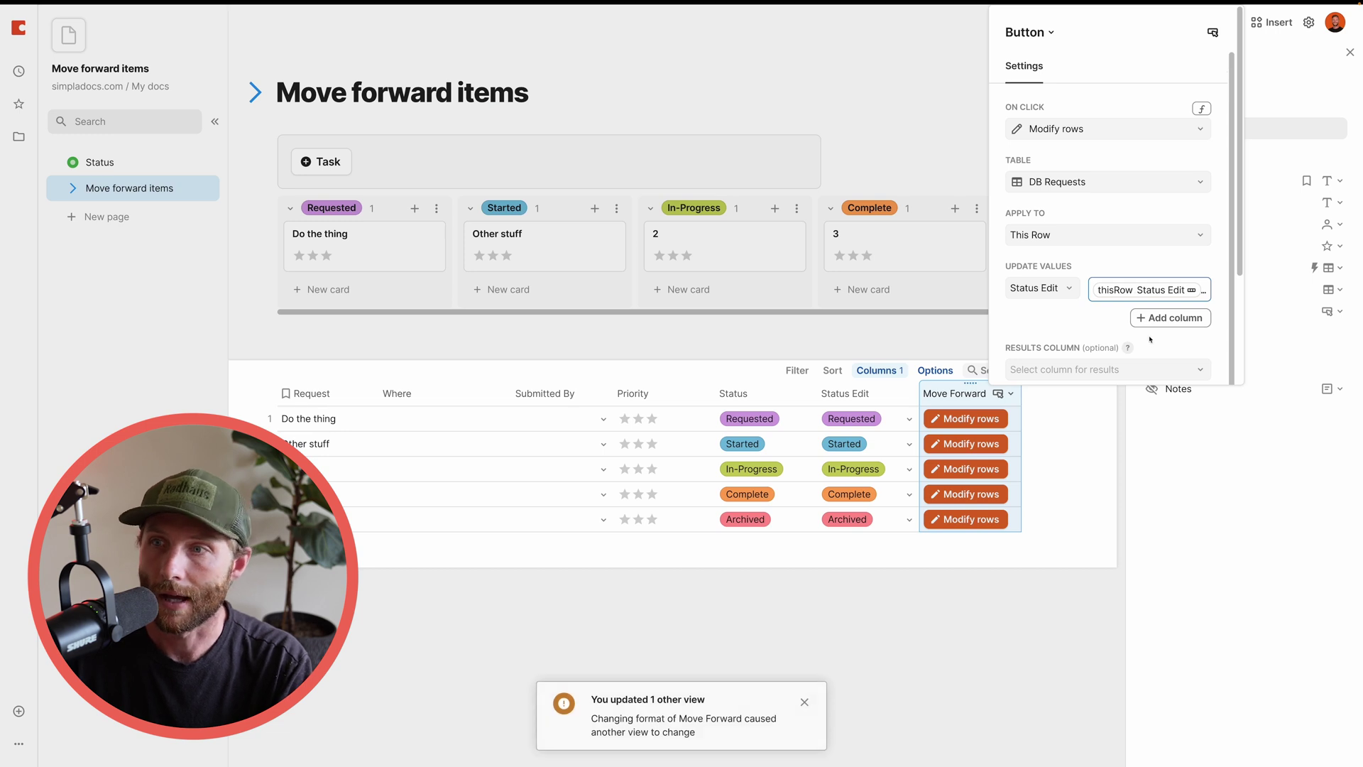
scroll(1150, 339, down, 5)
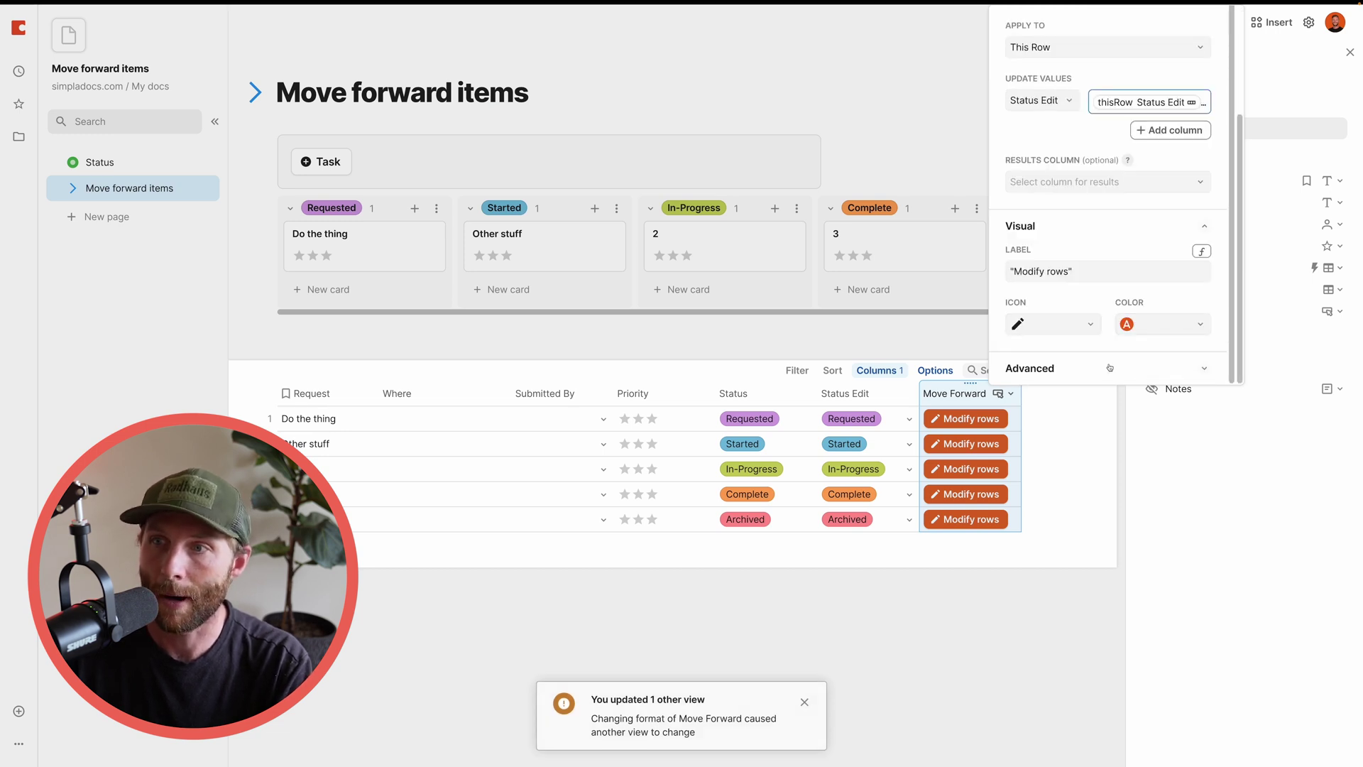
Step: Under Advanced, start a Disable if formula with Status Edit.Step
click(1110, 368)
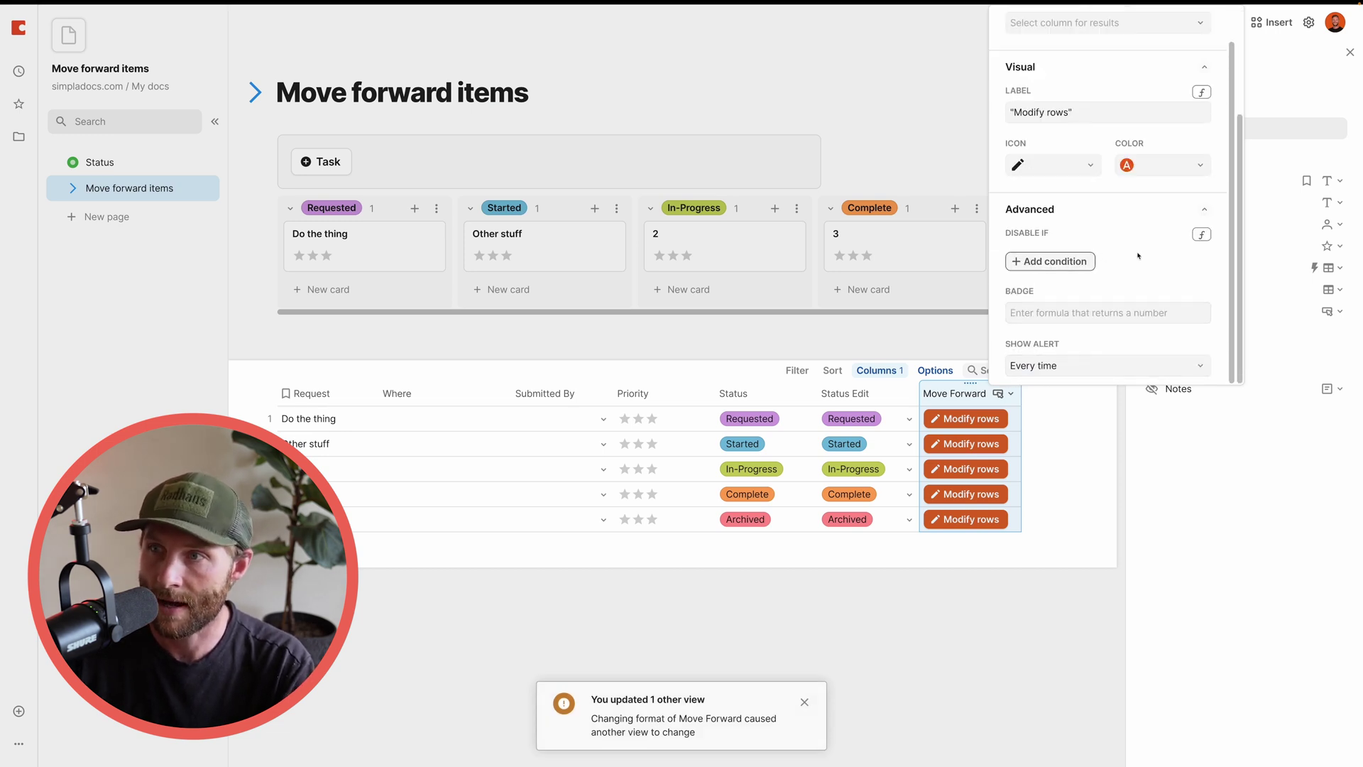
click(1201, 234)
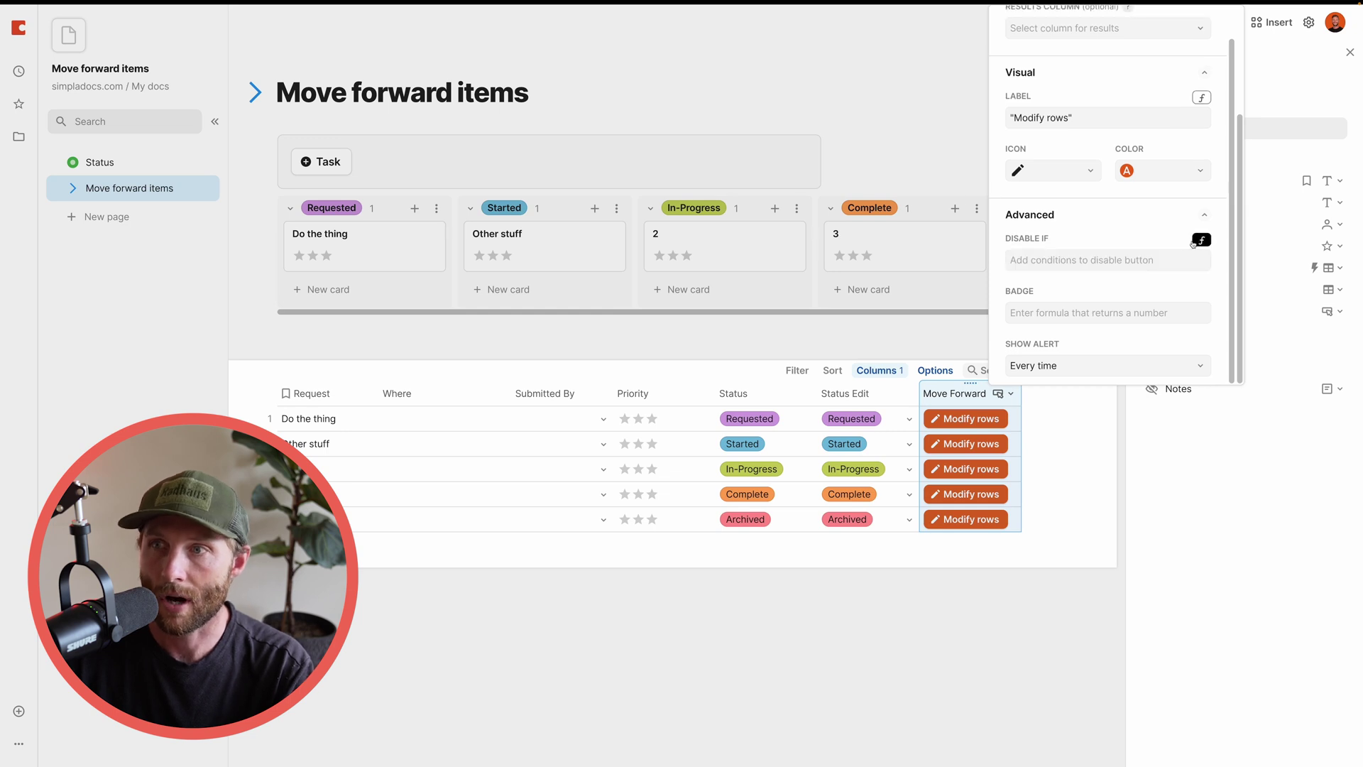
click(1137, 258)
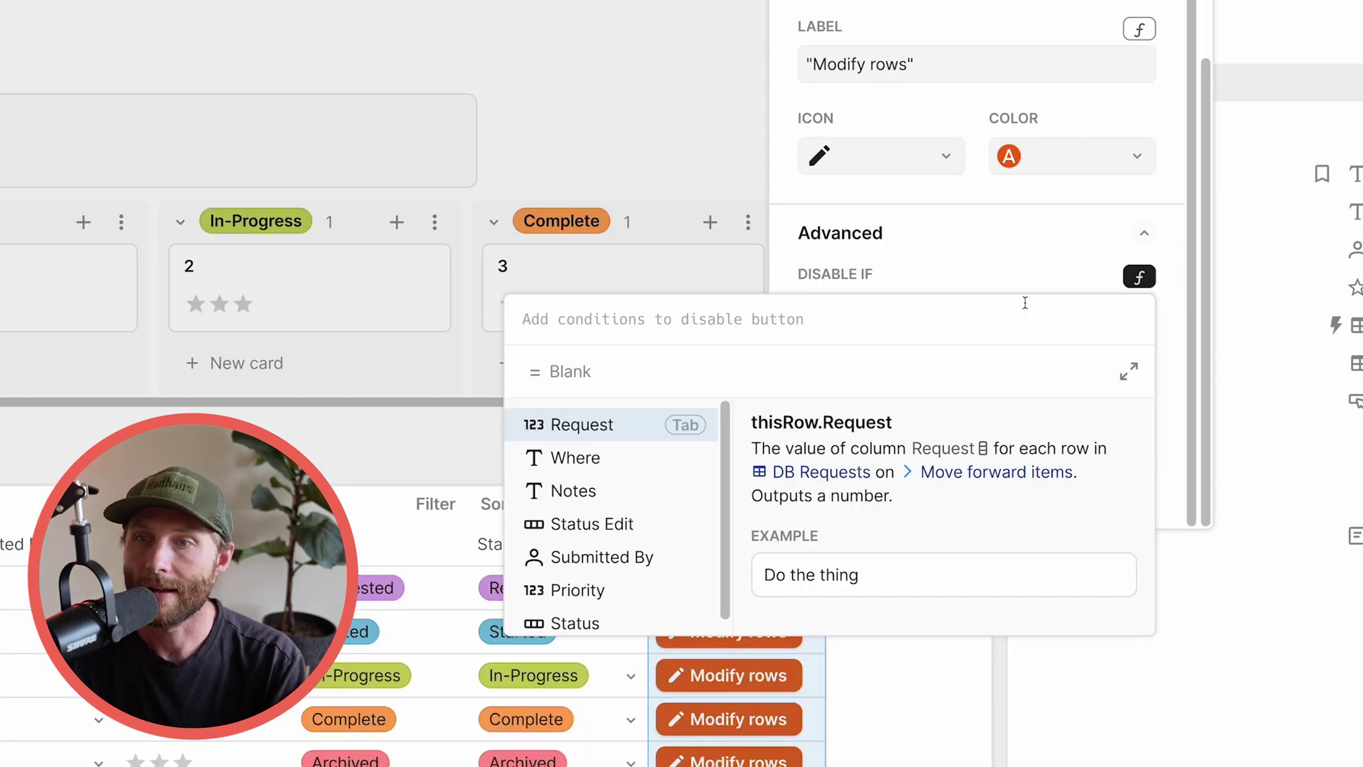
key(Down)
key(Down)
key(Down)
key(Down)
key(Up)
key(Tab)
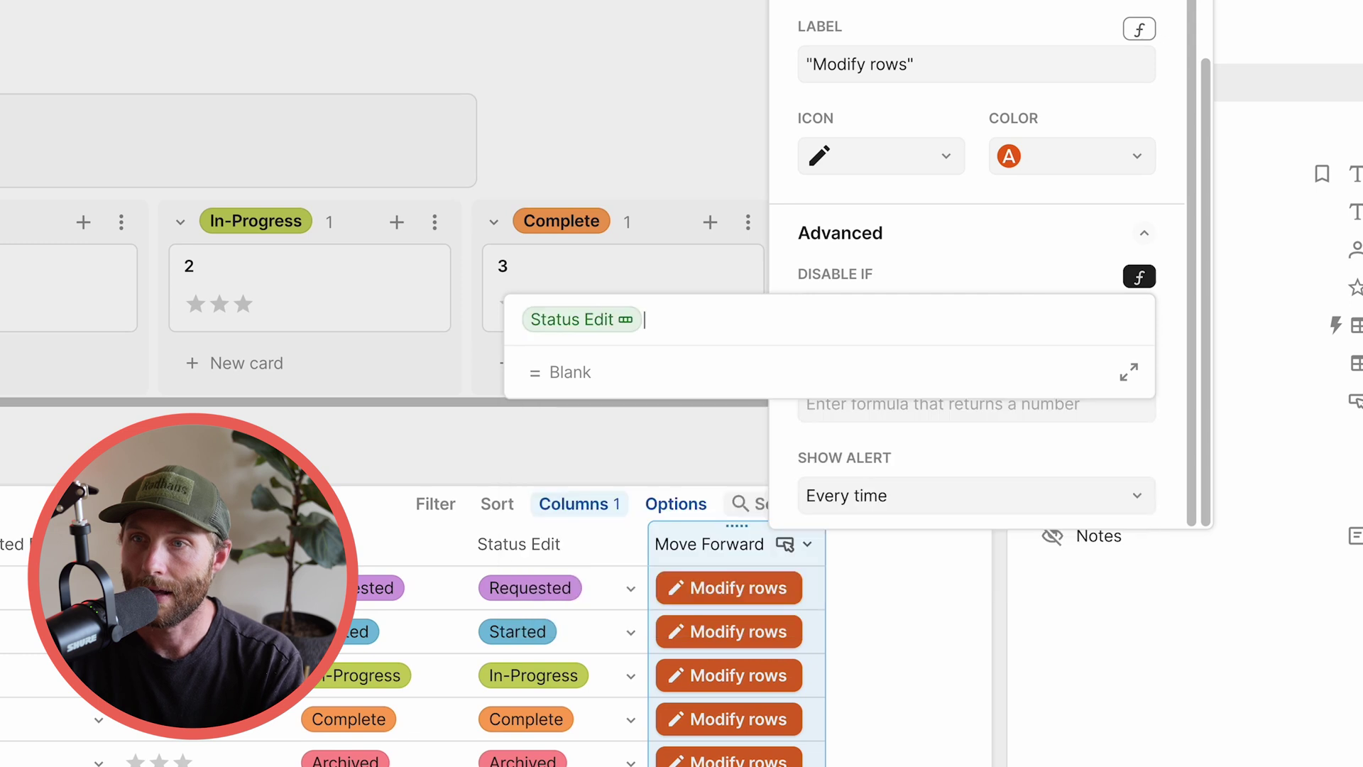
text(.status)
key(Down)
key(Tab)
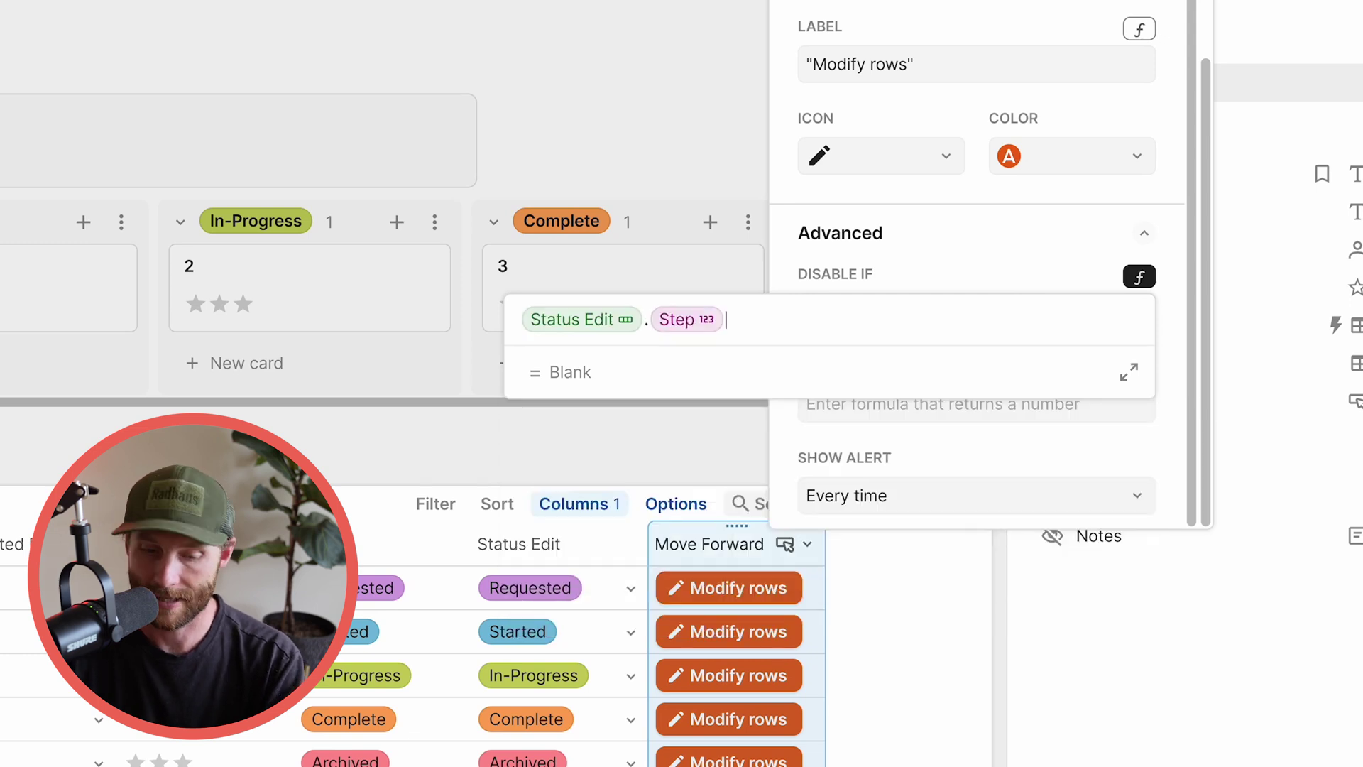
Step: Complete the disable formula as Status Edit.Step=Status.Step.Max() and save it
text(=)
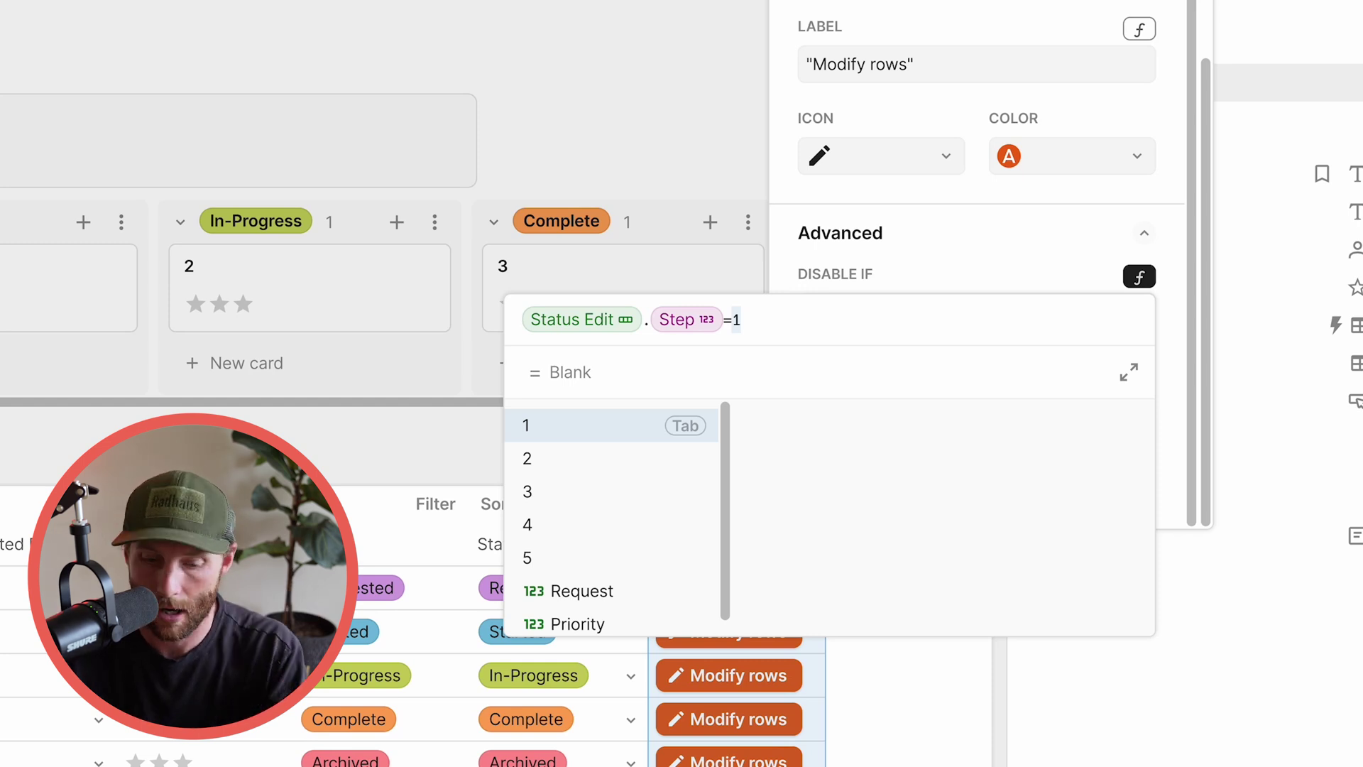
text(sta)
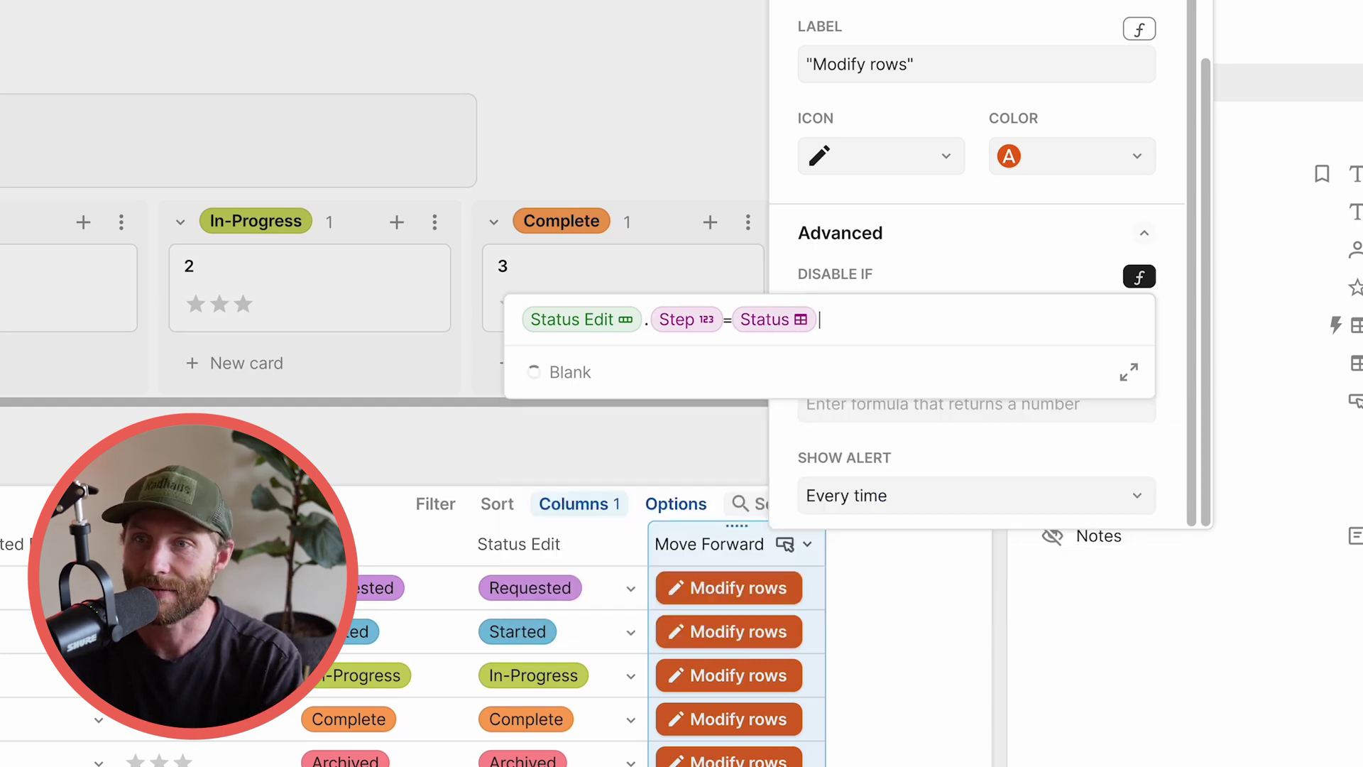
text(.Count())
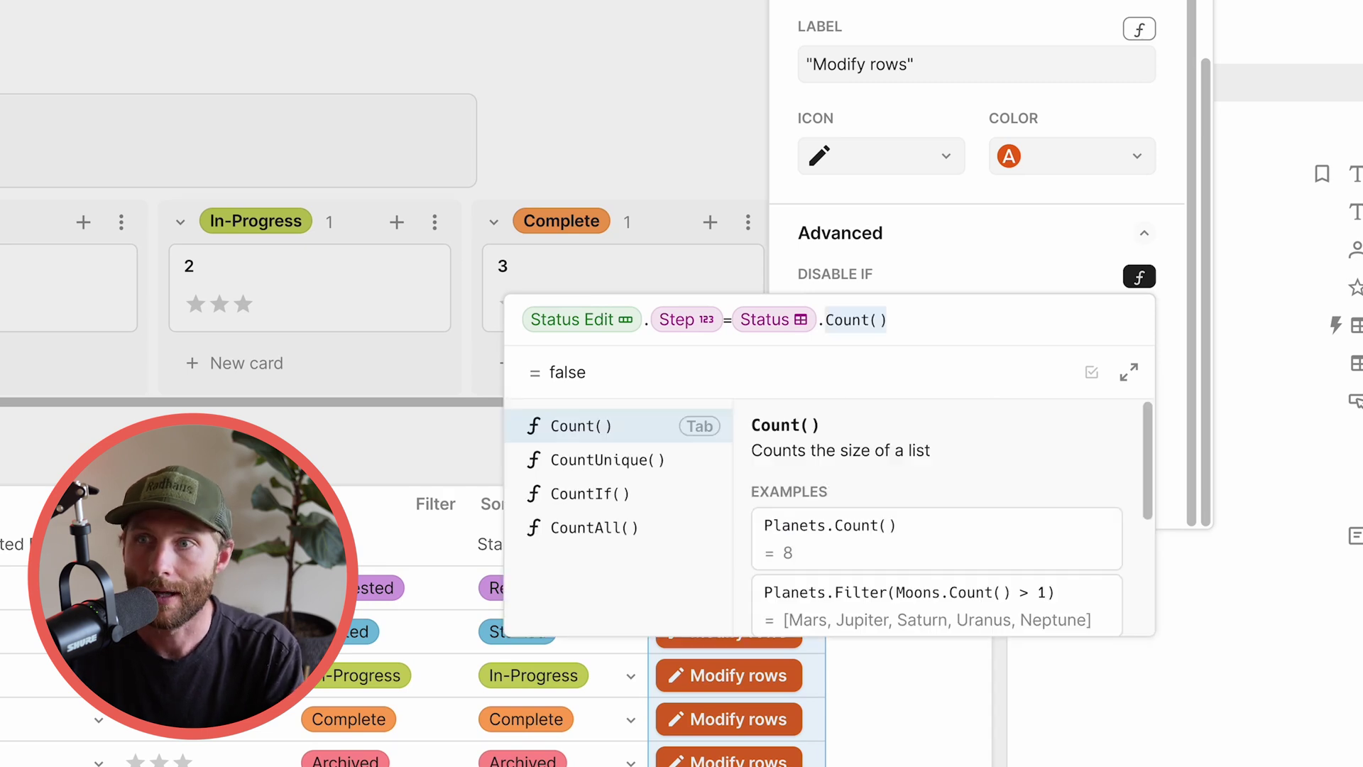
key(BackSpace)
key(BackSpace)
key(BackSpace)
key(BackSpace)
key(BackSpace)
key(BackSpace)
key(BackSpace)
text(step.ma)
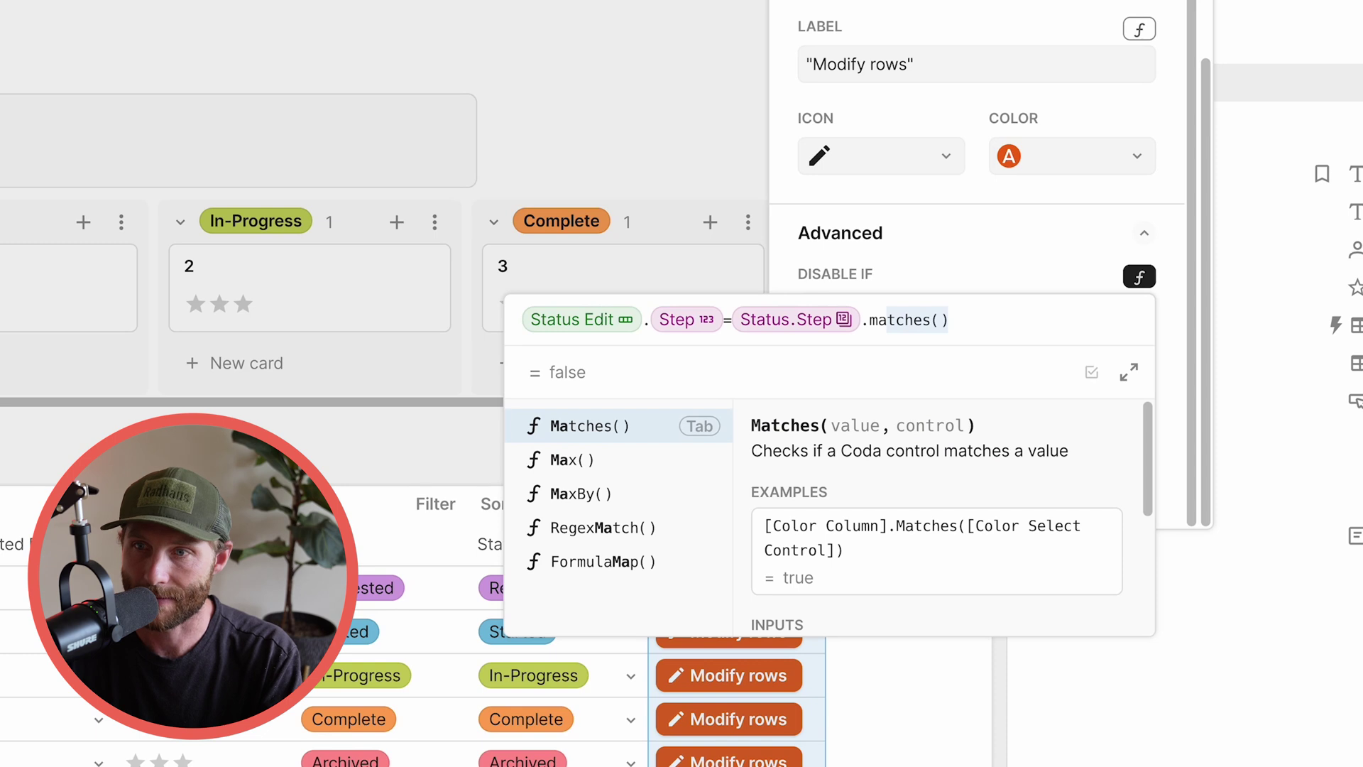
text(x)
key(Tab)
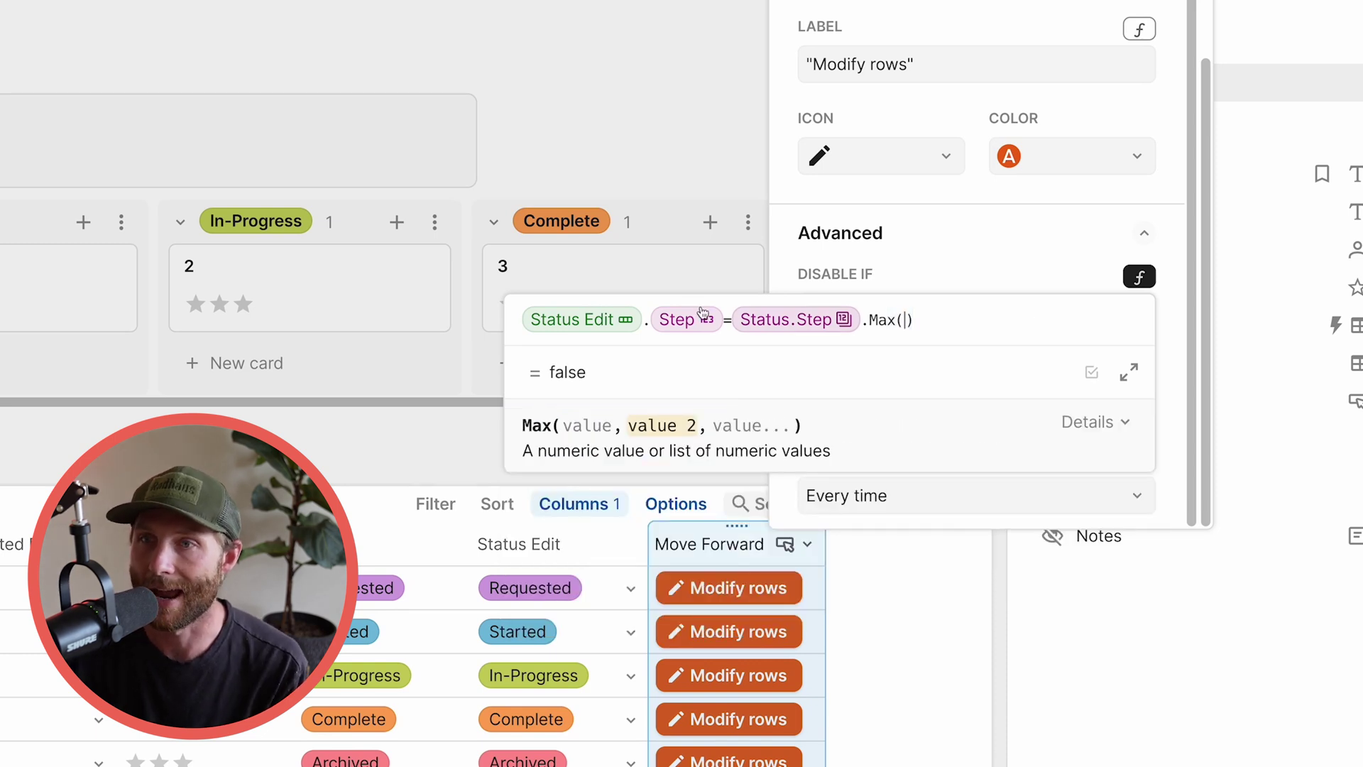
click(610, 325)
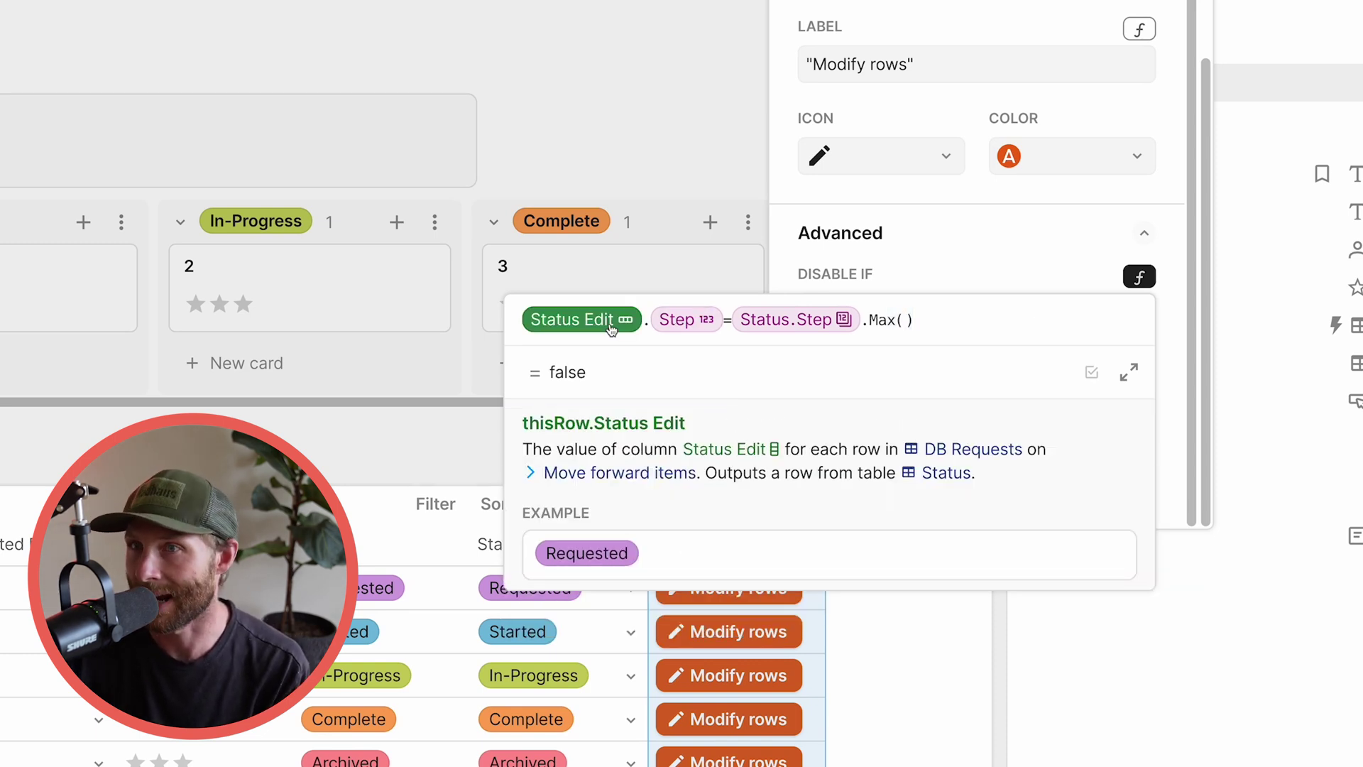
click(802, 324)
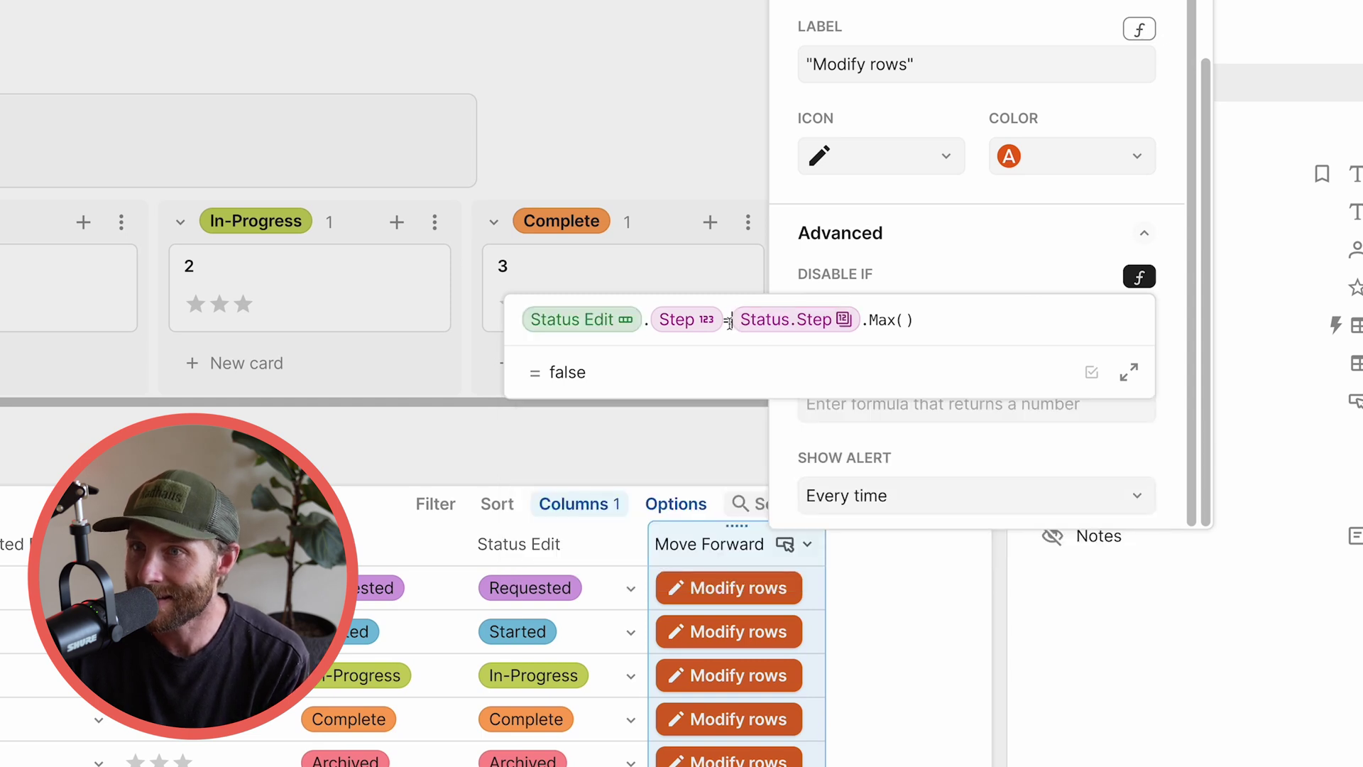
click(870, 321)
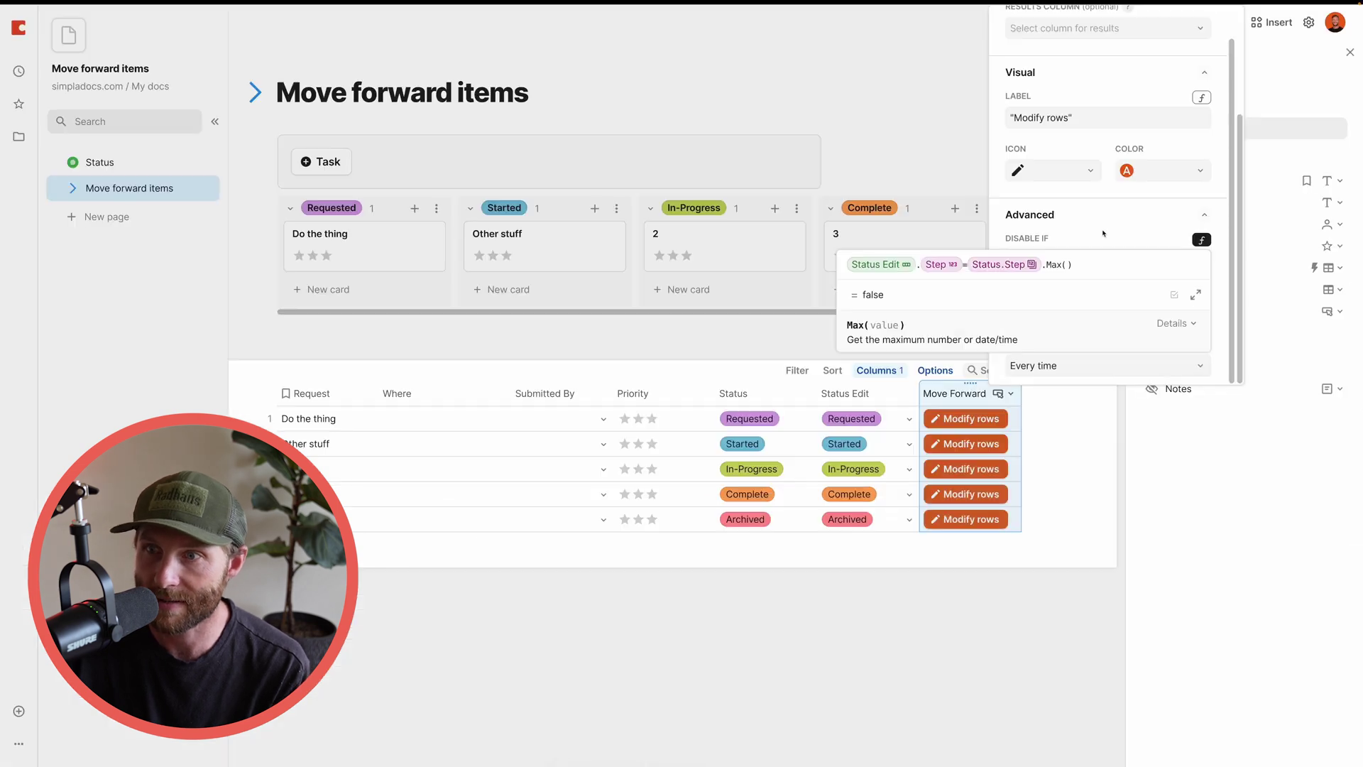
click(970, 267)
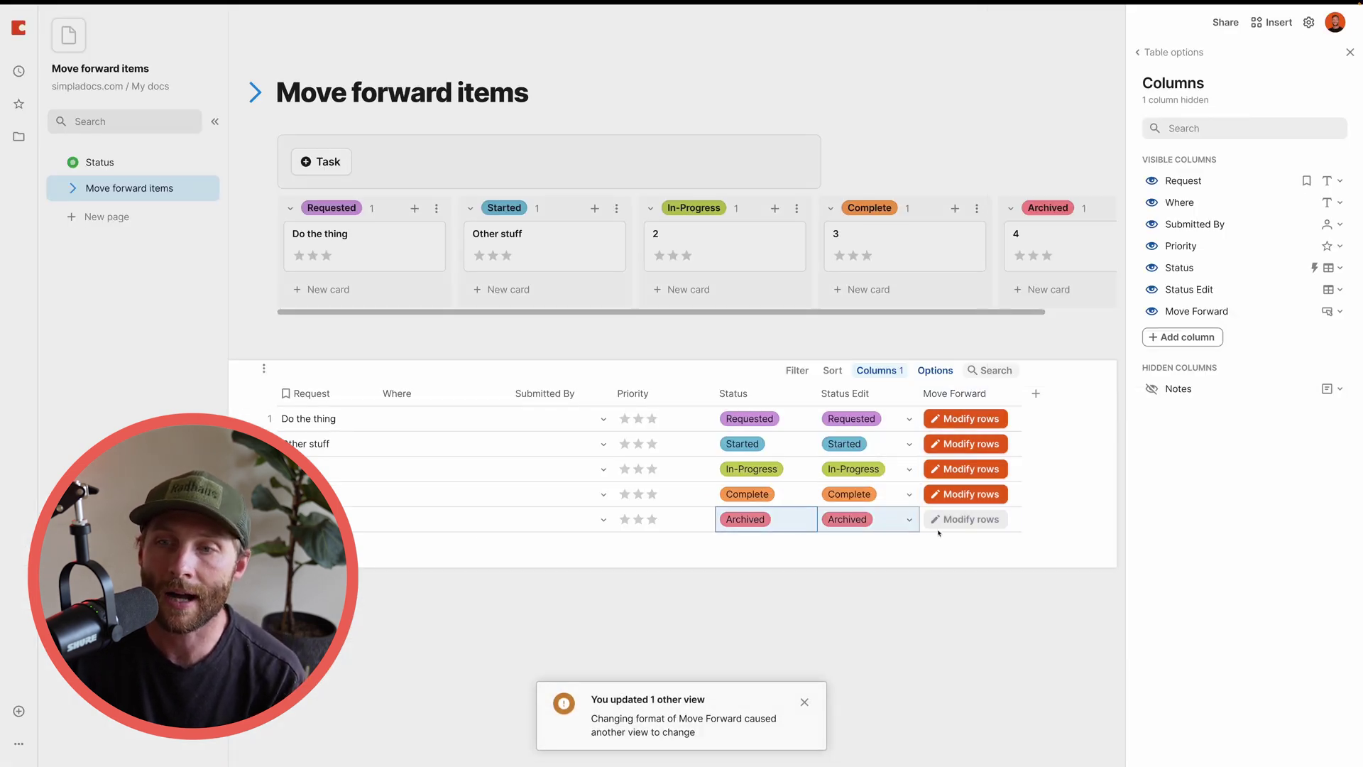
Step: Select the greyed-out Archived row and reopen Move Forward's column settings
drag(753, 520, 986, 531)
click(984, 526)
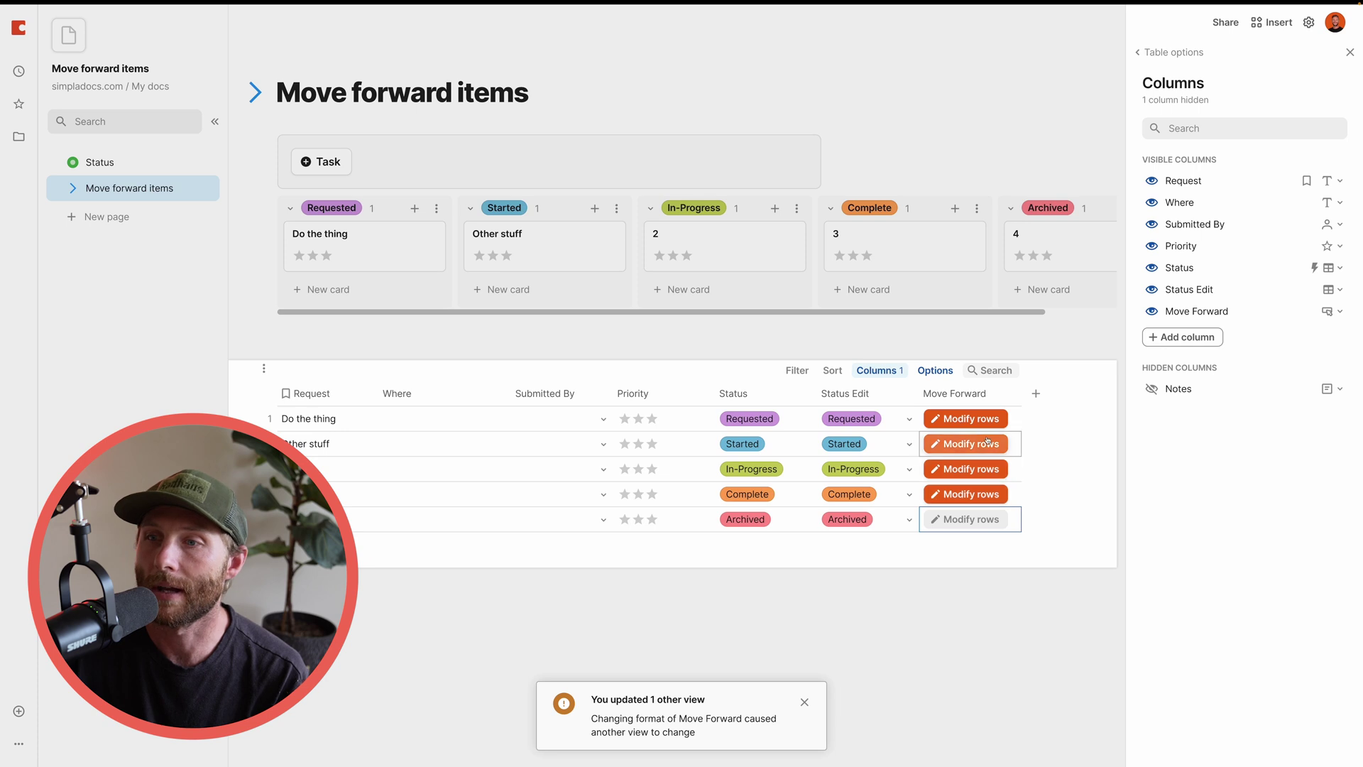
click(1007, 394)
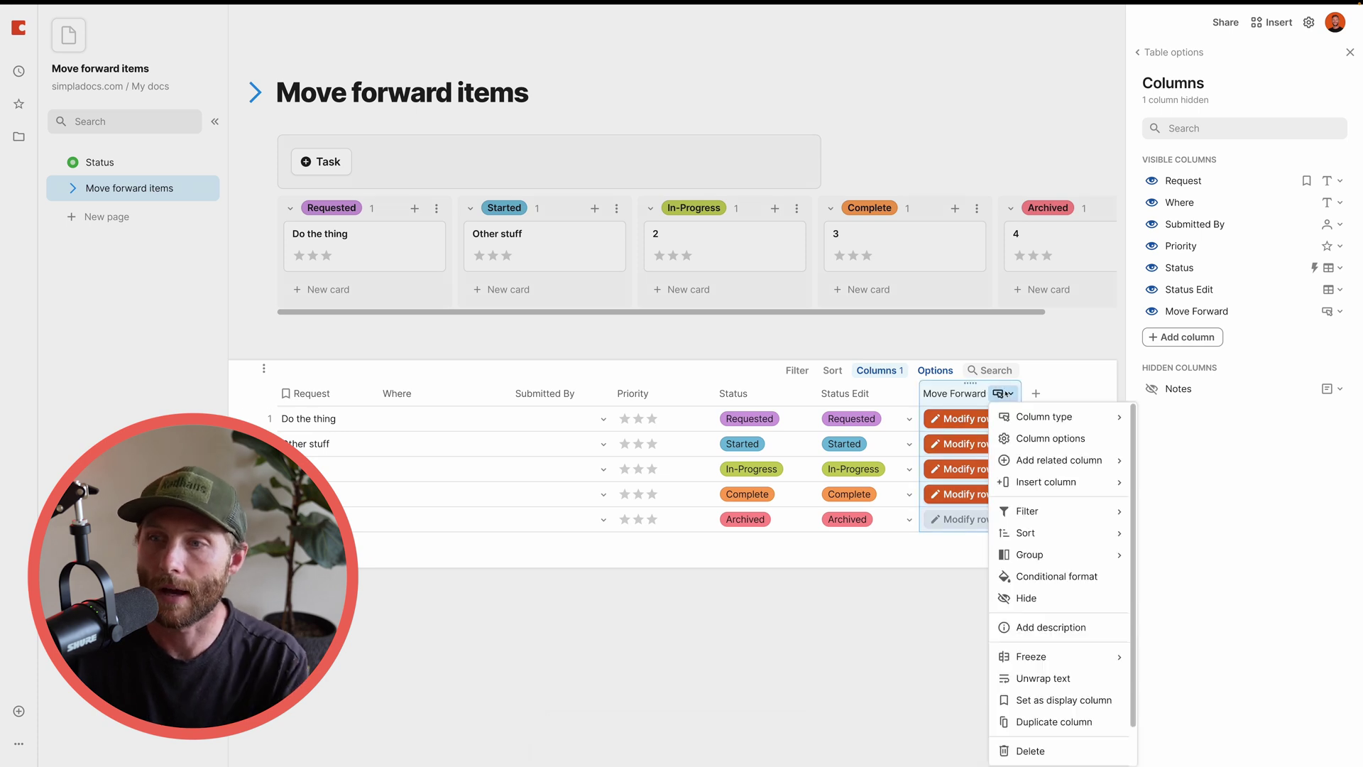
click(1040, 438)
scroll(1065, 355, down, 1)
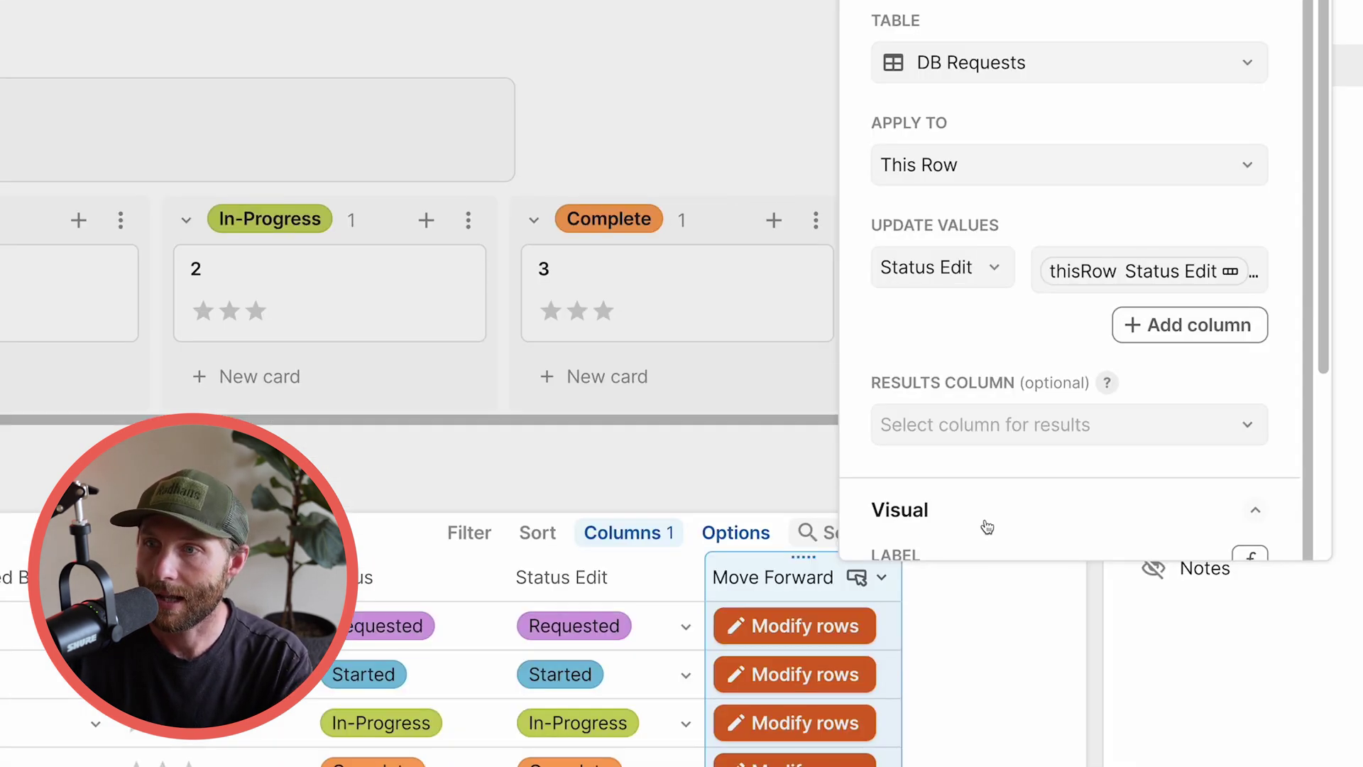
Step: Replace the Modify rows label with a Format("Move to: {1}", ...) formula draft
scroll(1062, 365, down, 3)
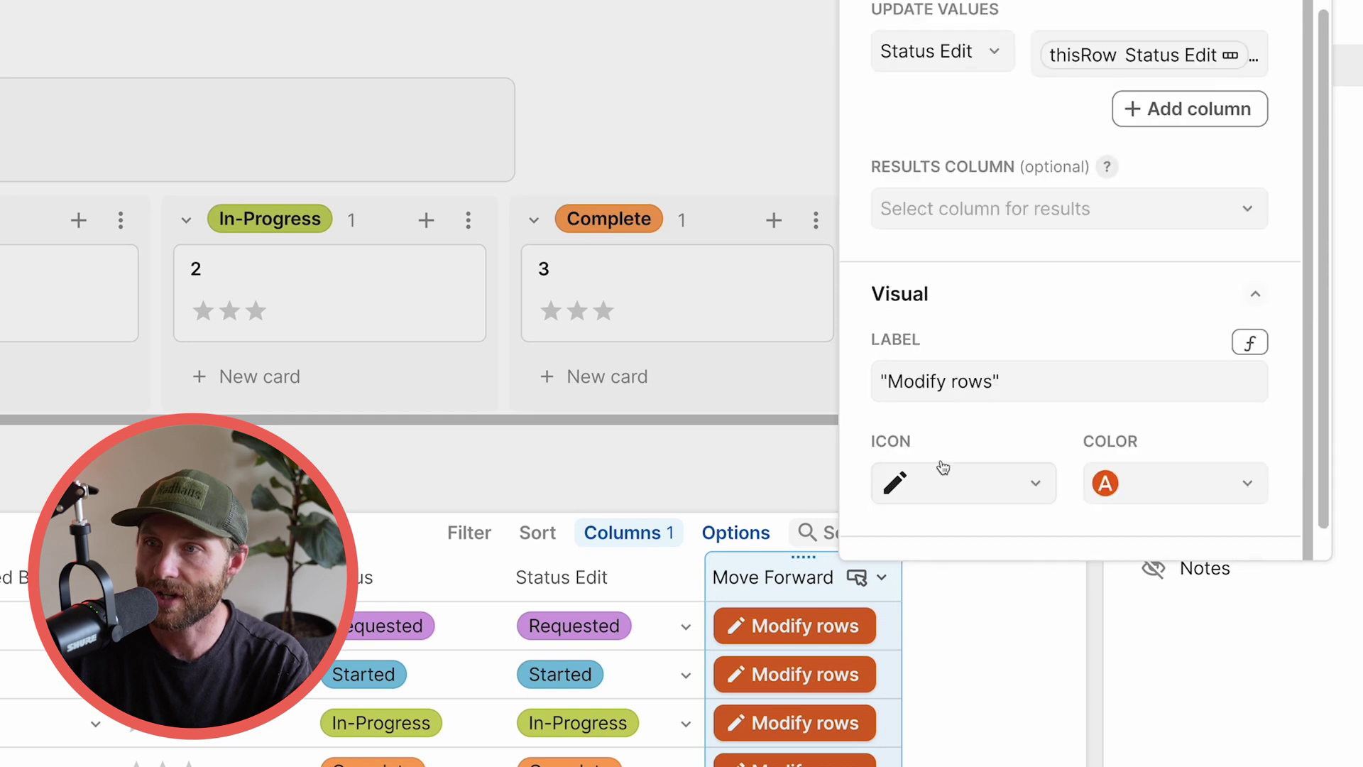
triple_click(954, 368)
key(BackSpace)
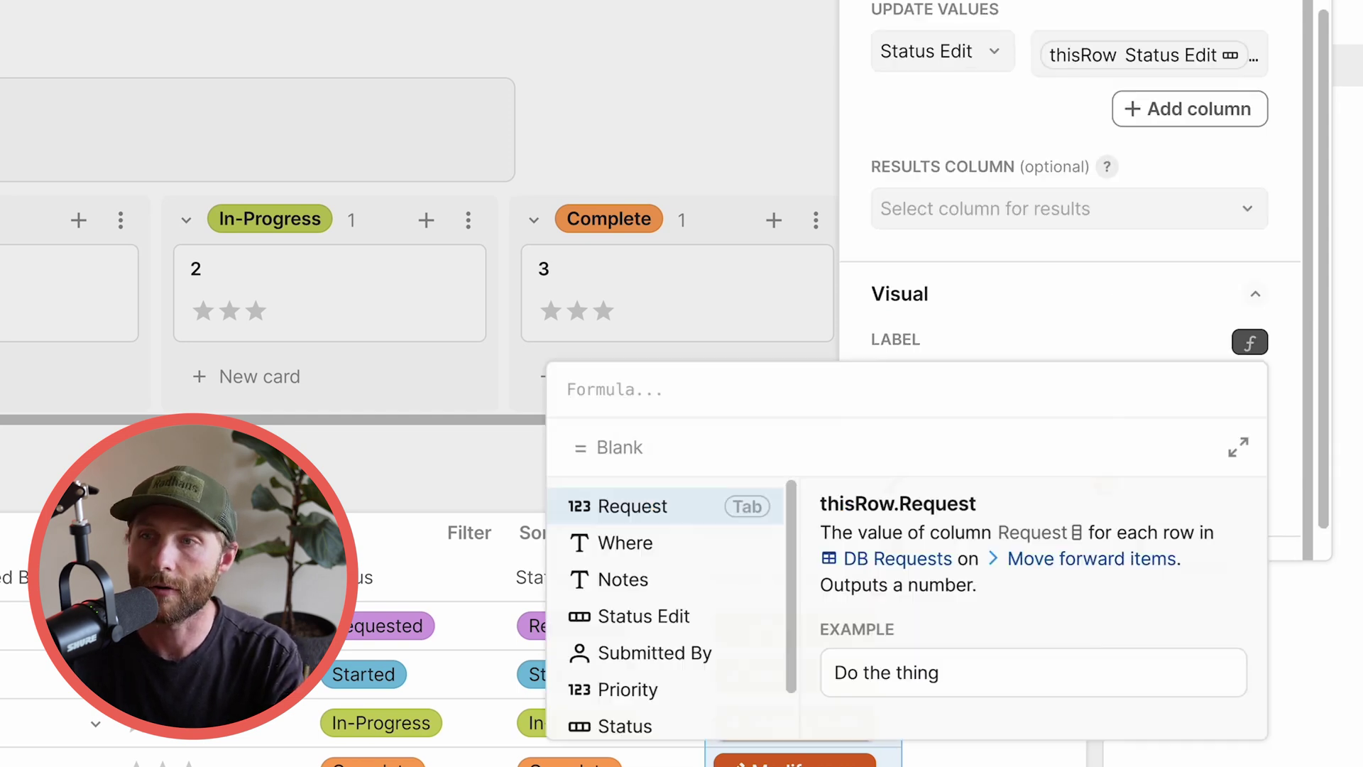
text(format()
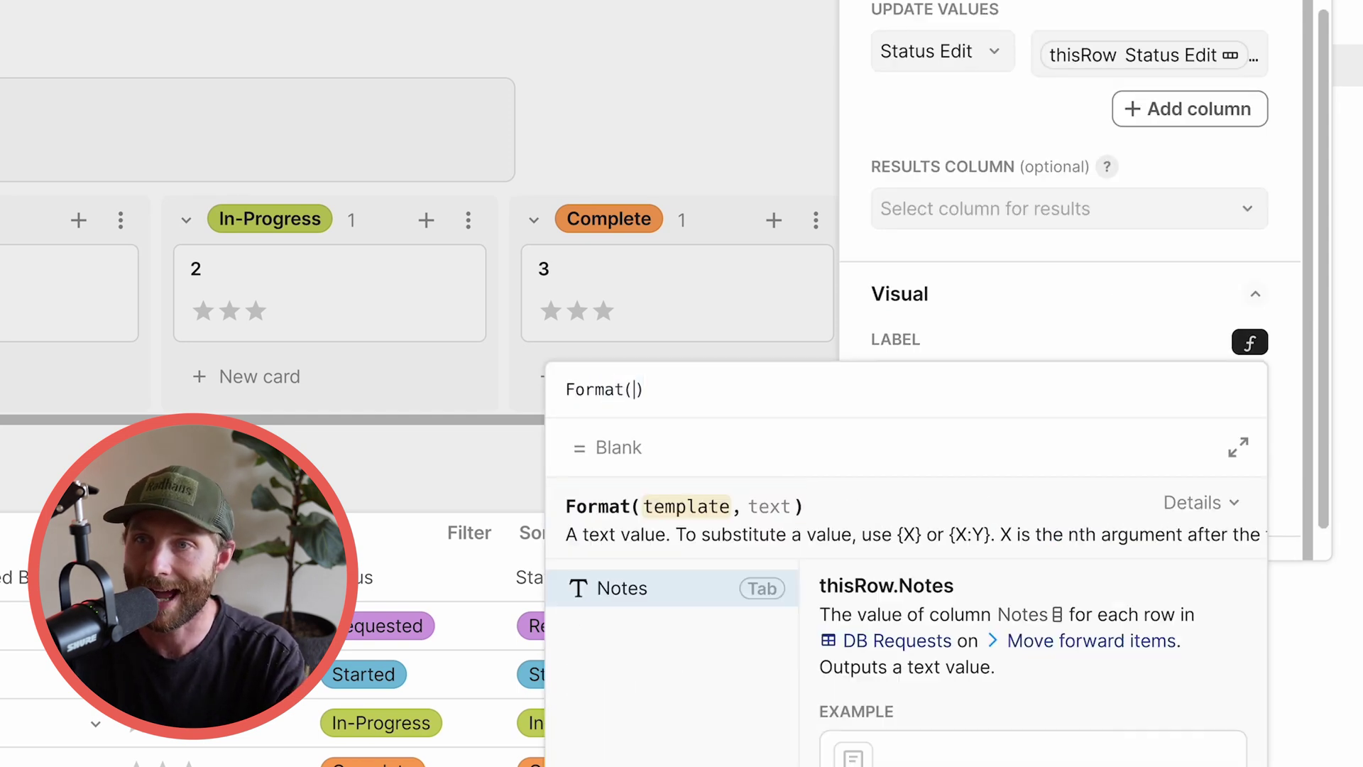
text("Move to: )
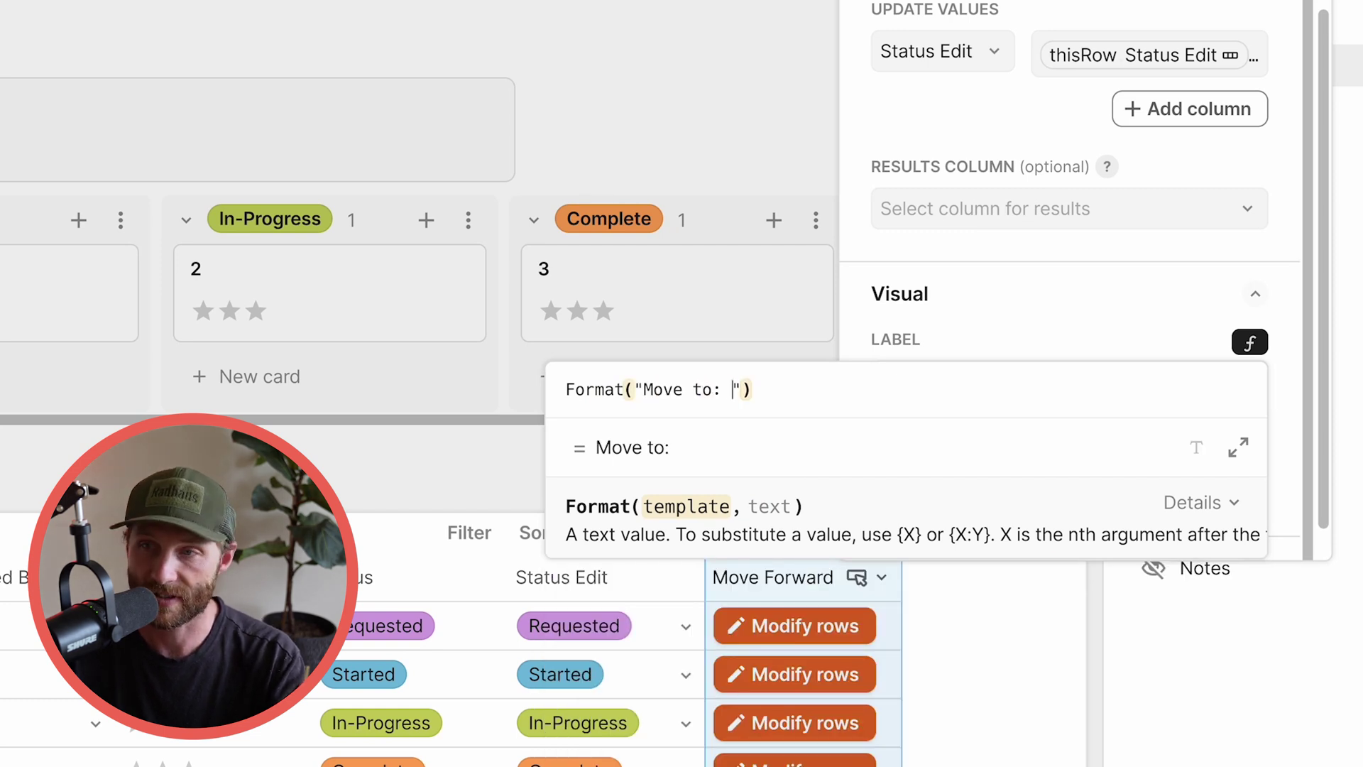
text({1})
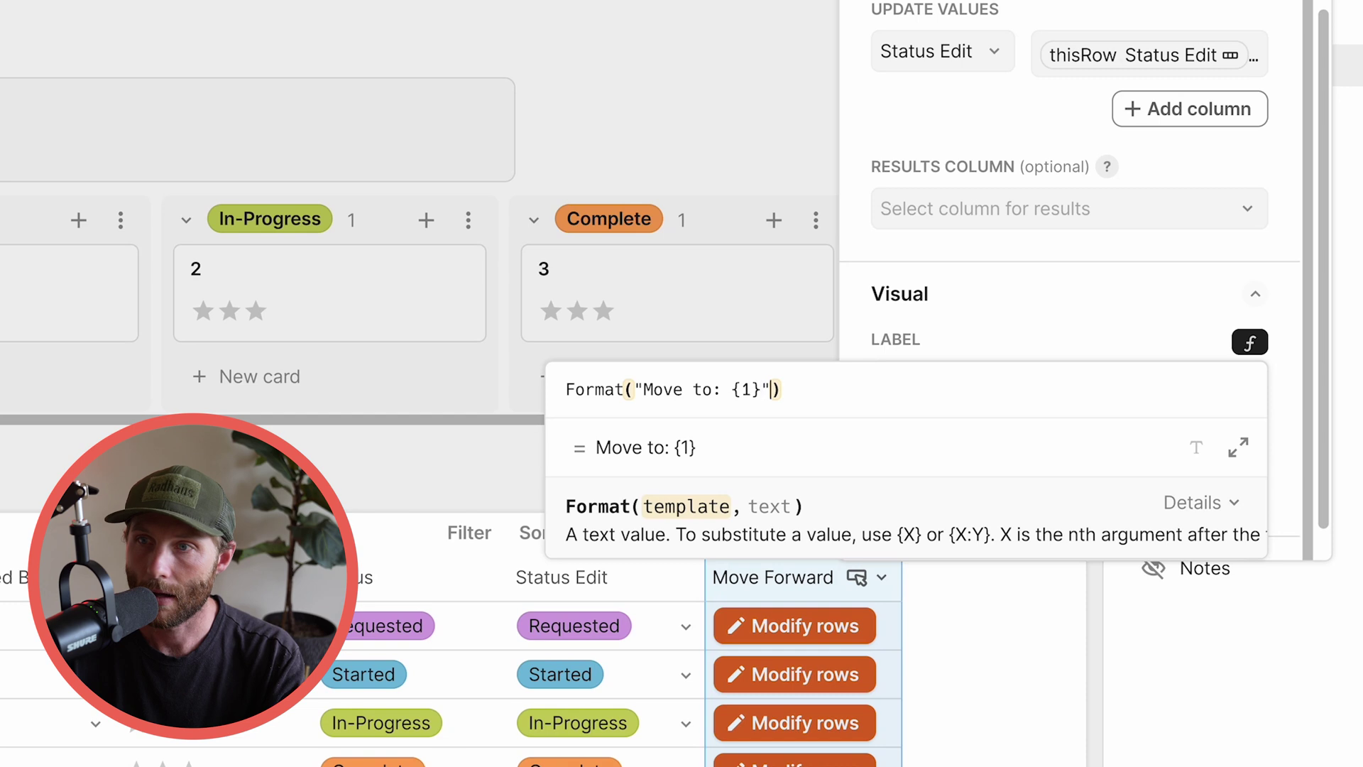
text(,Notes)
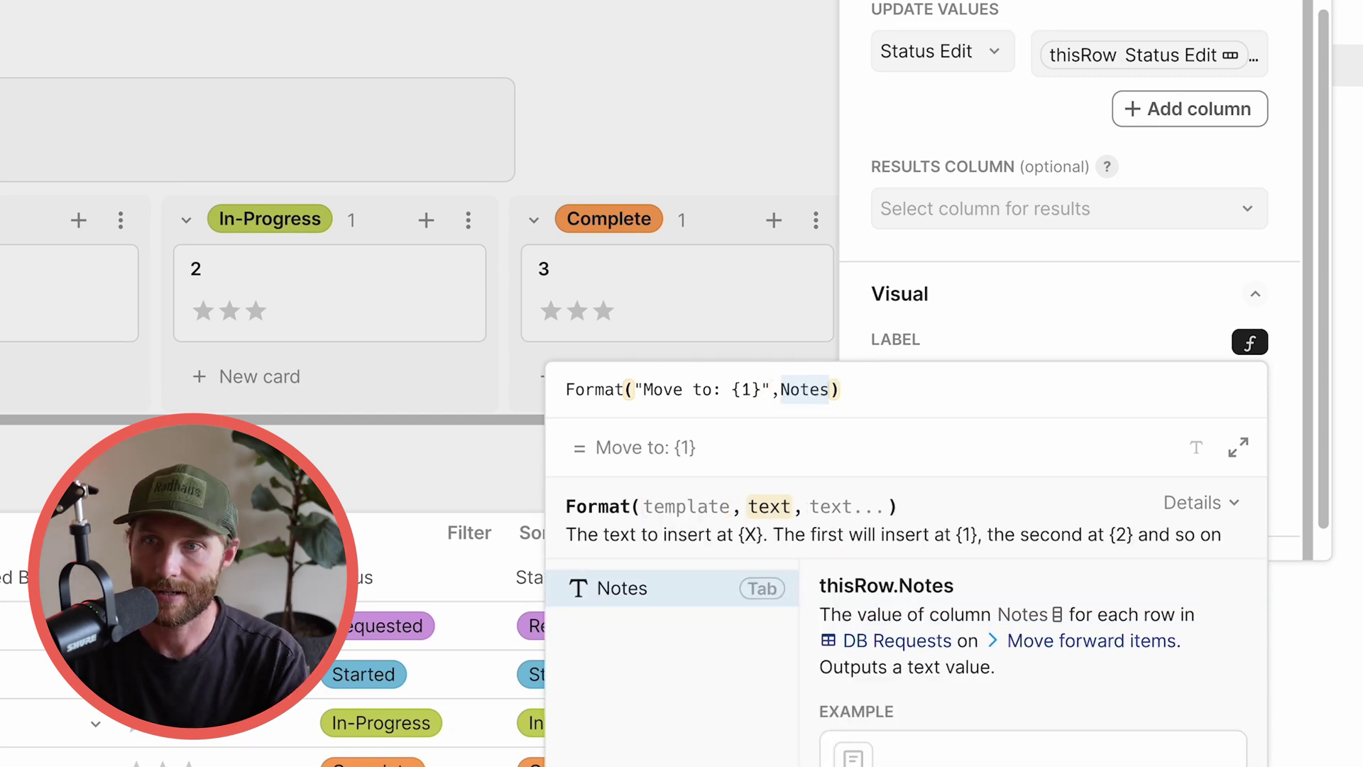
text(status Edit)
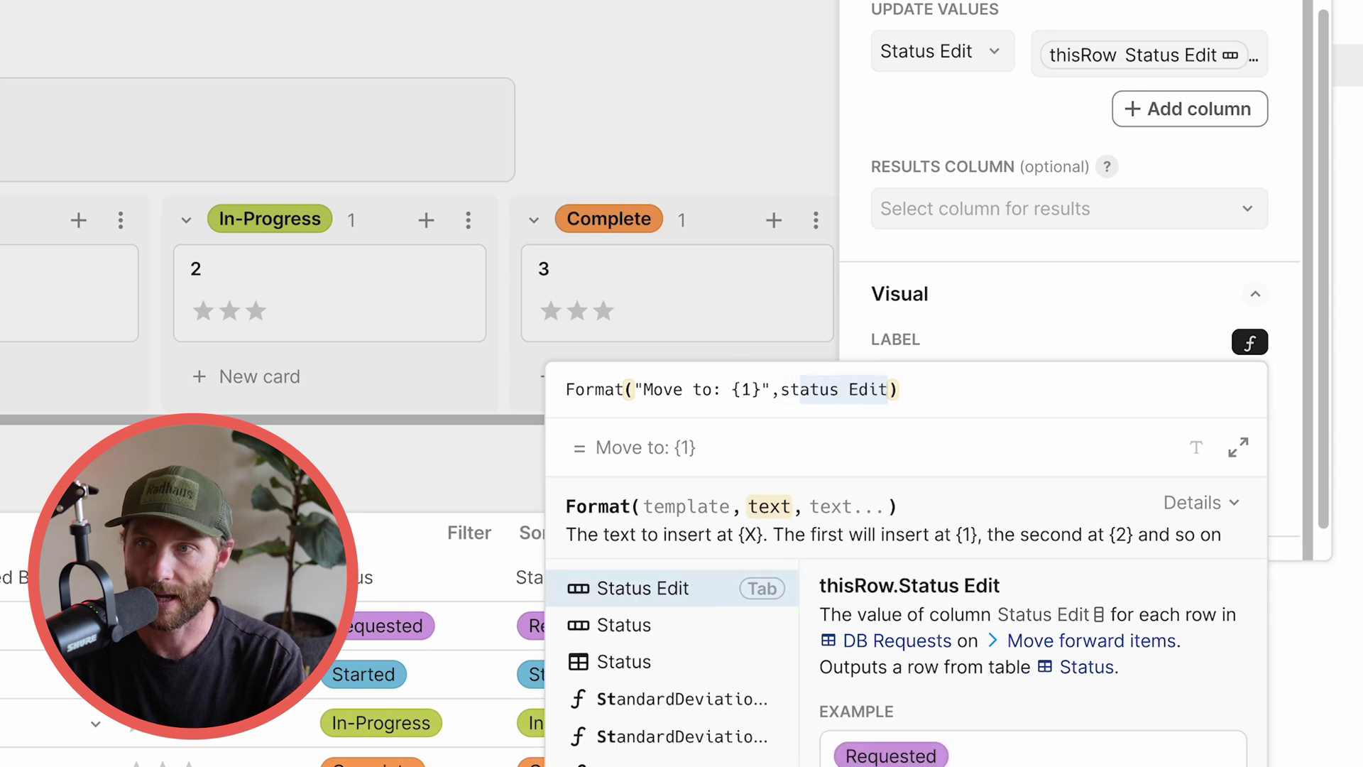
key(Down)
key(Down)
key(Return)
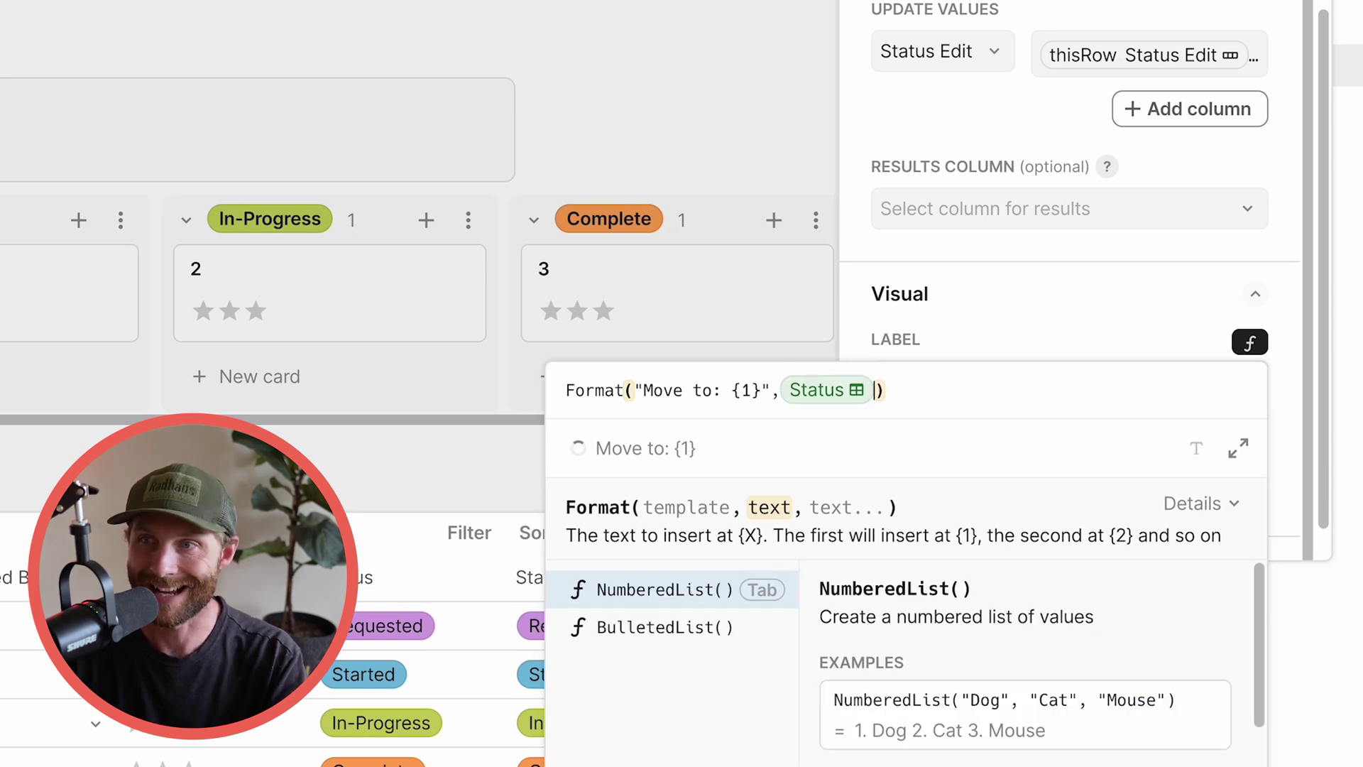
text(.filter())
key(BackSpace)
key(BackSpace)
key(BackSpace)
key(BackSpace)
key(BackSpace)
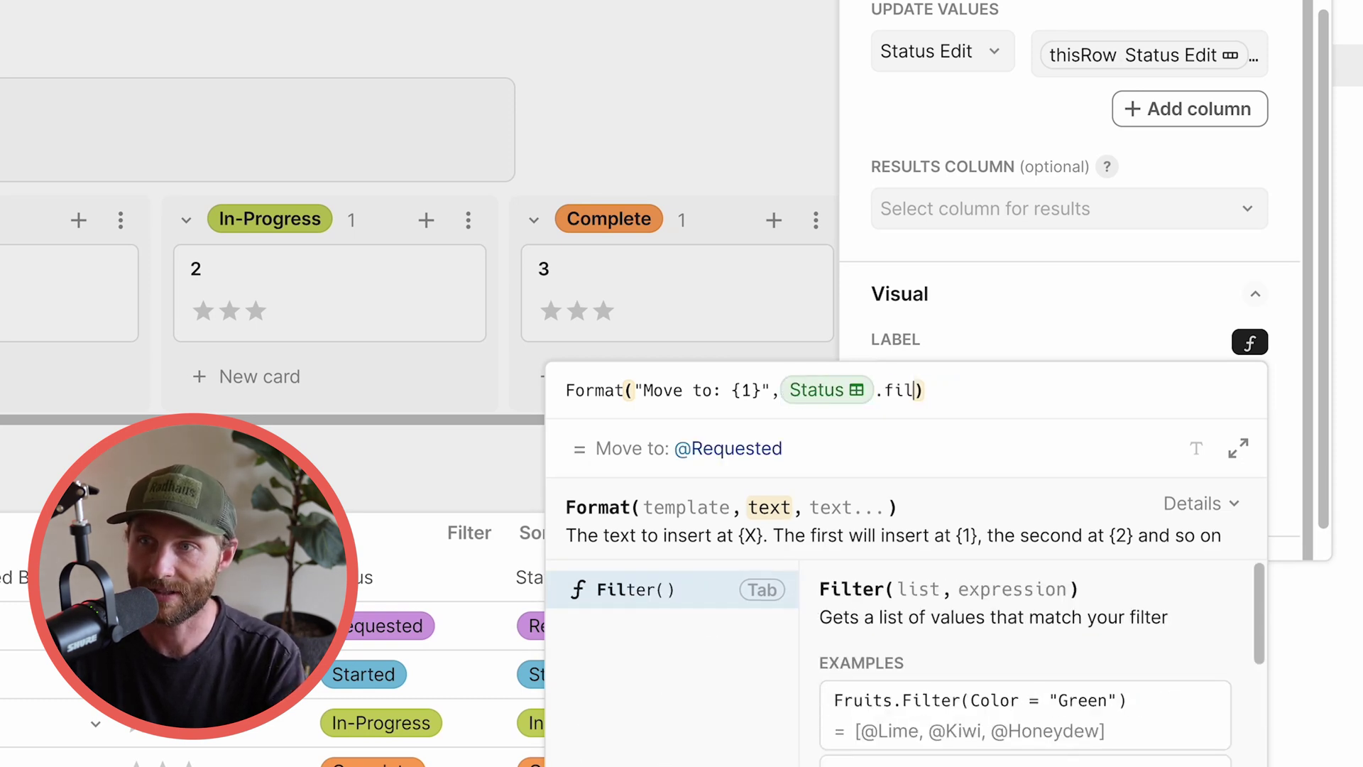
key(BackSpace)
key(BackSpace)
key(BackSpace)
key(BackSpace)
key(BackSpace)
text(Stat)
key(Tab)
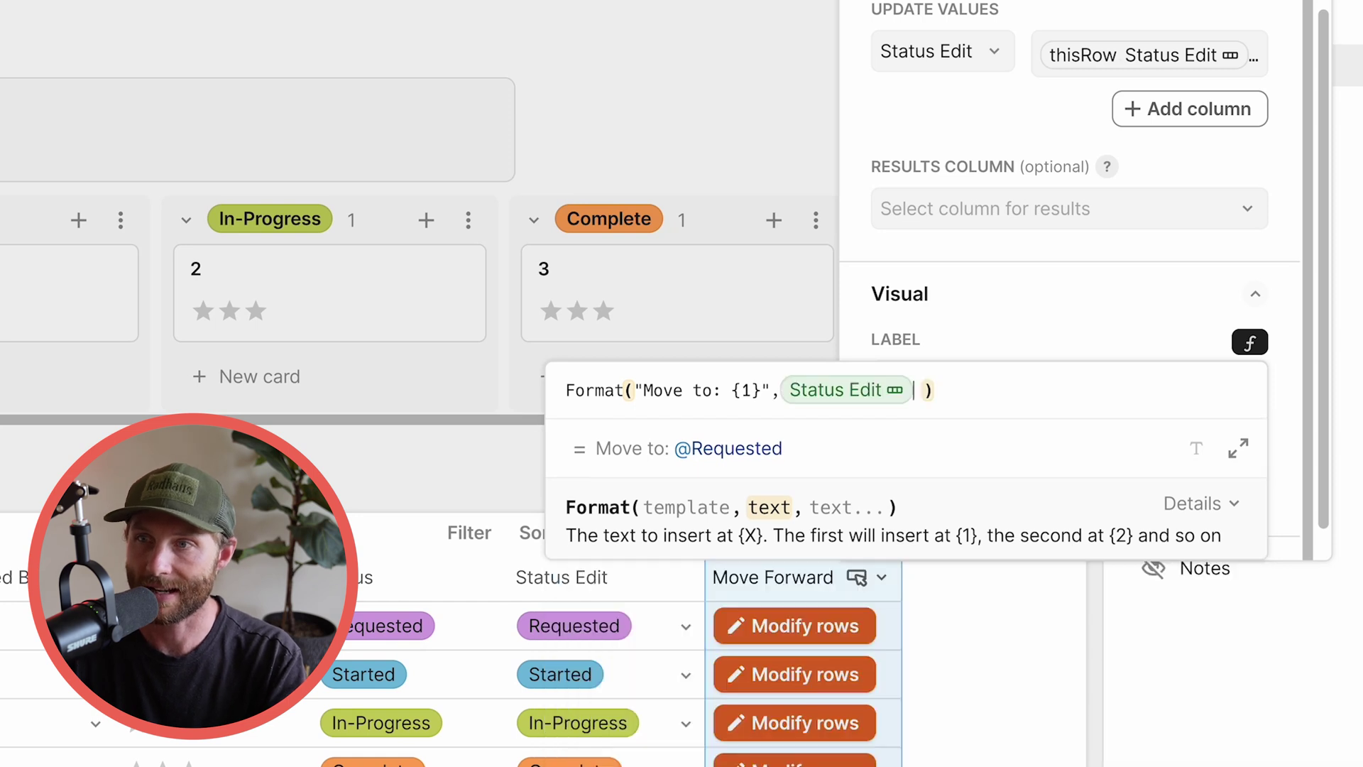
text(.status)
key(BackSpace)
key(BackSpace)
key(BackSpace)
key(BackSpace)
text(ep)
key(Tab)
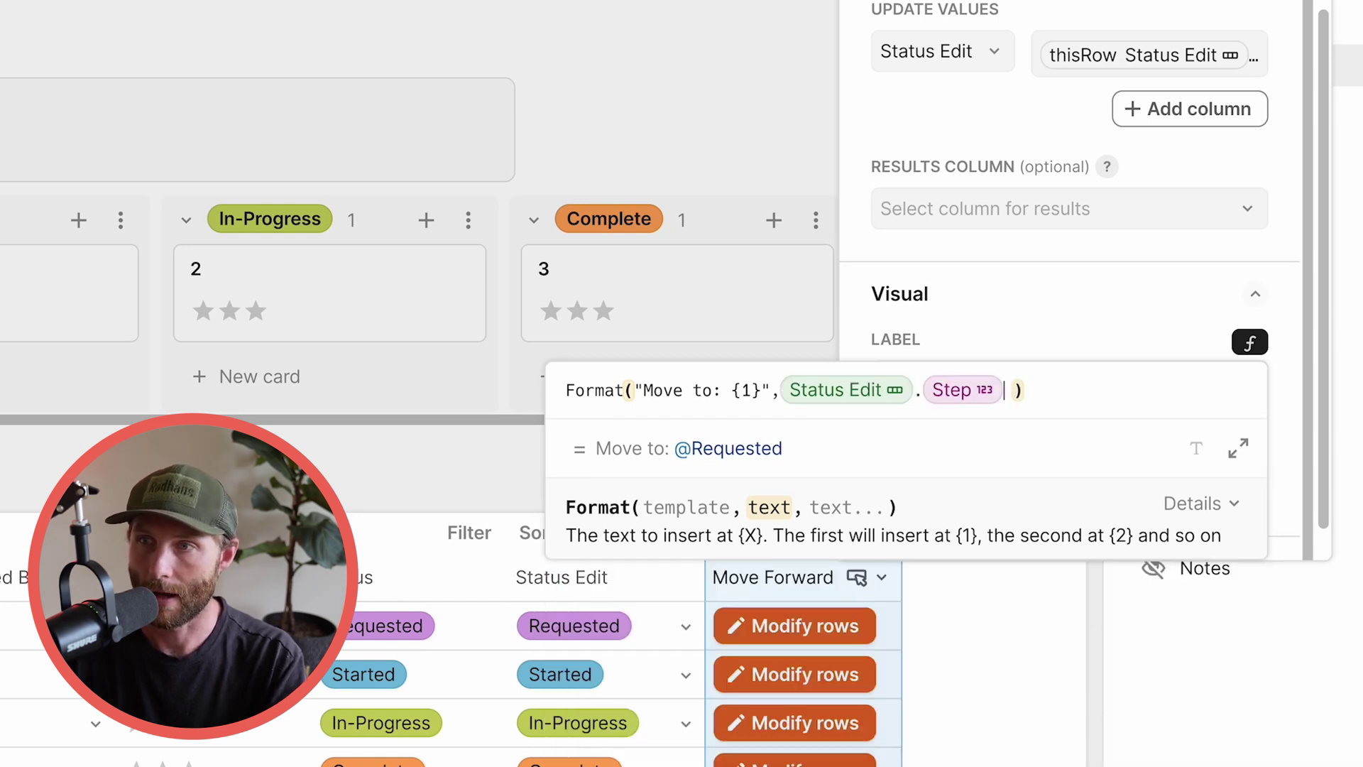
text(.)
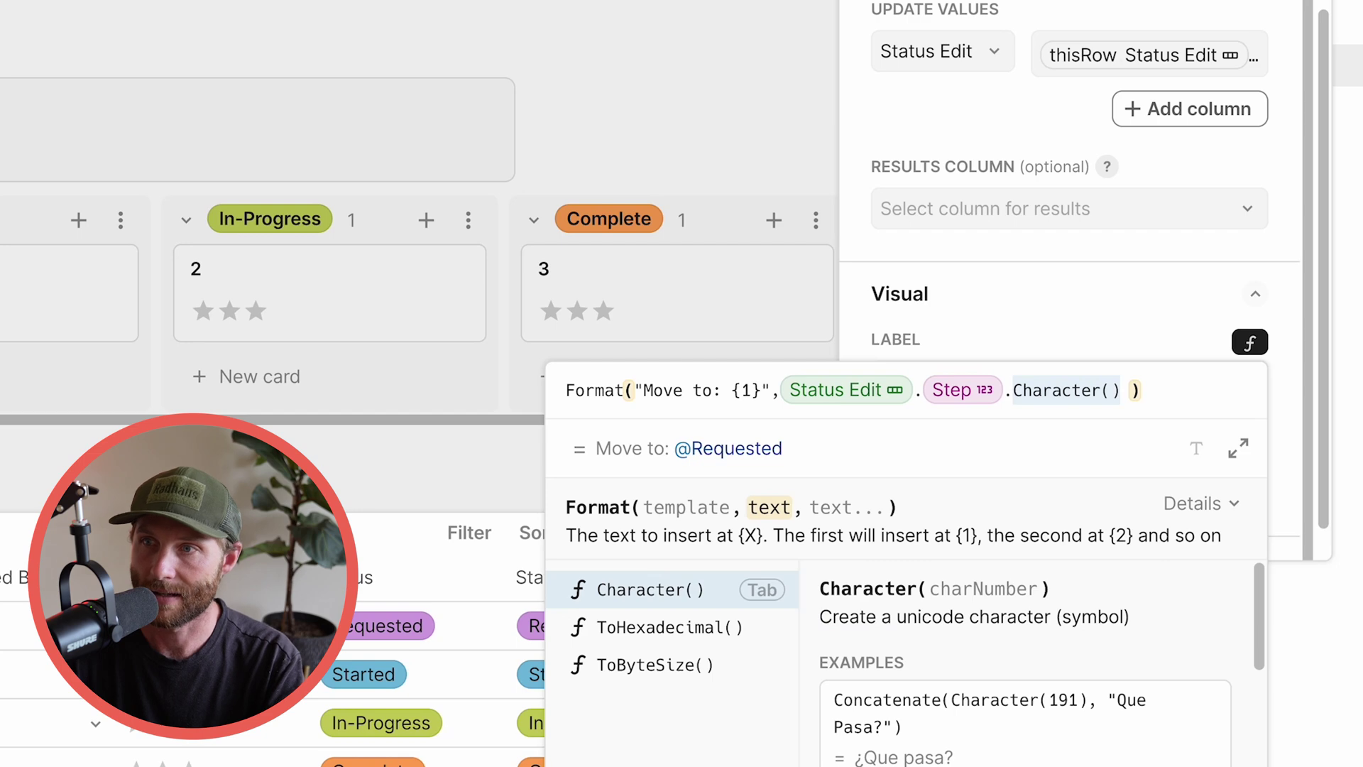
Step: Fill the label's argument with Status.Filter(Step=Status Edit.Step+1)
key(BackSpace)
key(BackSpace)
key(BackSpace)
key(BackSpace)
key(BackSpace)
key(BackSpace)
key(BackSpace)
key(BackSpace)
key(BackSpace)
key(BackSpace)
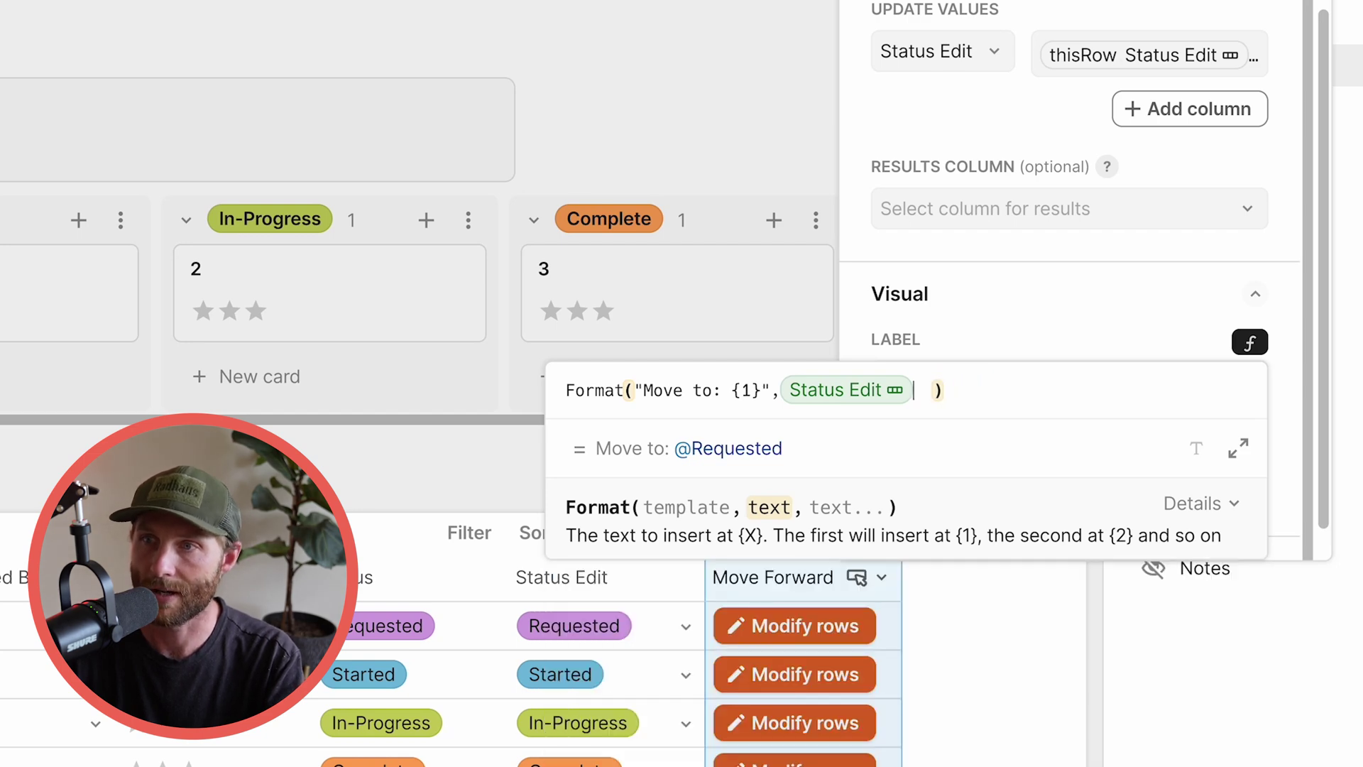
key(BackSpace)
key(BackSpace)
key(BackSpace)
key(Down)
key(Tab)
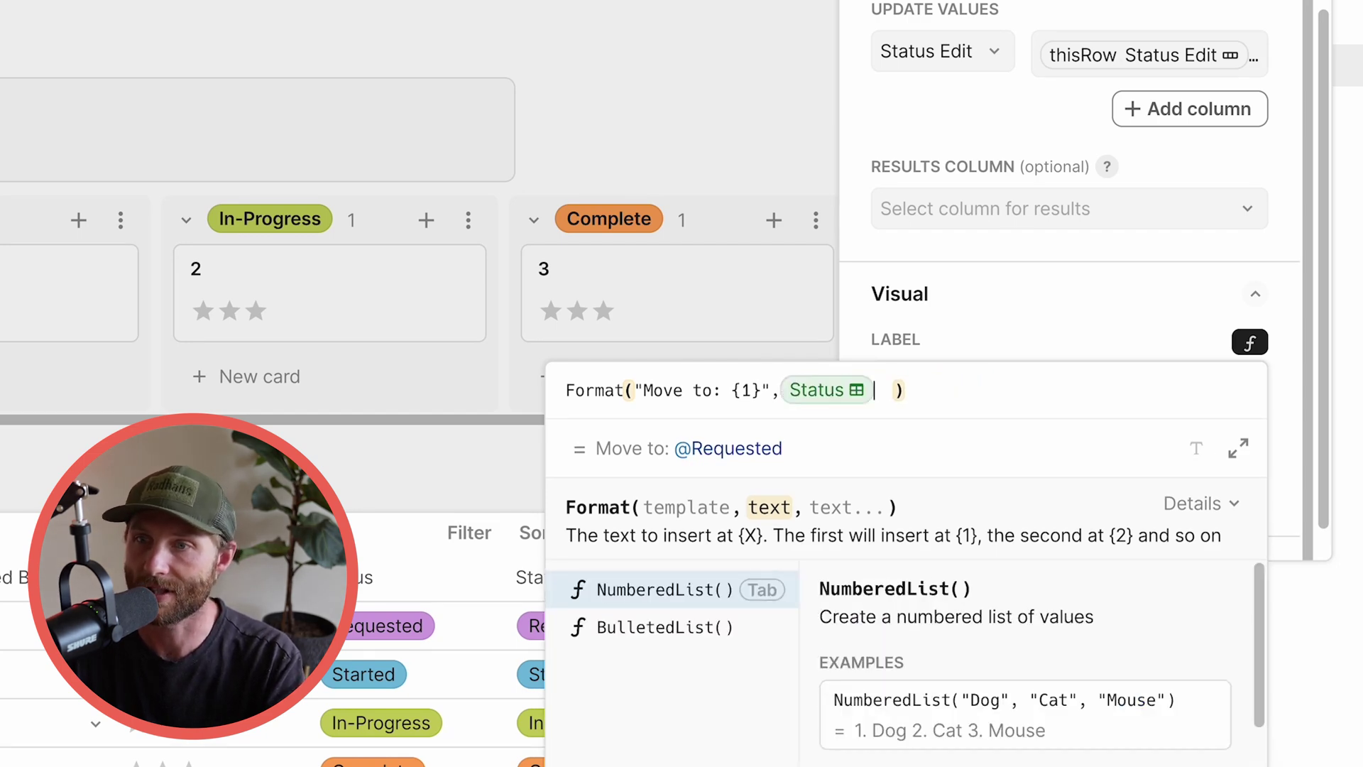
text(.filter()
key(Tab)
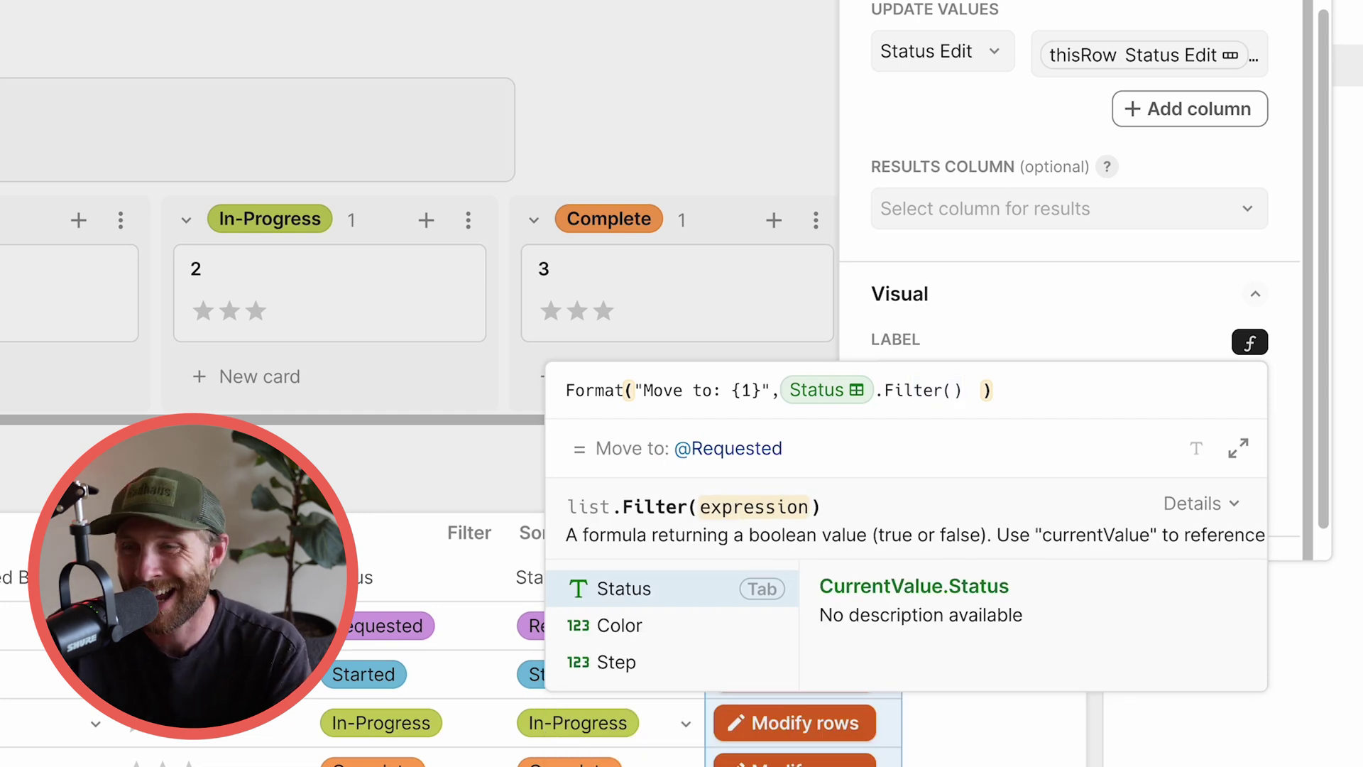
text(status)
key(Down)
key(Tab)
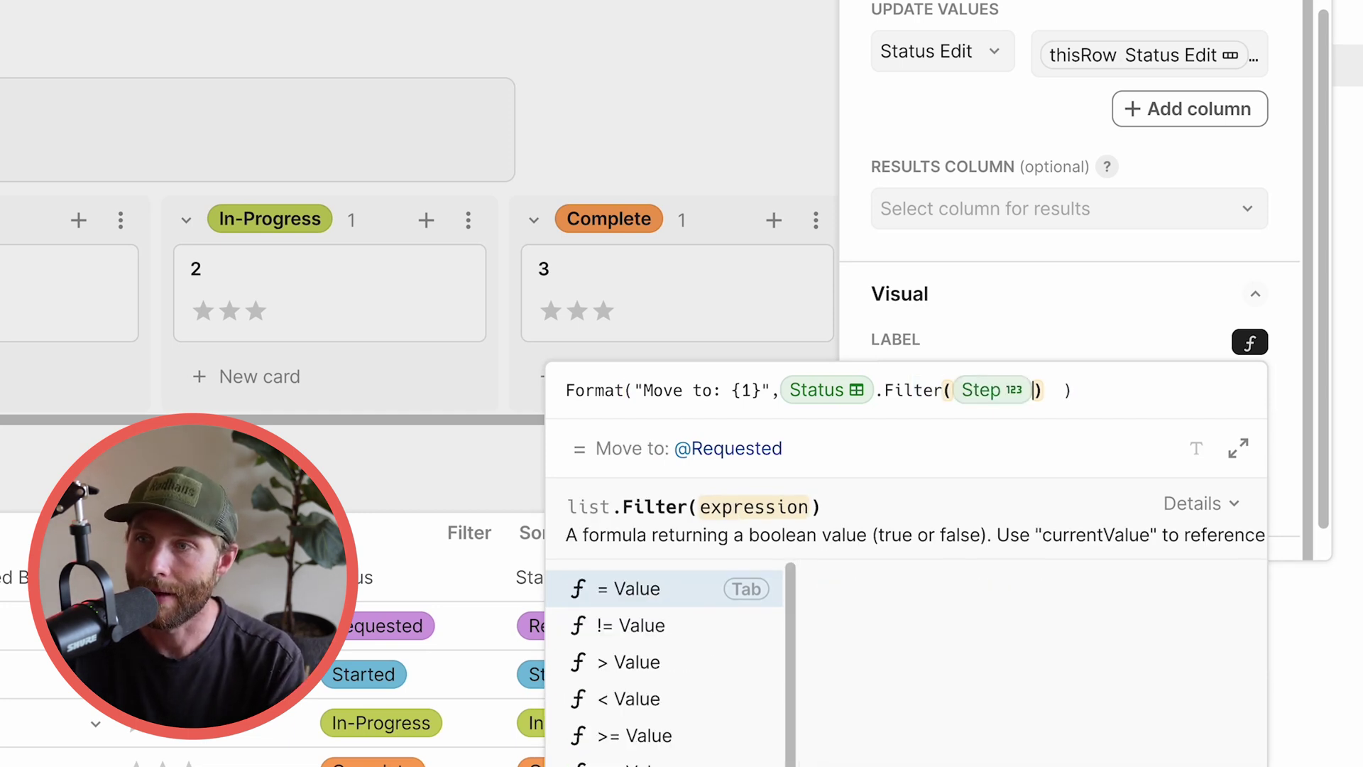
text(=1)
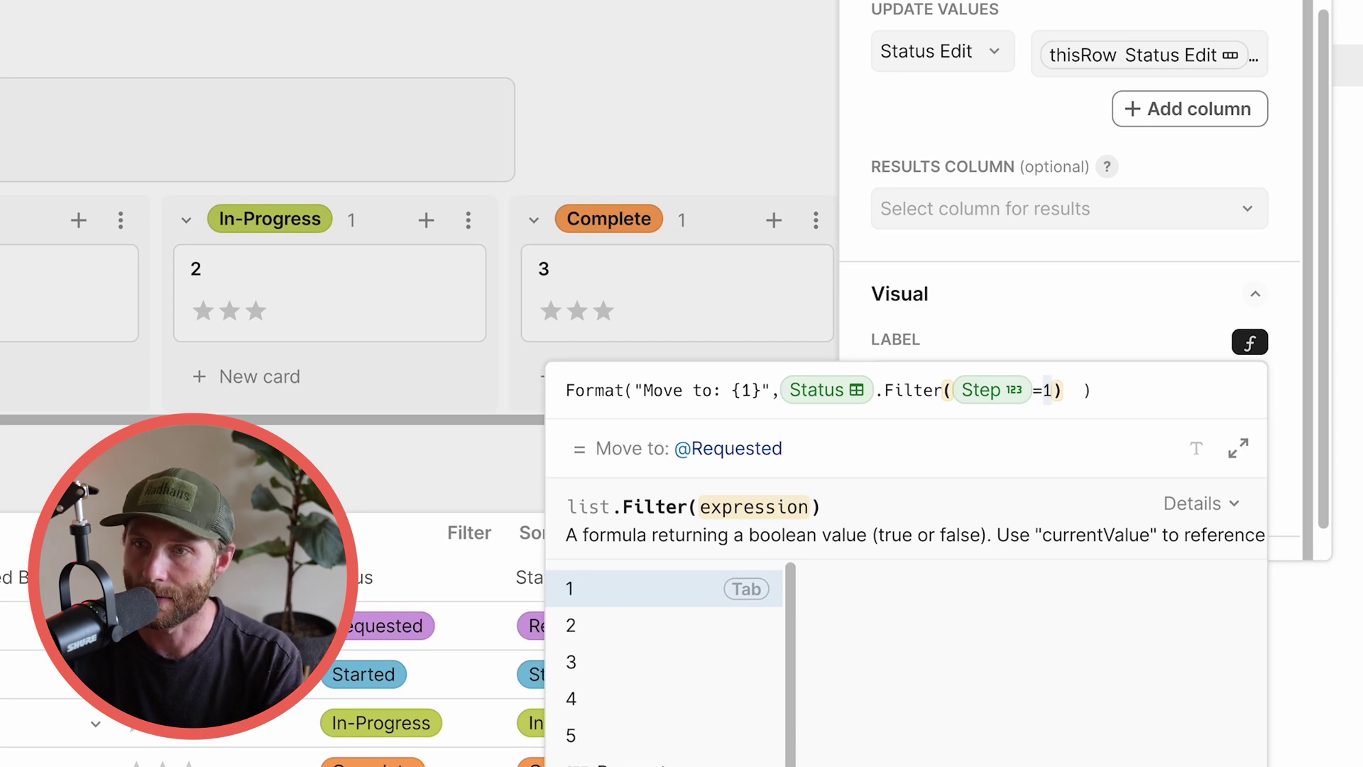
key(BackSpace)
text(status)
key(Down)
key(Down)
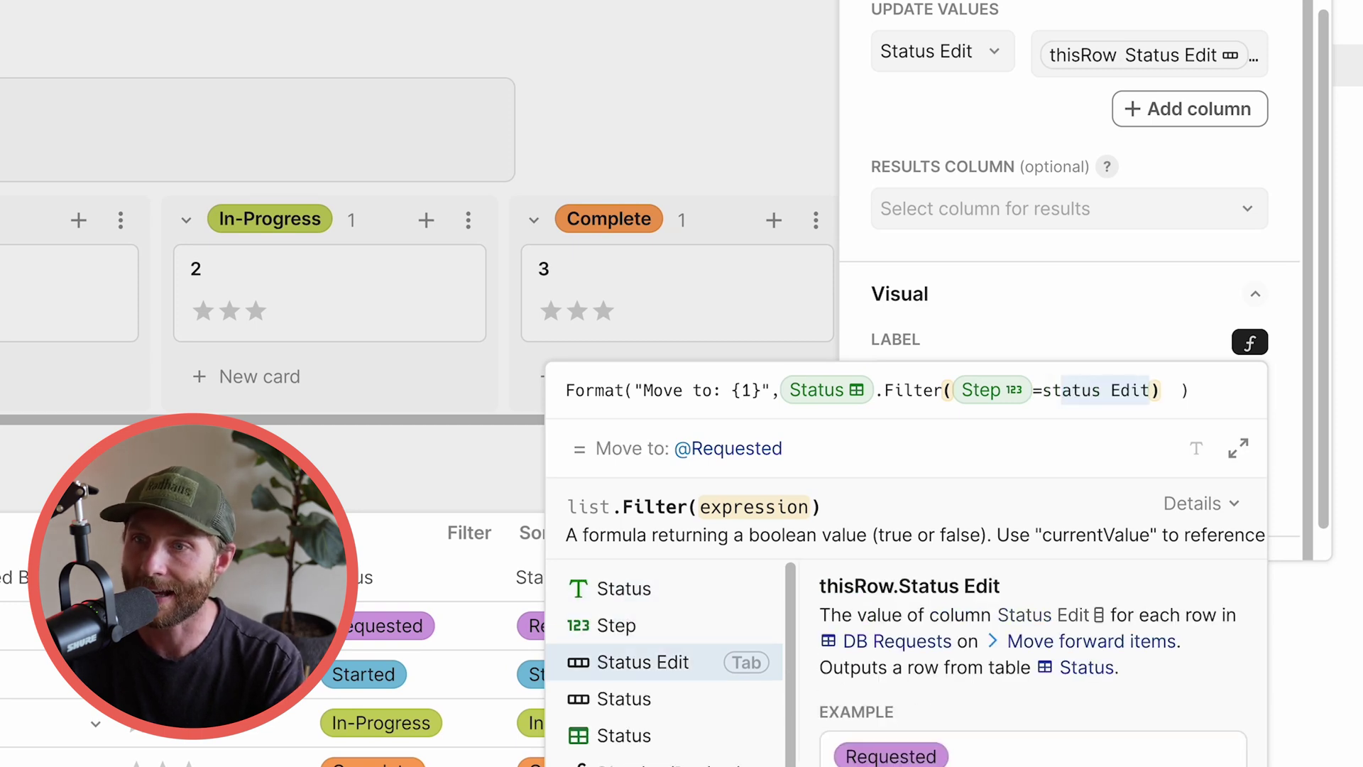
key(Tab)
text(.status)
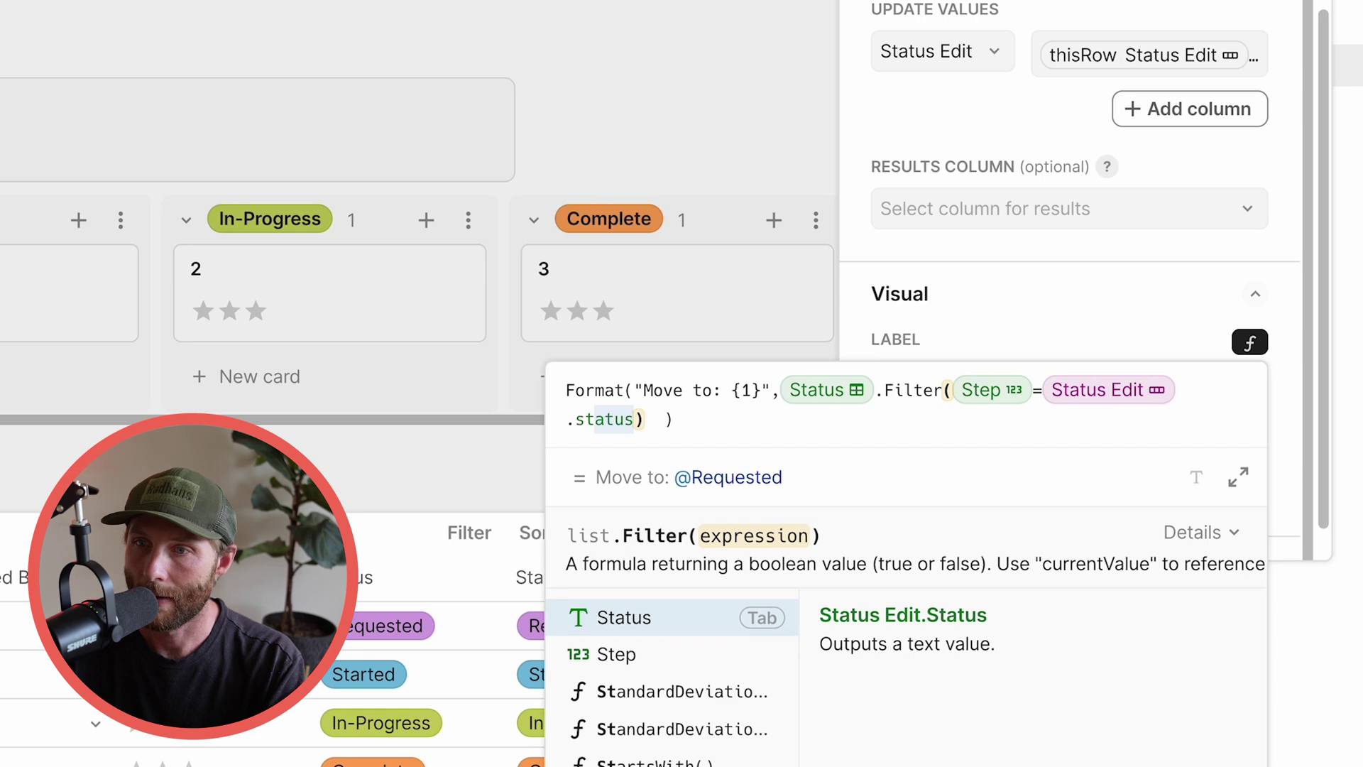
key(Down)
key(Tab)
text(+1)
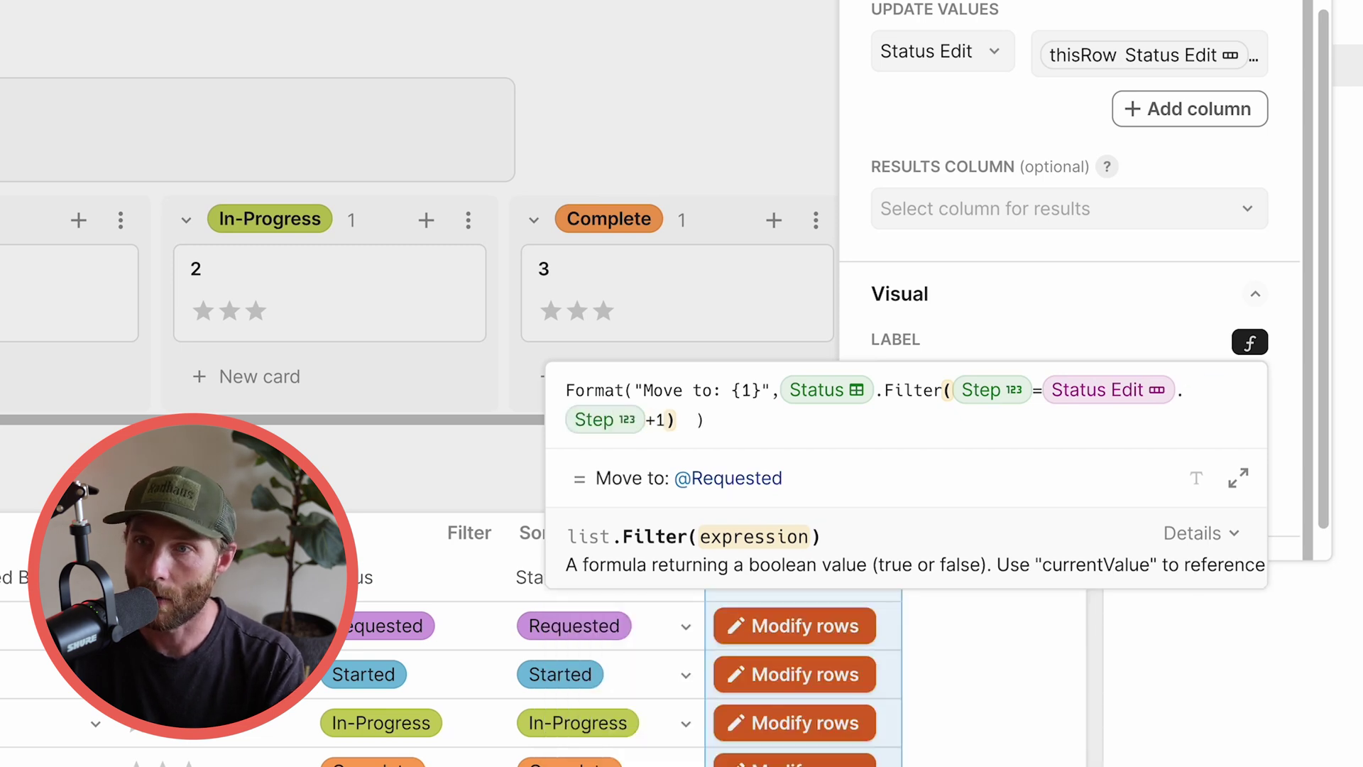
text())
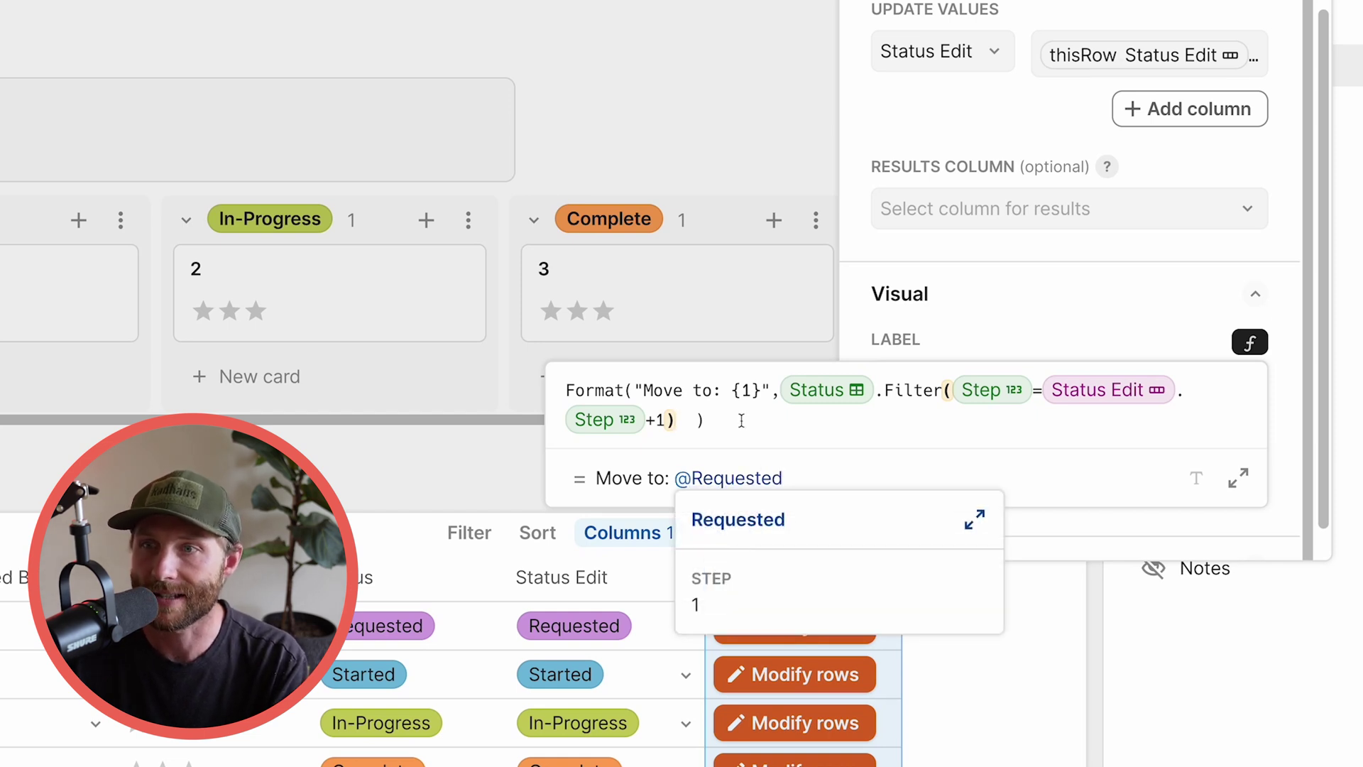
Step: Append .Status.First() to the filter and confirm the label formula
text(.Status)
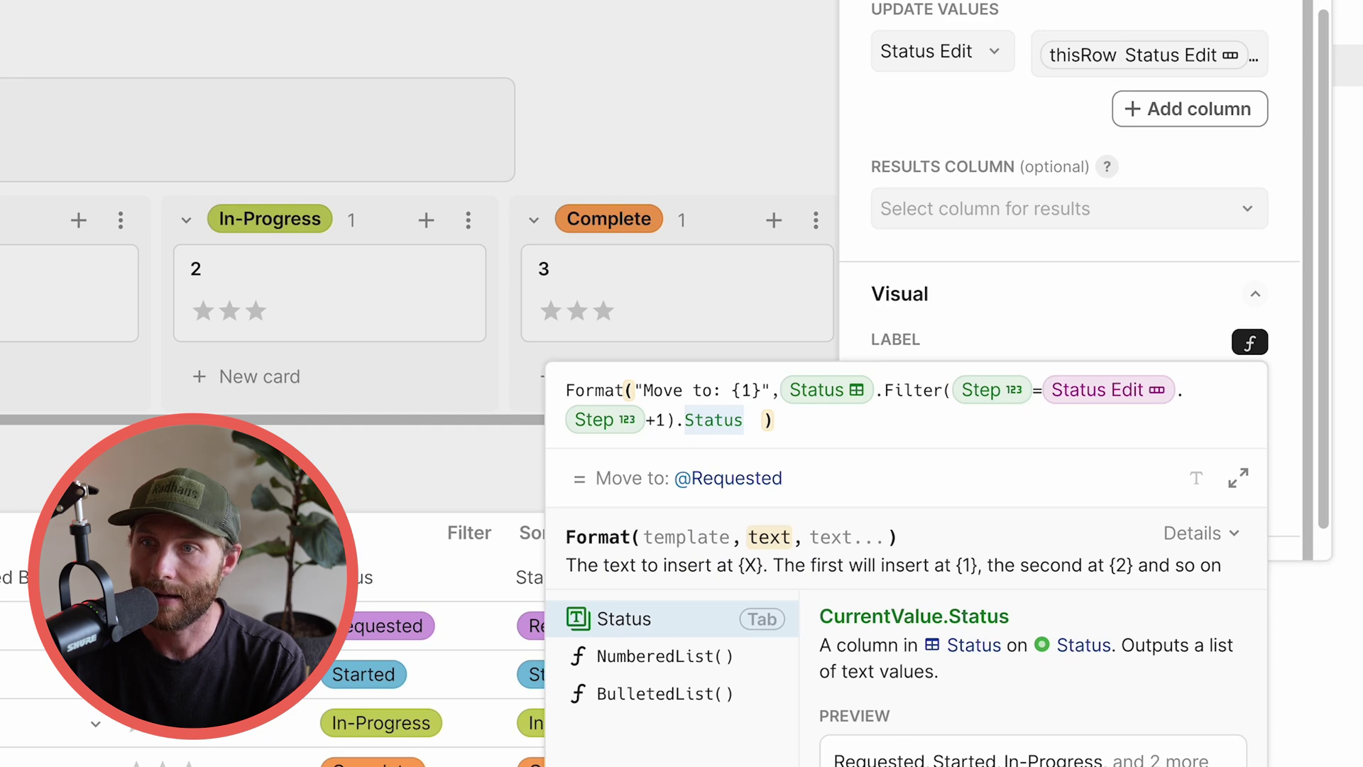
key(Tab)
text(.fir)
key(Tab)
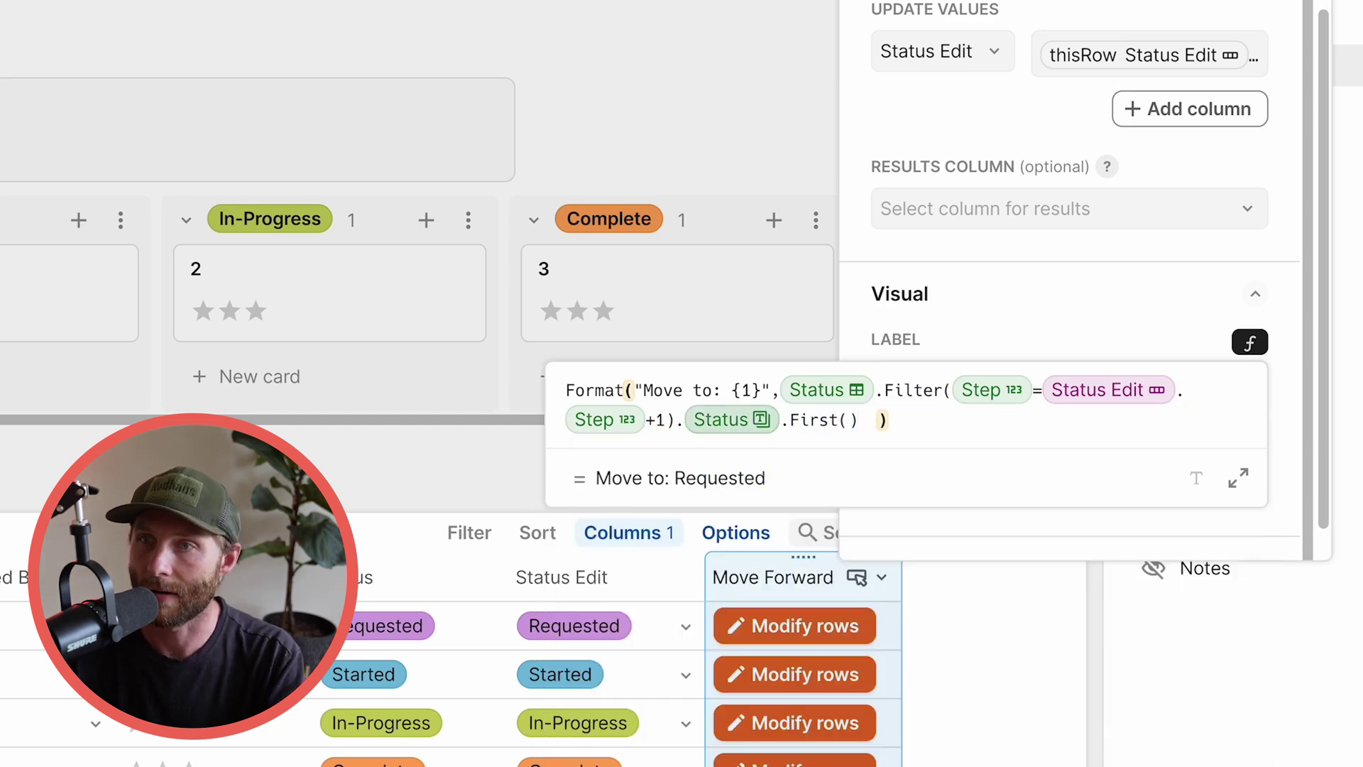
click(1032, 515)
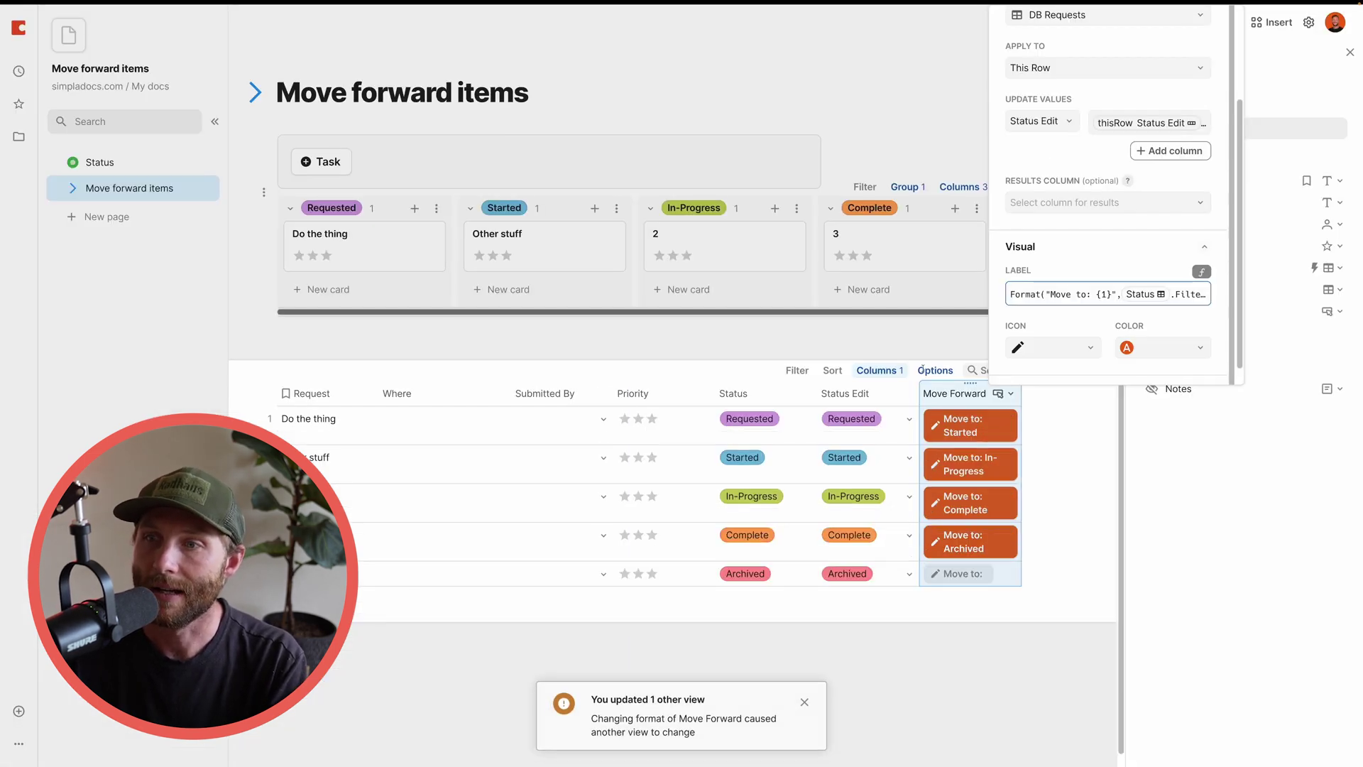
Step: Make the buttons dark grey with a right-pointing triangle icon, then close the settings
click(1135, 347)
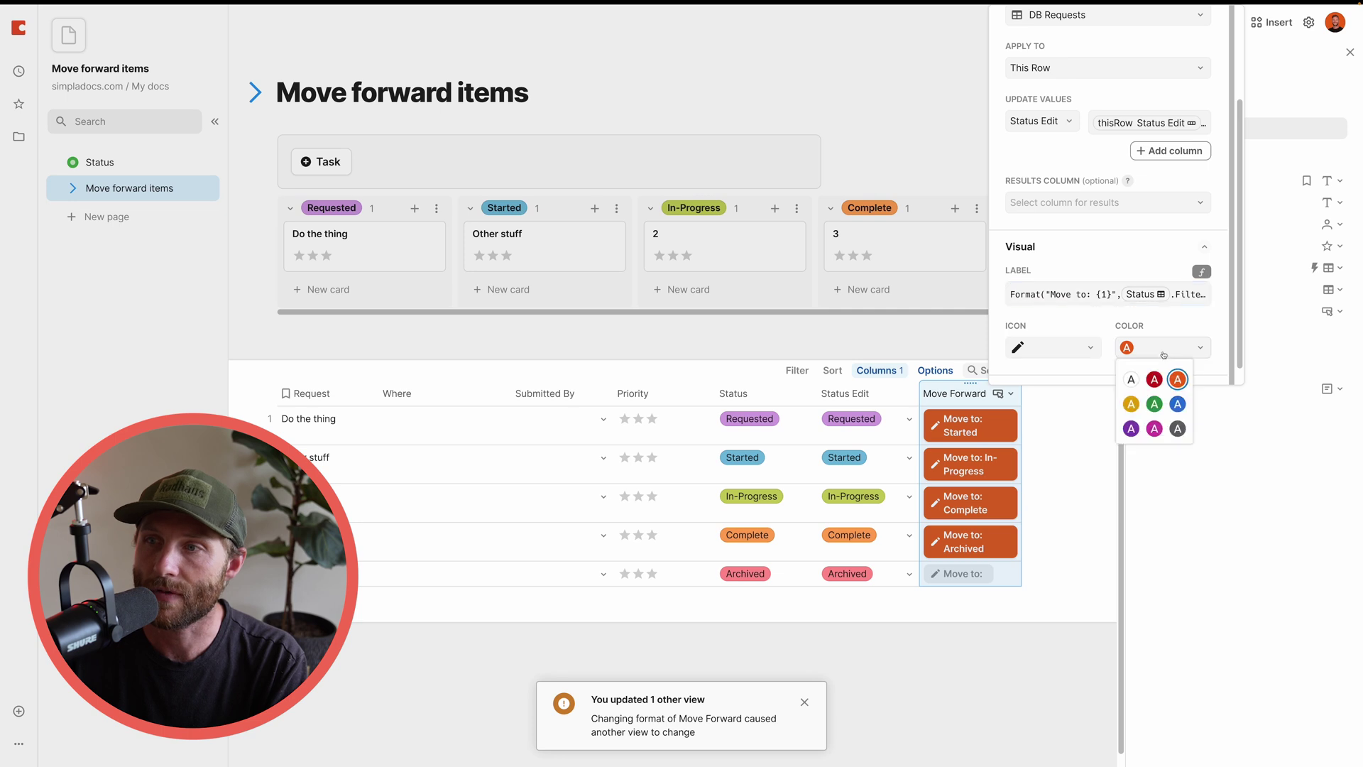
click(1178, 426)
click(1094, 352)
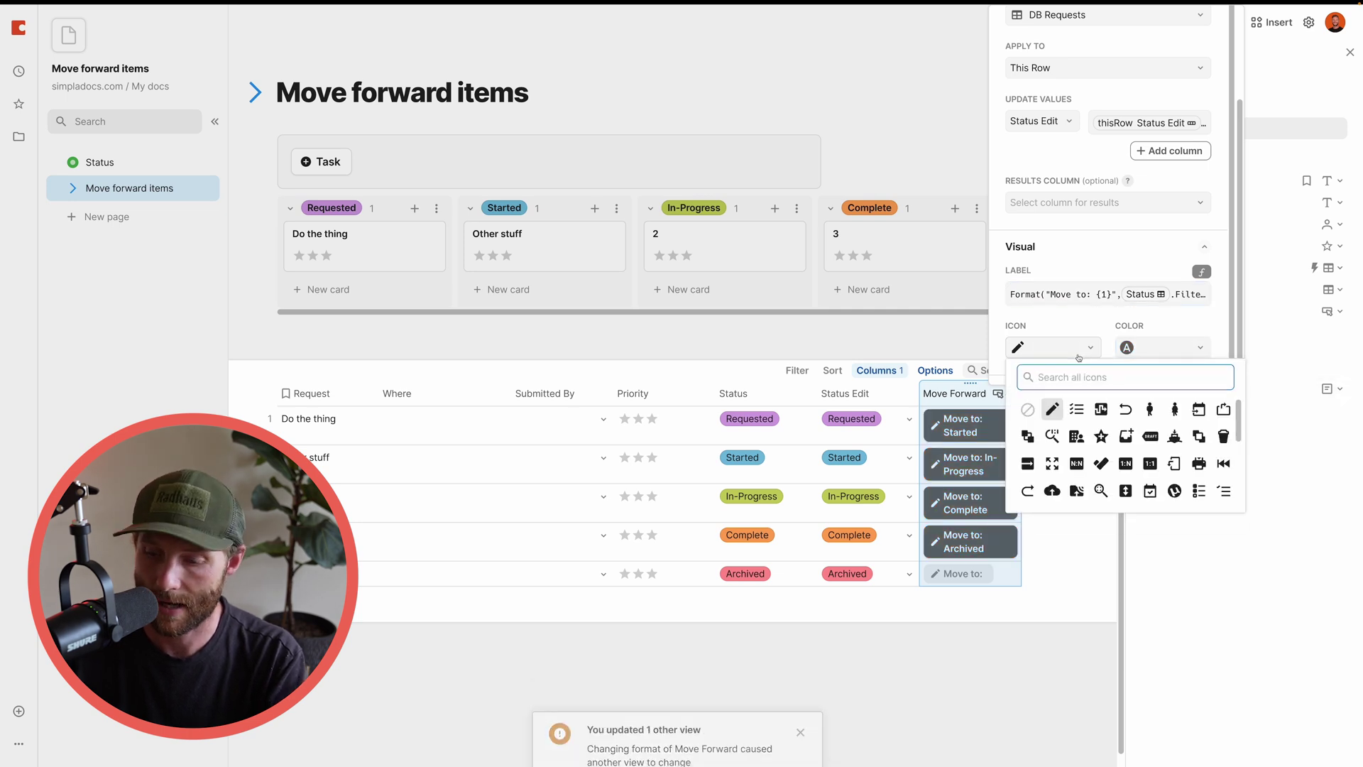
text(rikght)
key(BackSpace)
key(BackSpace)
text(gh)
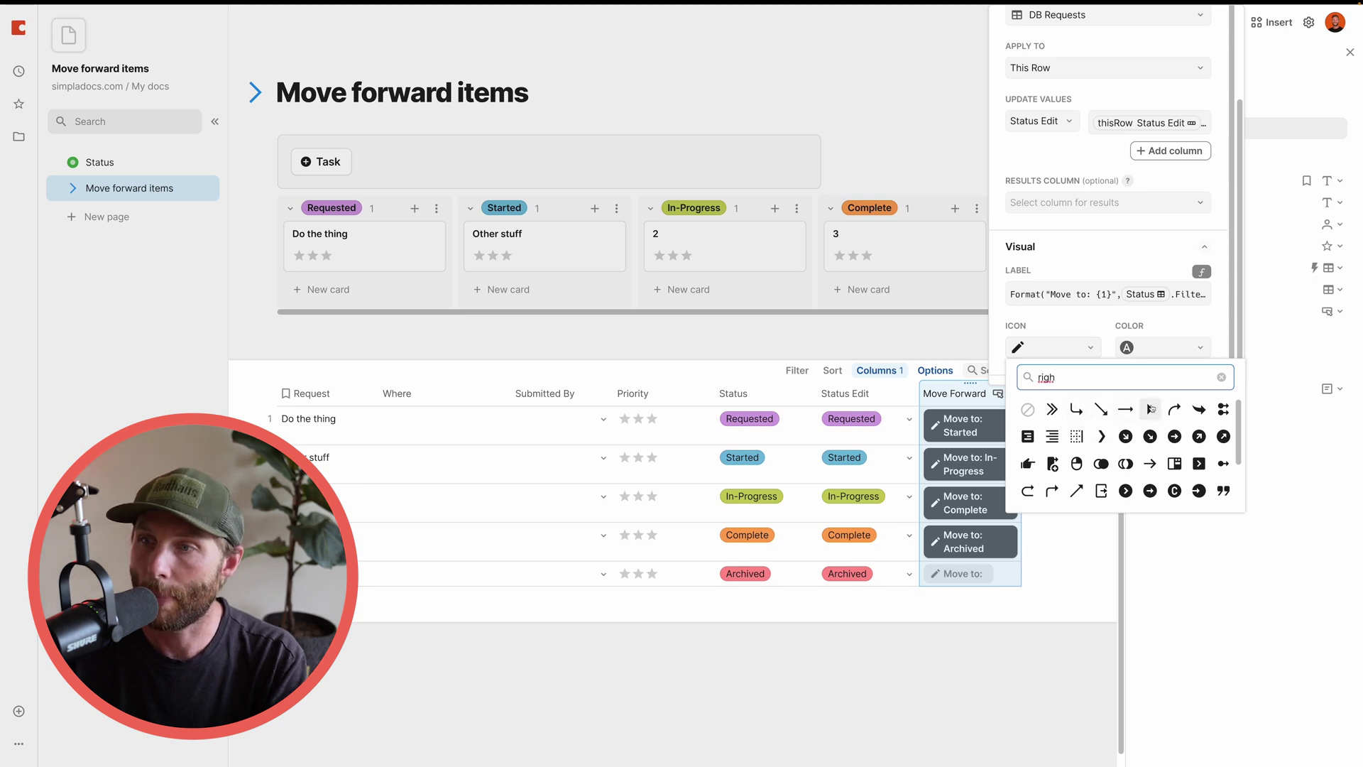
click(1150, 410)
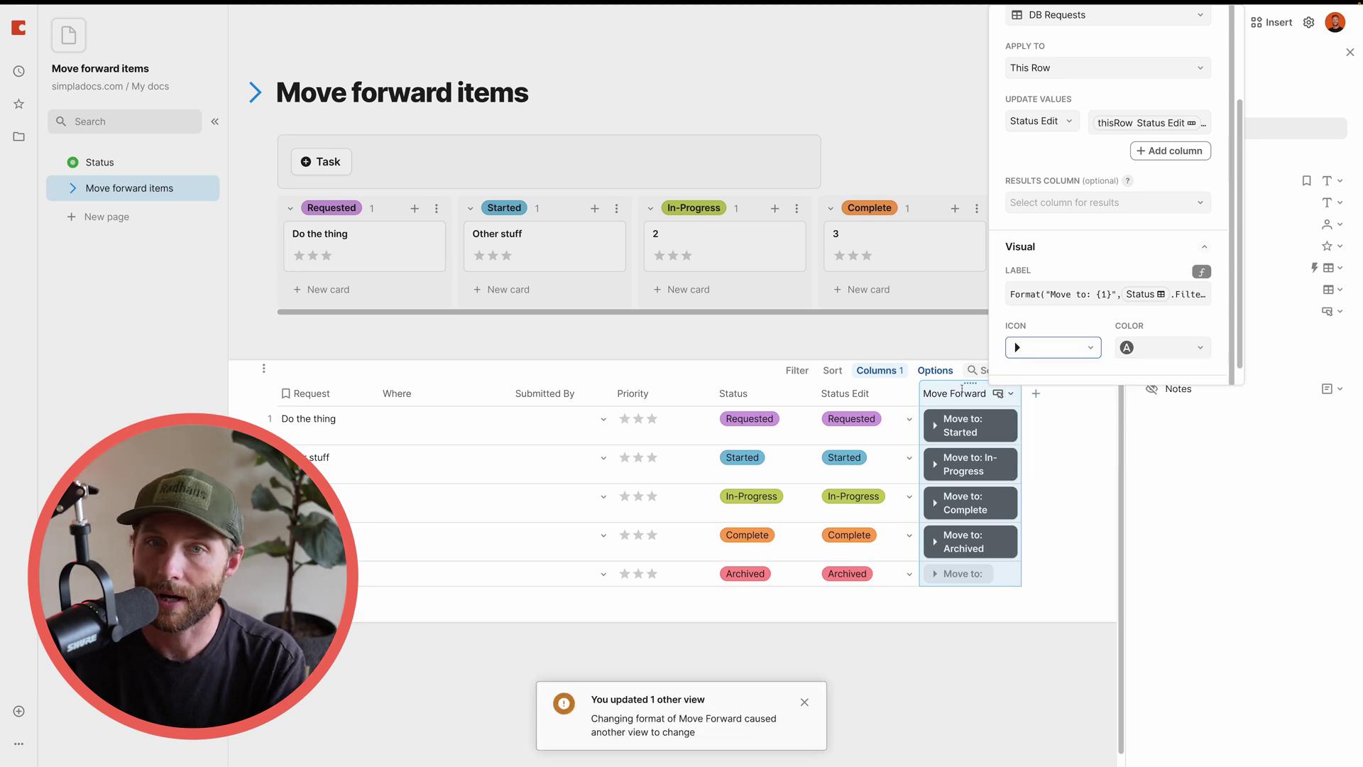
key(Escape)
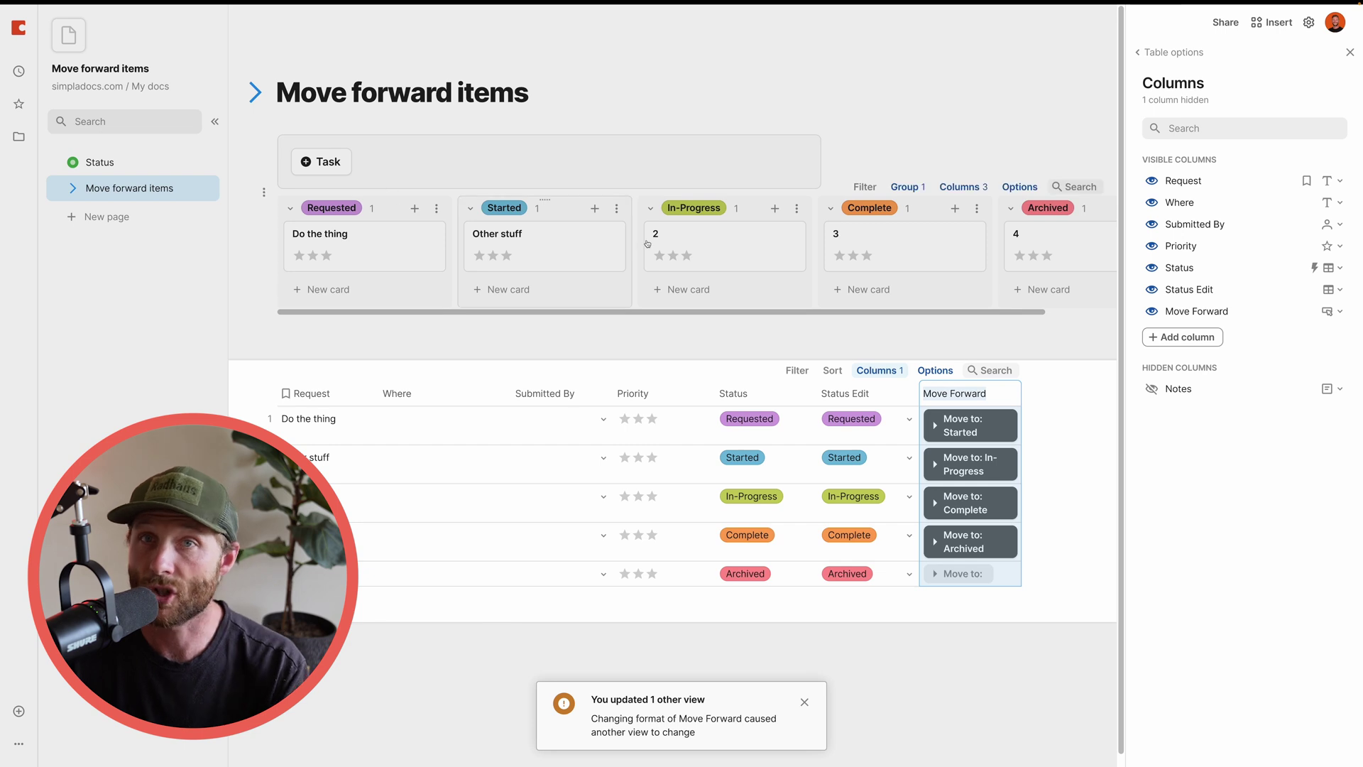
Step: Unhide the Move Forward field on the board's cards and close the options panel
click(984, 189)
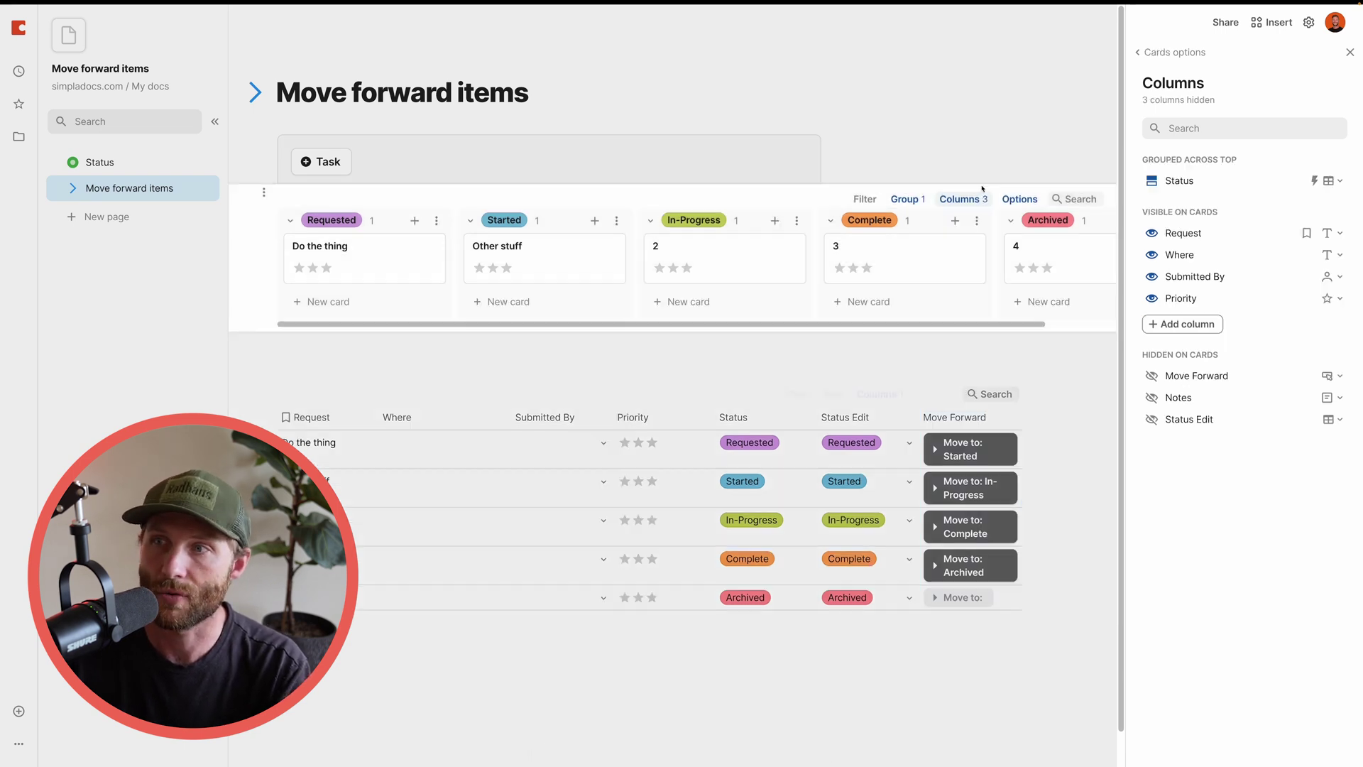
click(1151, 376)
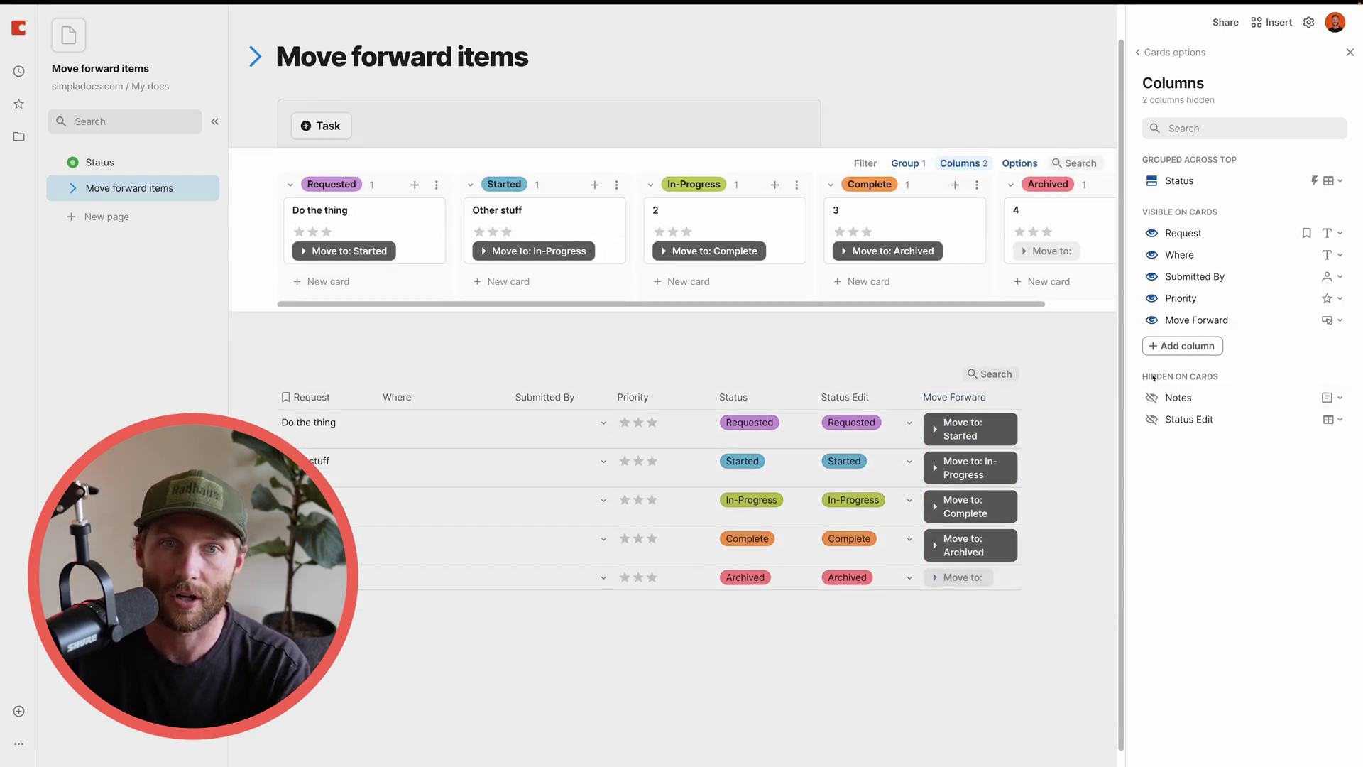
scroll(573, 330, up, 1)
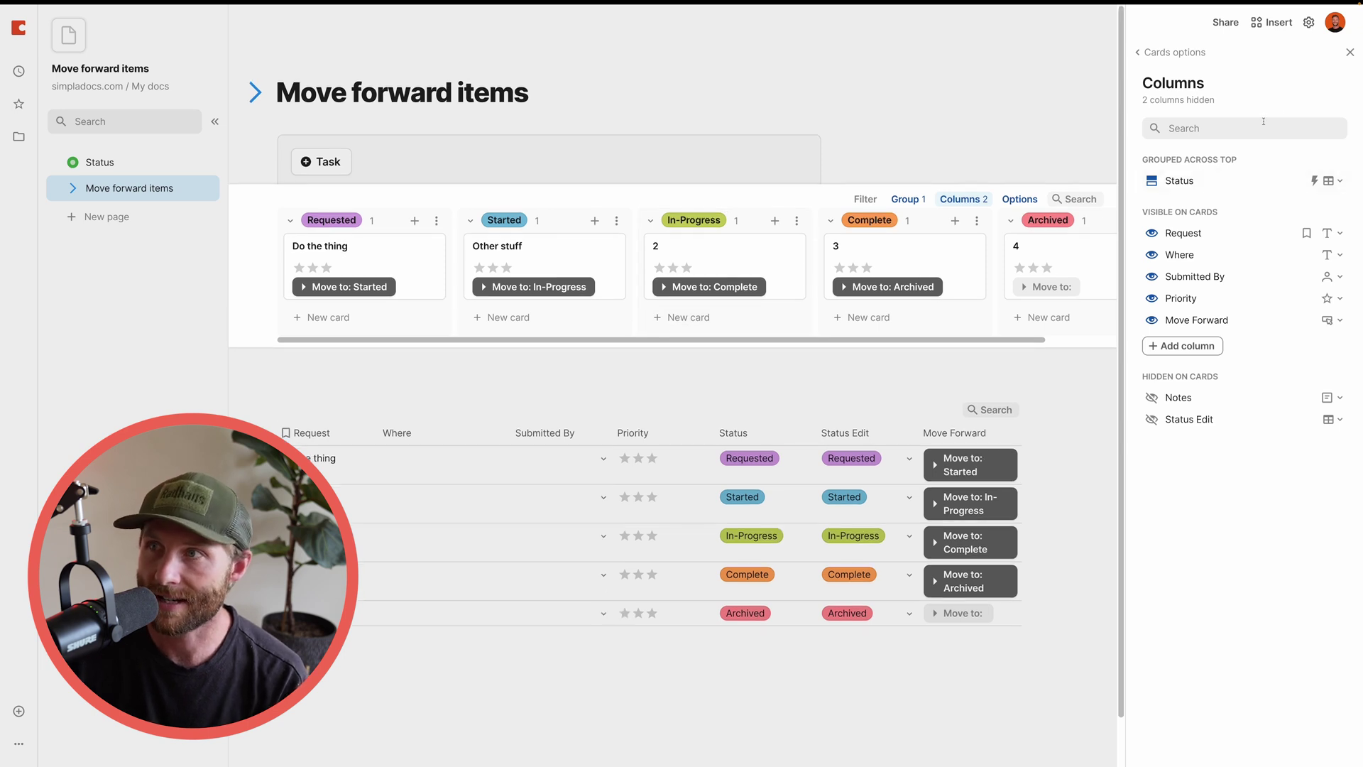
click(1346, 51)
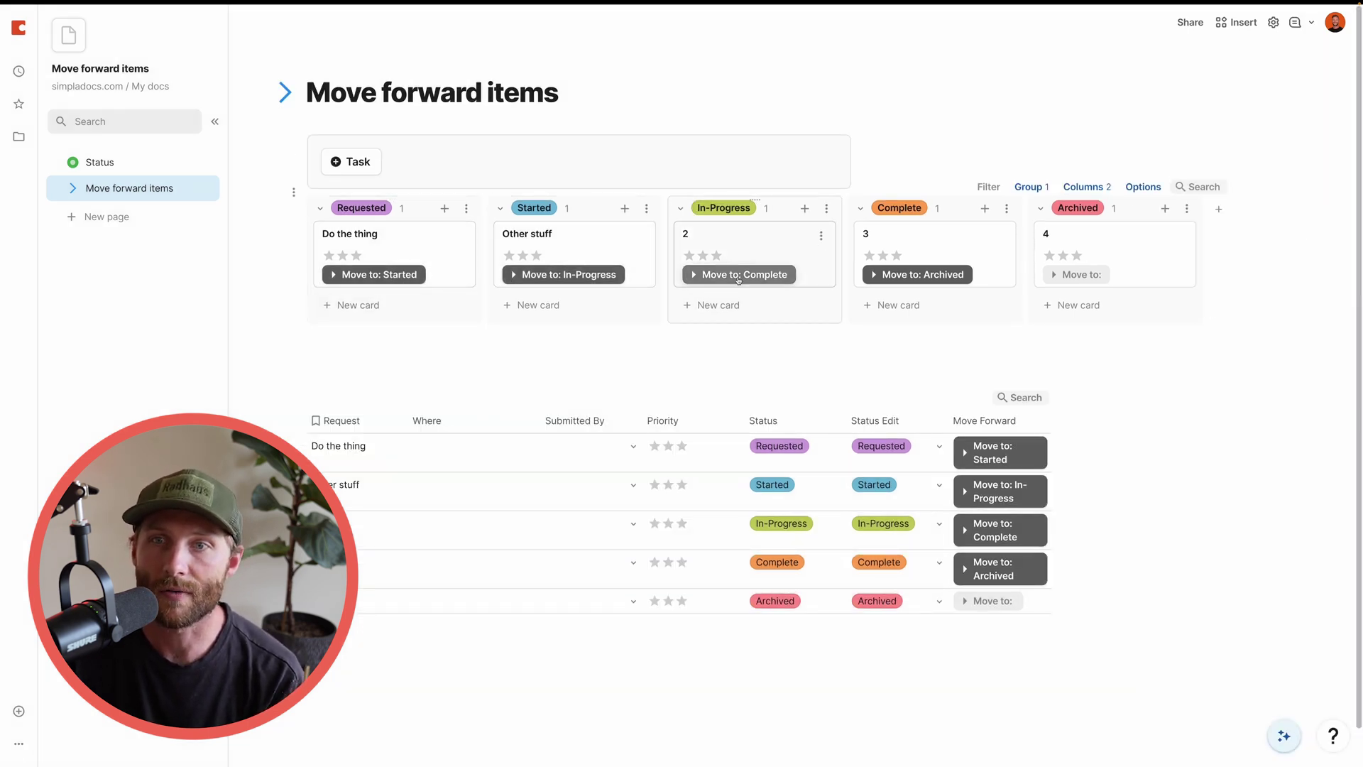
Step: Advance Other stuff to In-Progress and card 2 to Complete with their card buttons
click(570, 276)
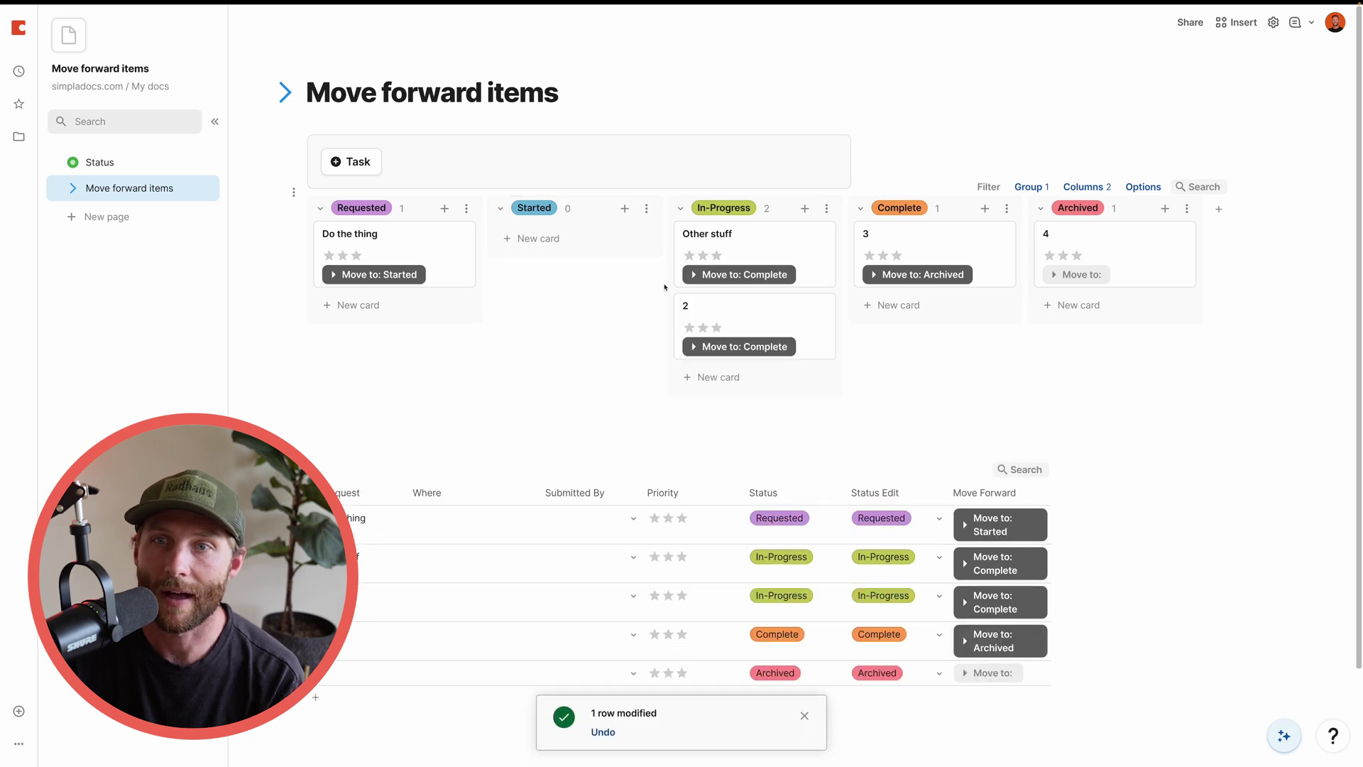
click(742, 347)
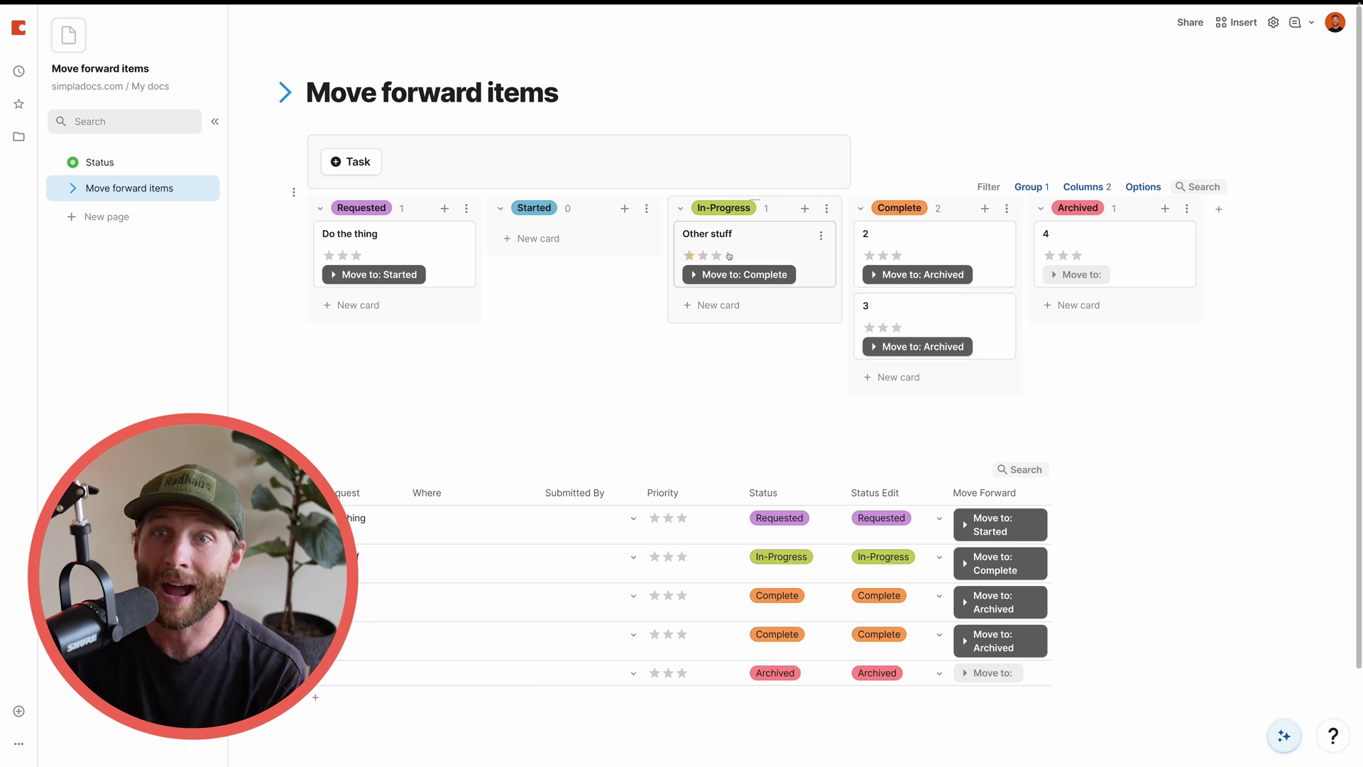
drag(662, 231, 757, 277)
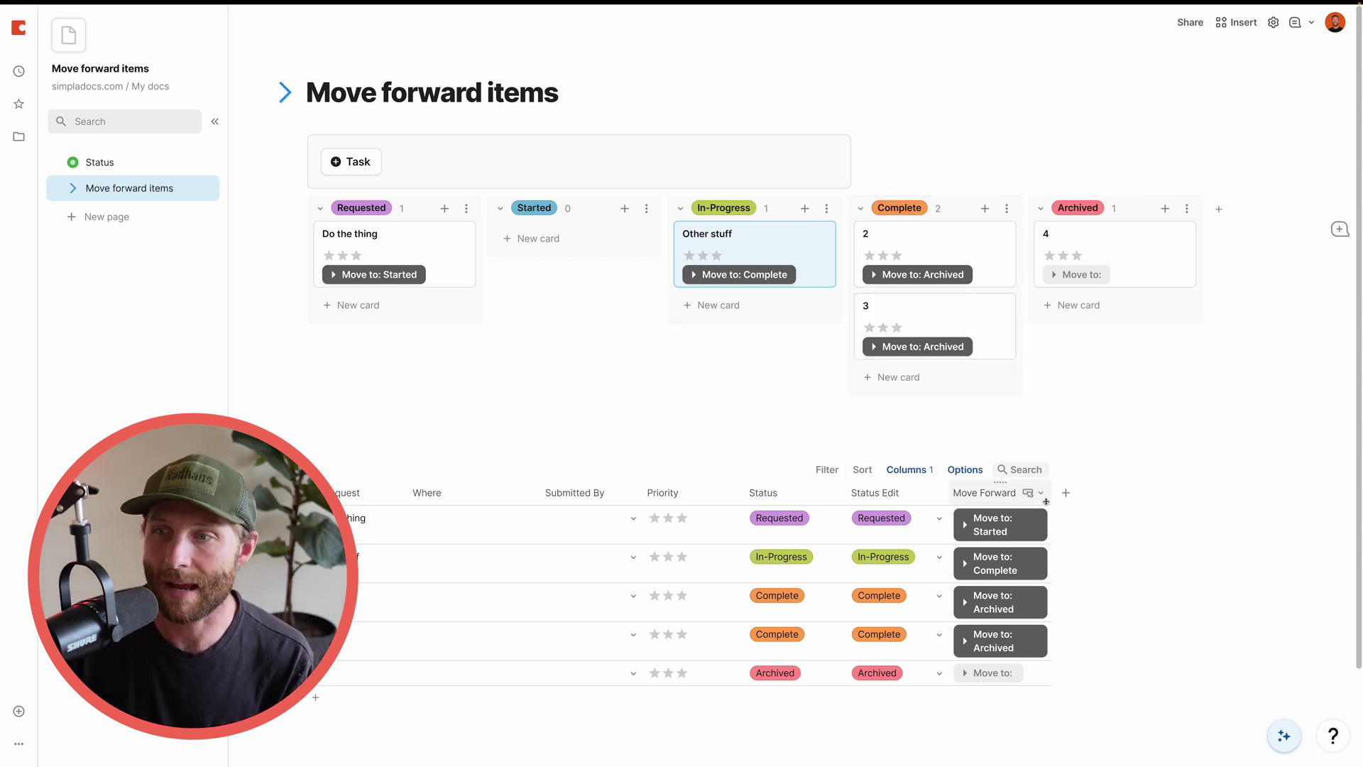
Step: Give the Other stuff card a three-star priority after briefly reopening Move Forward's settings
click(1041, 493)
click(1087, 536)
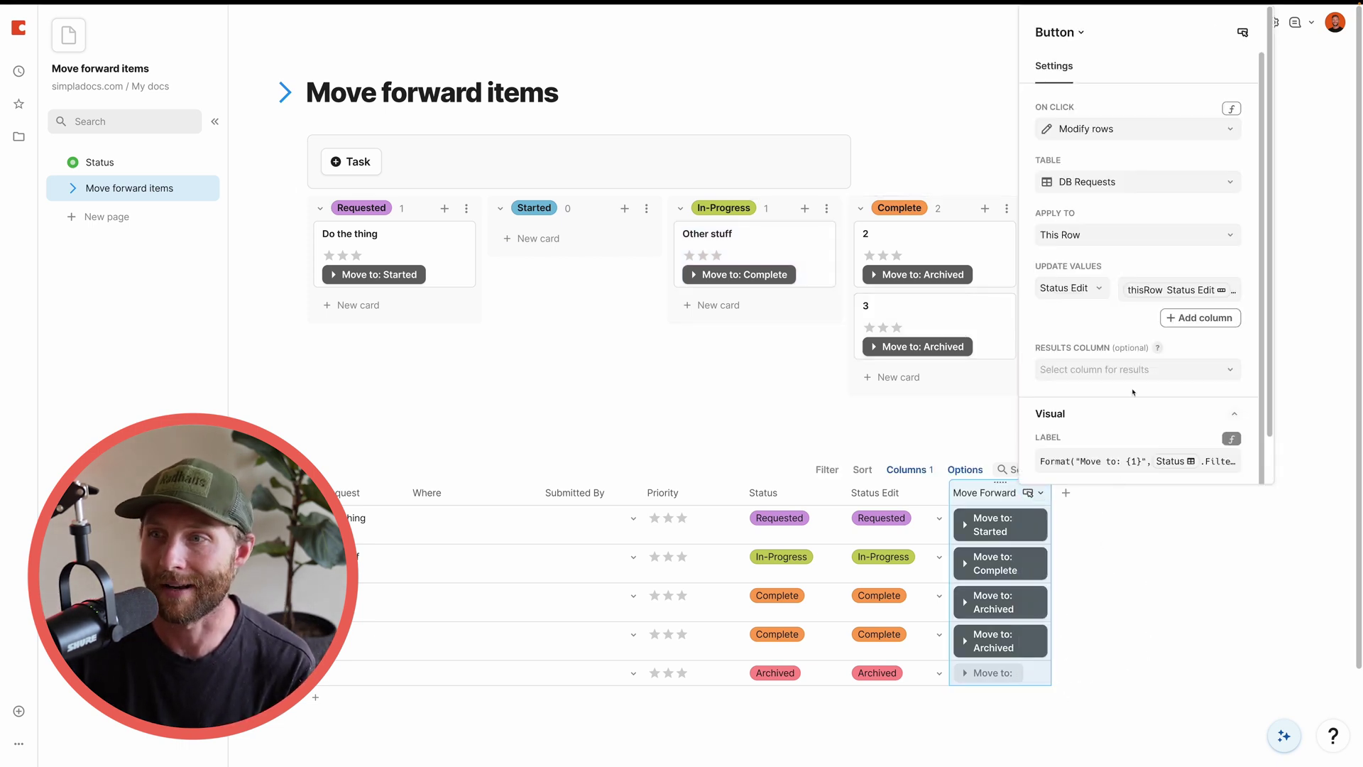
click(717, 255)
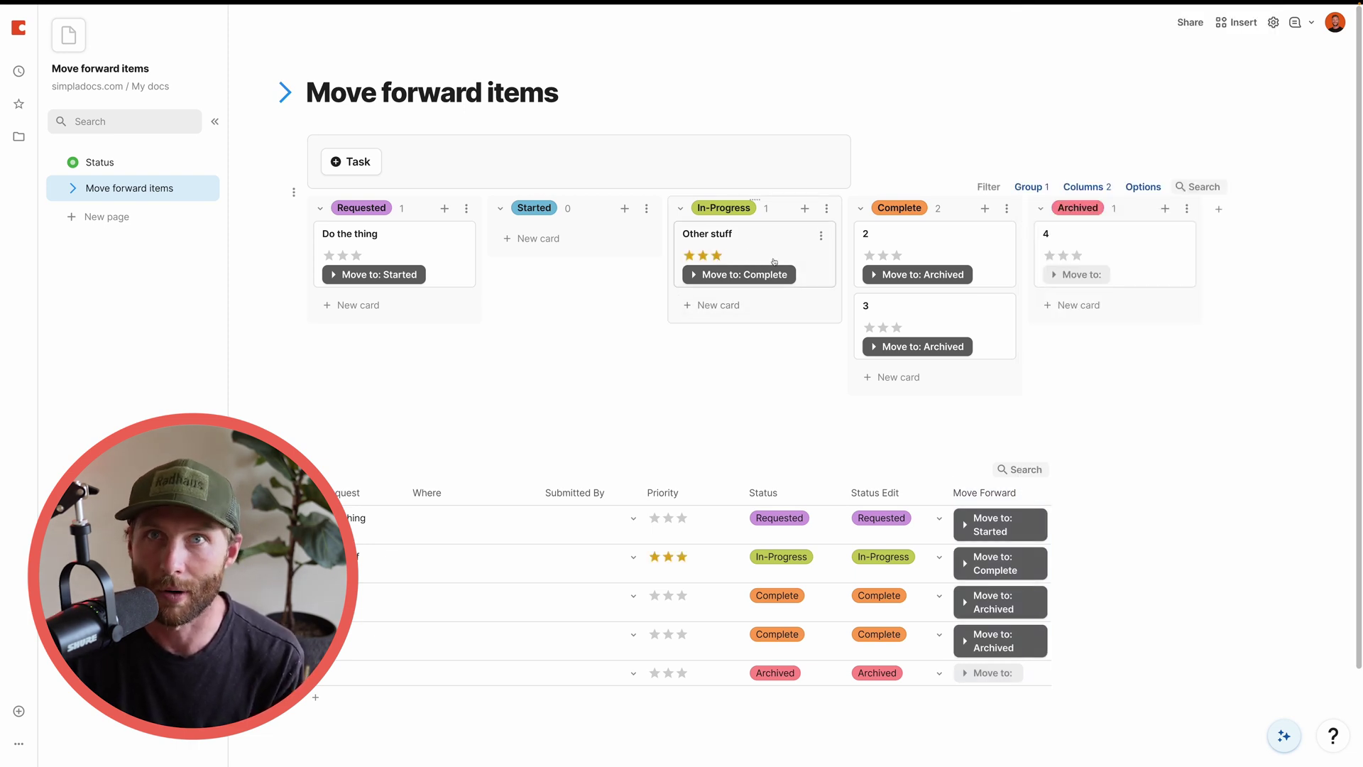